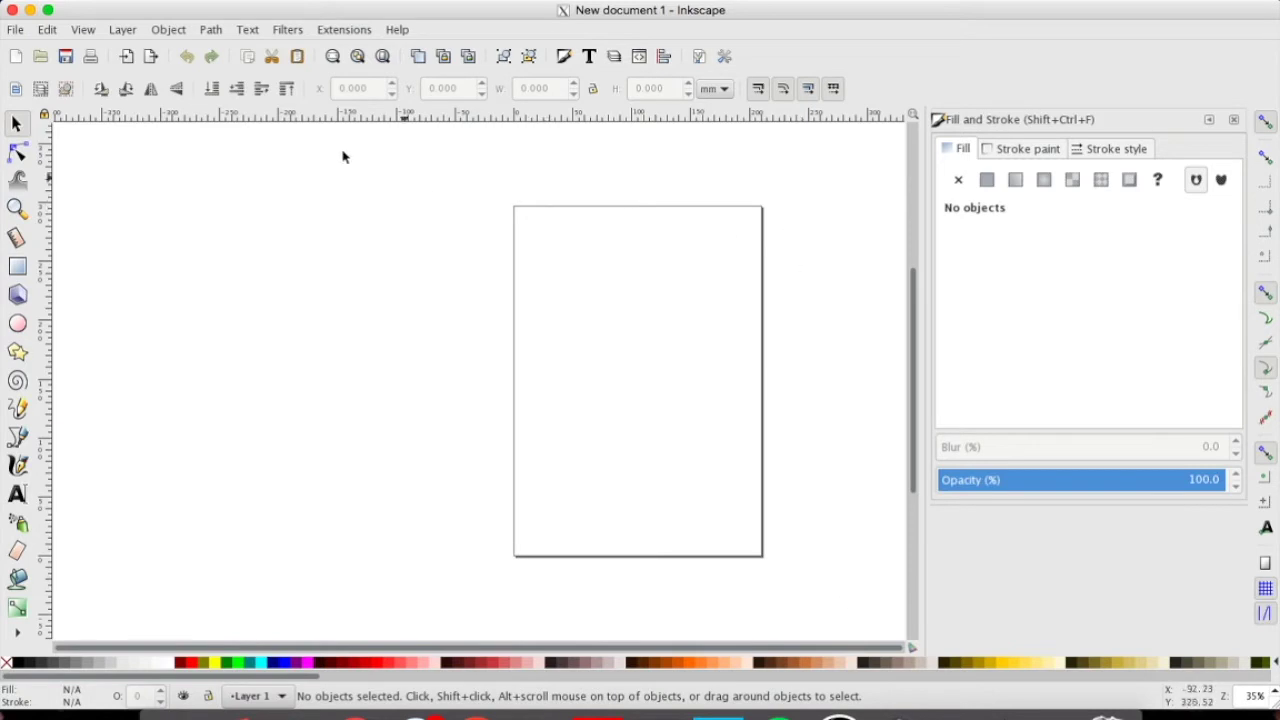
Set the page units to inches with a width of 12 and height of 36.
click(15, 29)
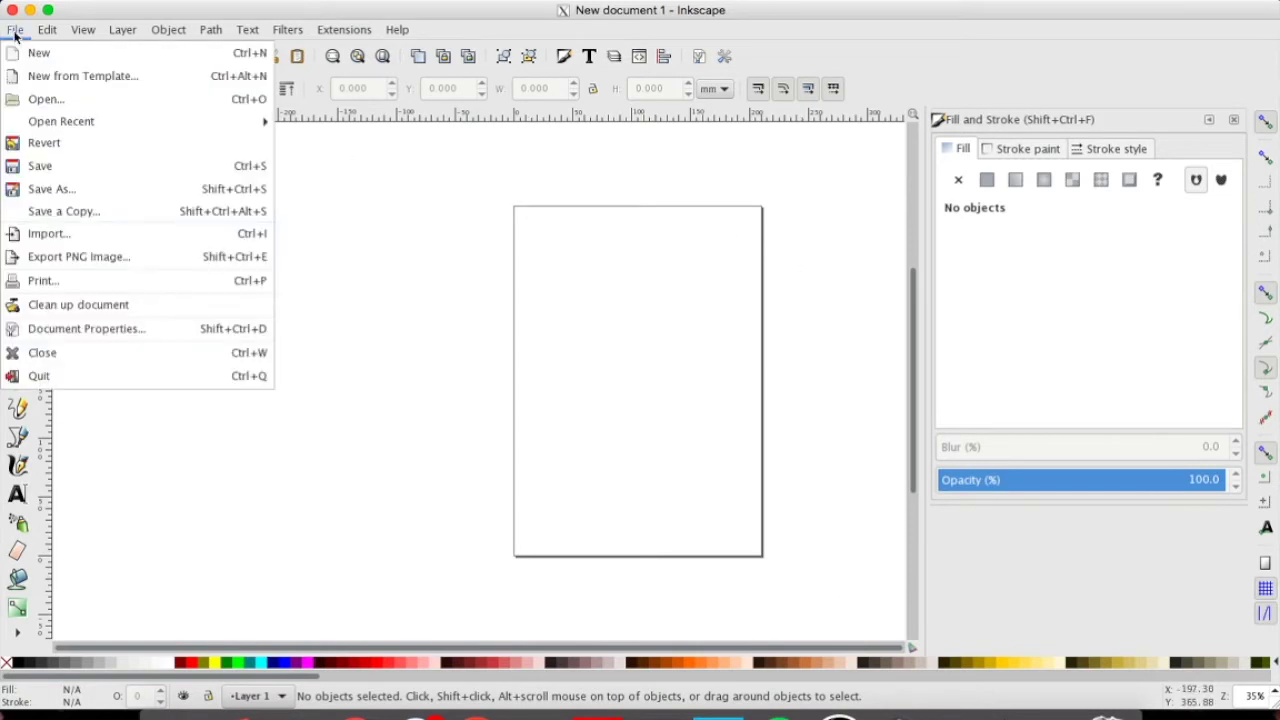
click(55, 329)
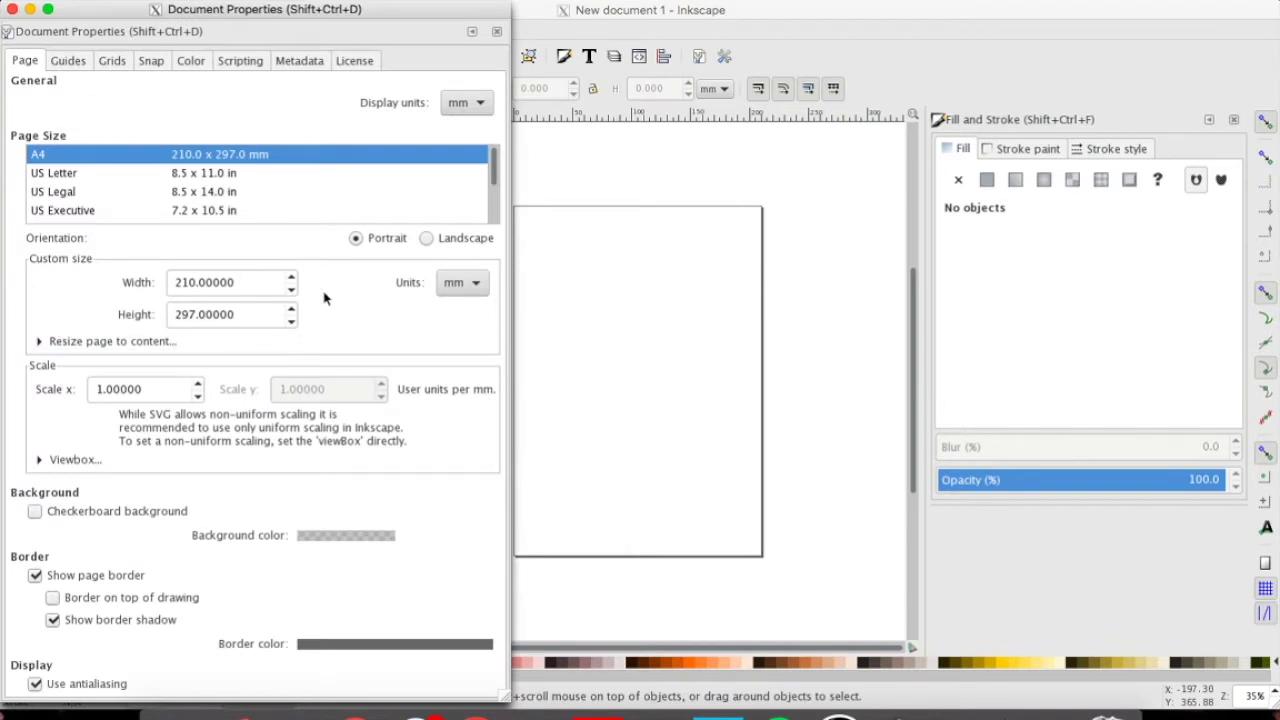
click(477, 286)
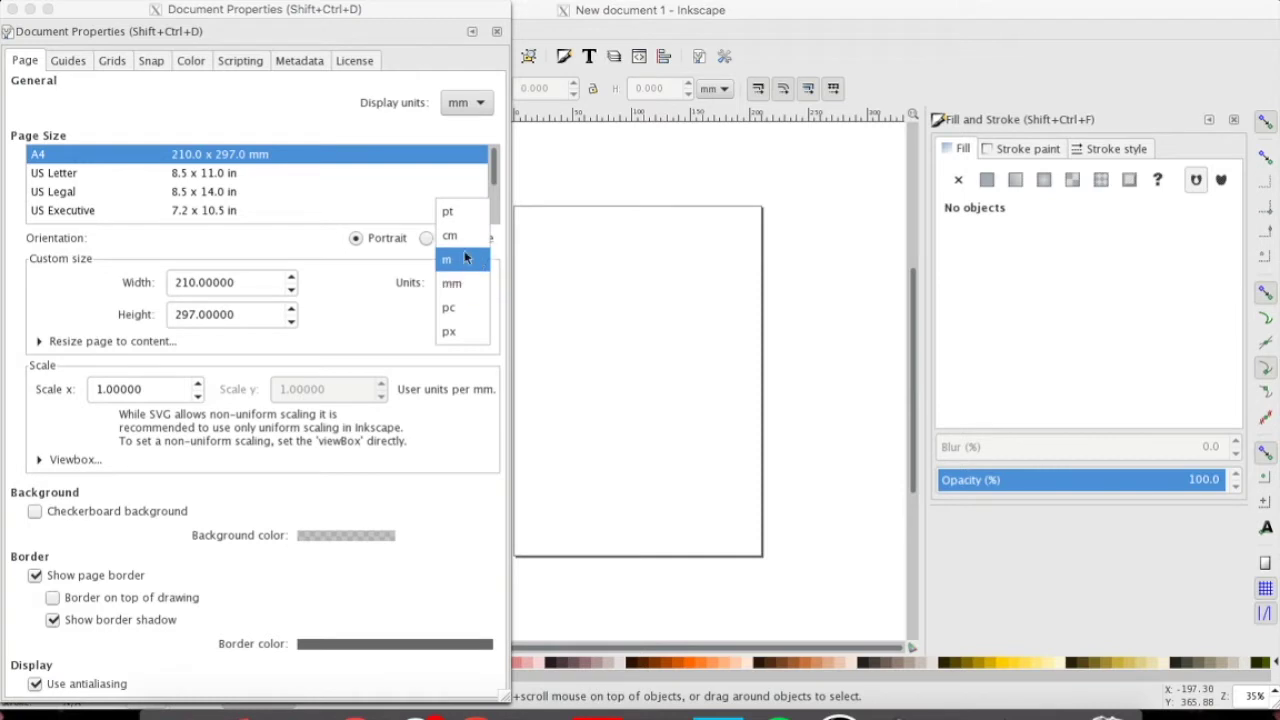
click(463, 258)
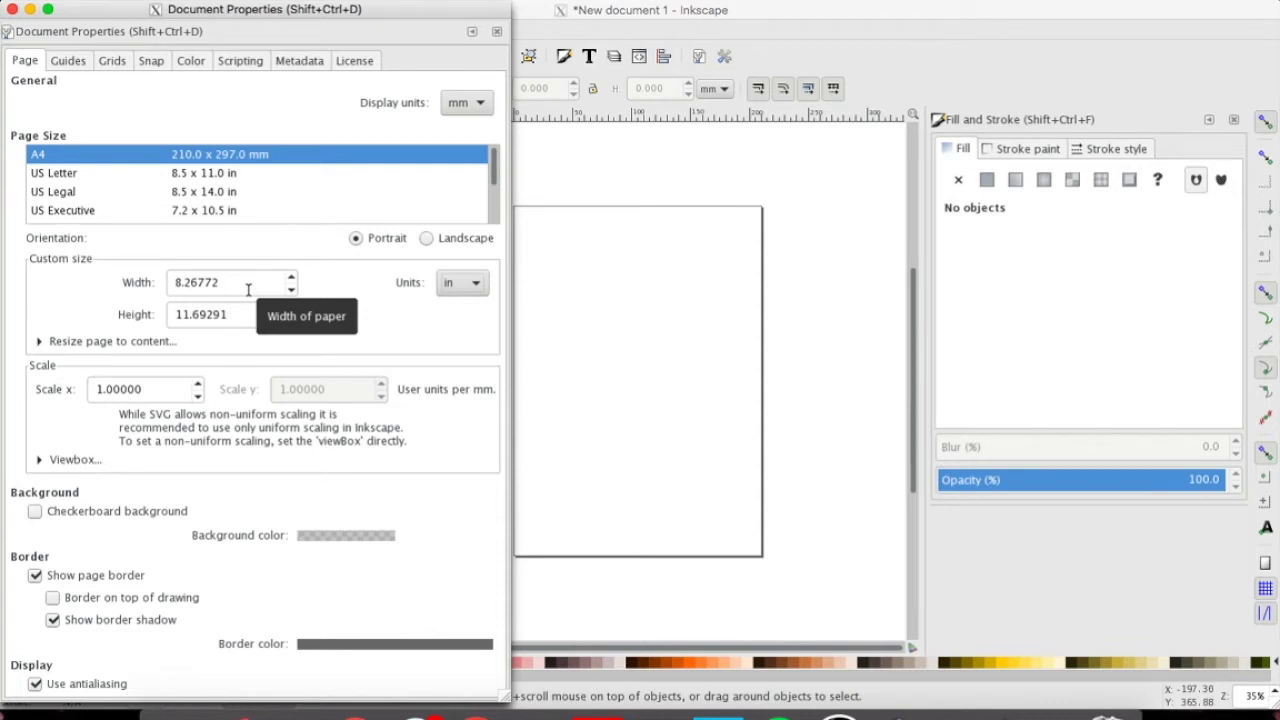
drag(240, 289, 147, 285)
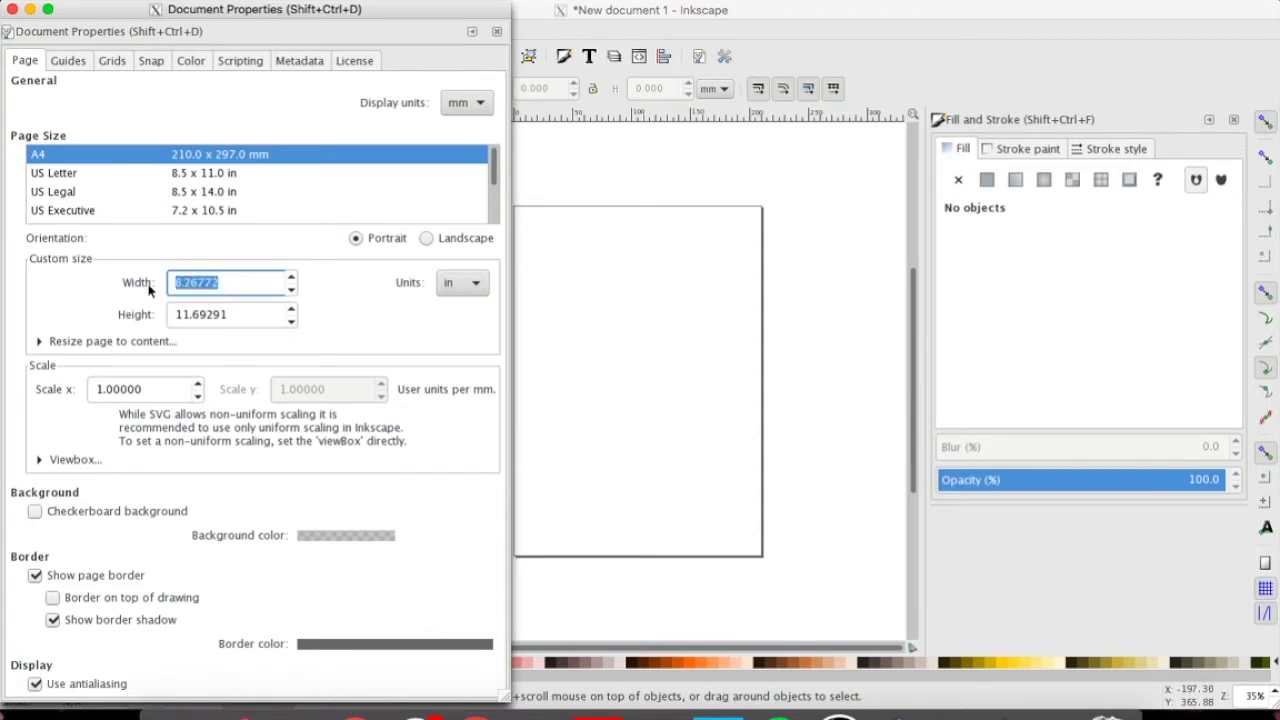
text(12)
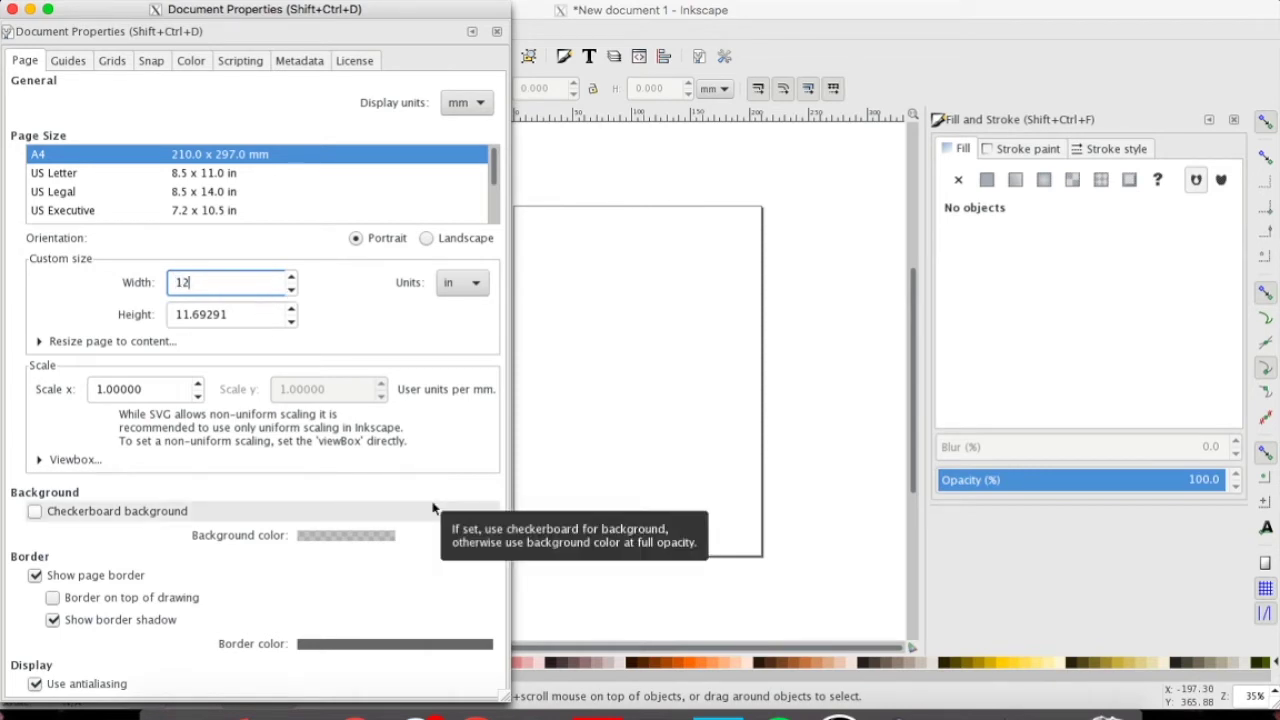
drag(263, 317, 140, 316)
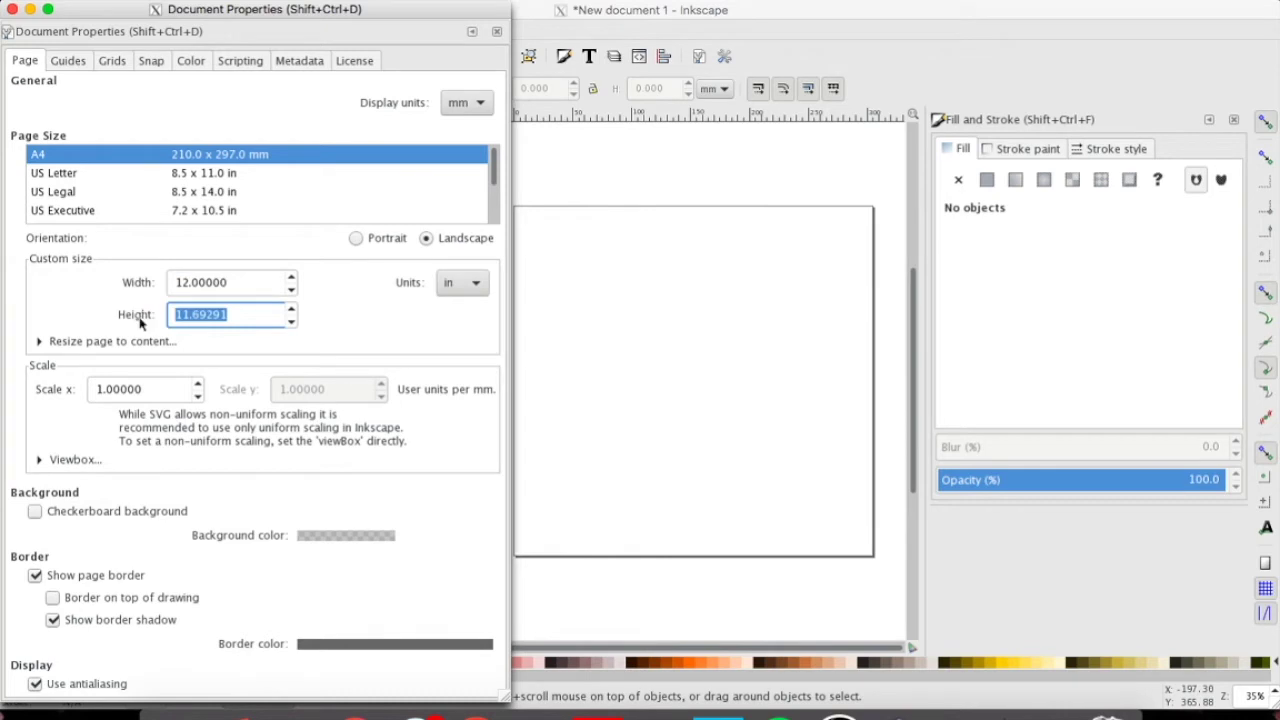
text(36)
key(Return)
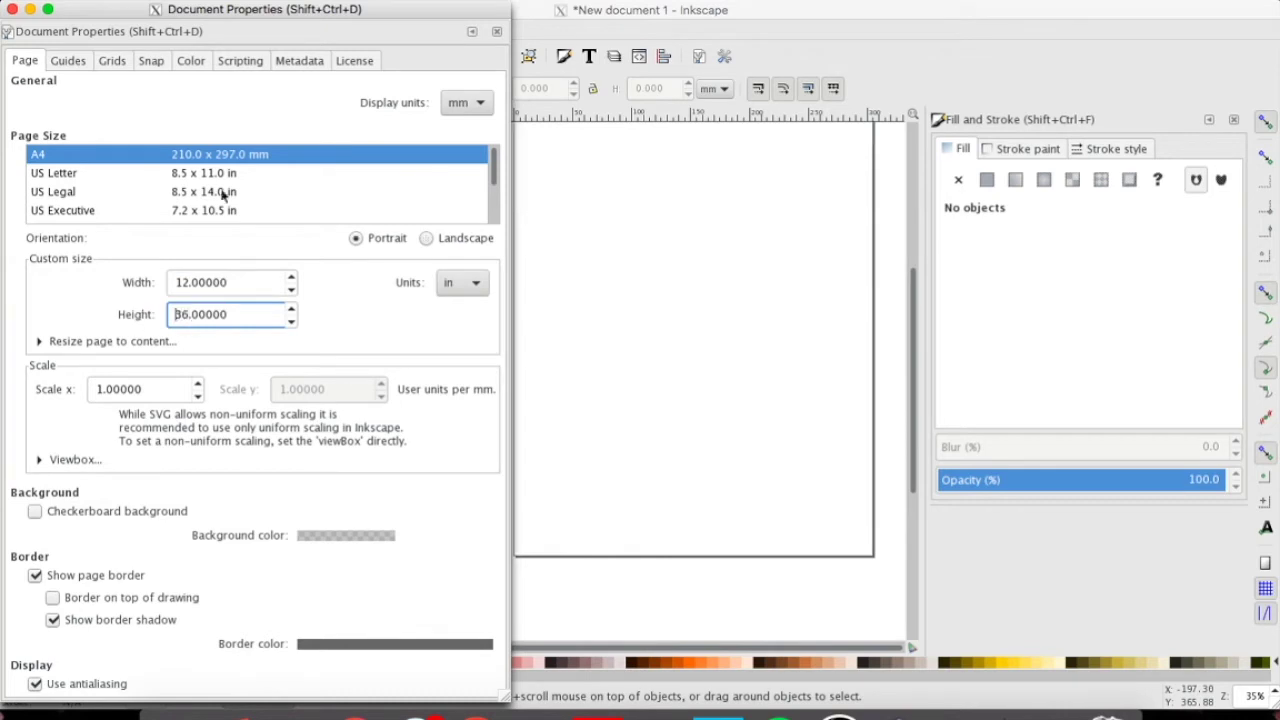
click(12, 9)
Zoom out to view the page, then increase its height to 40 inches.
key(minus)
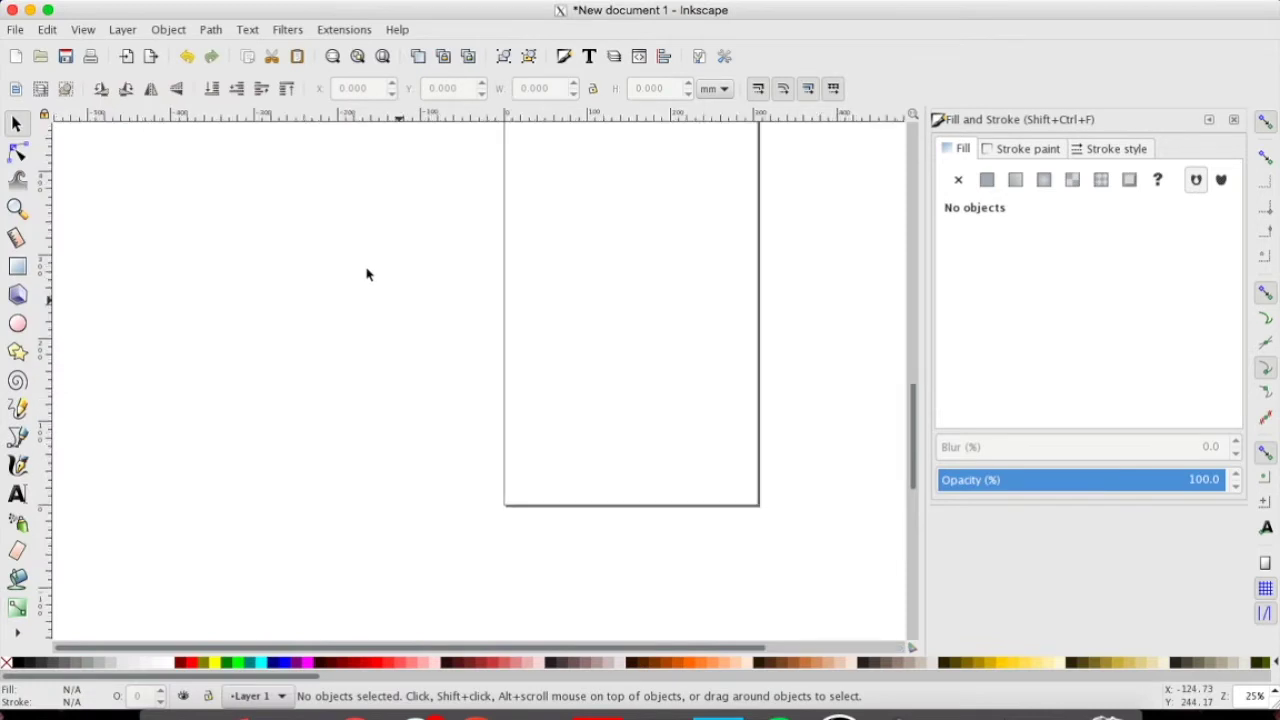
key(minus)
key(minus)
scroll(607, 253, up, 5)
scroll(607, 253, down, 5)
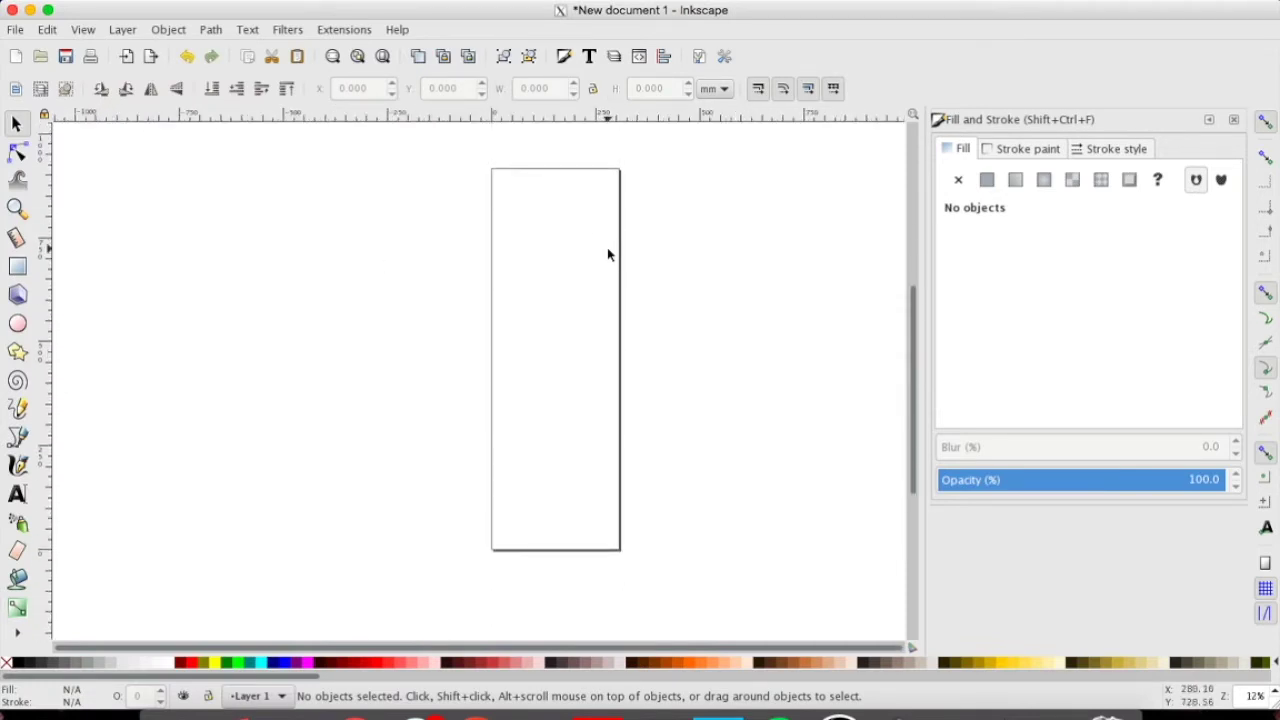
click(17, 32)
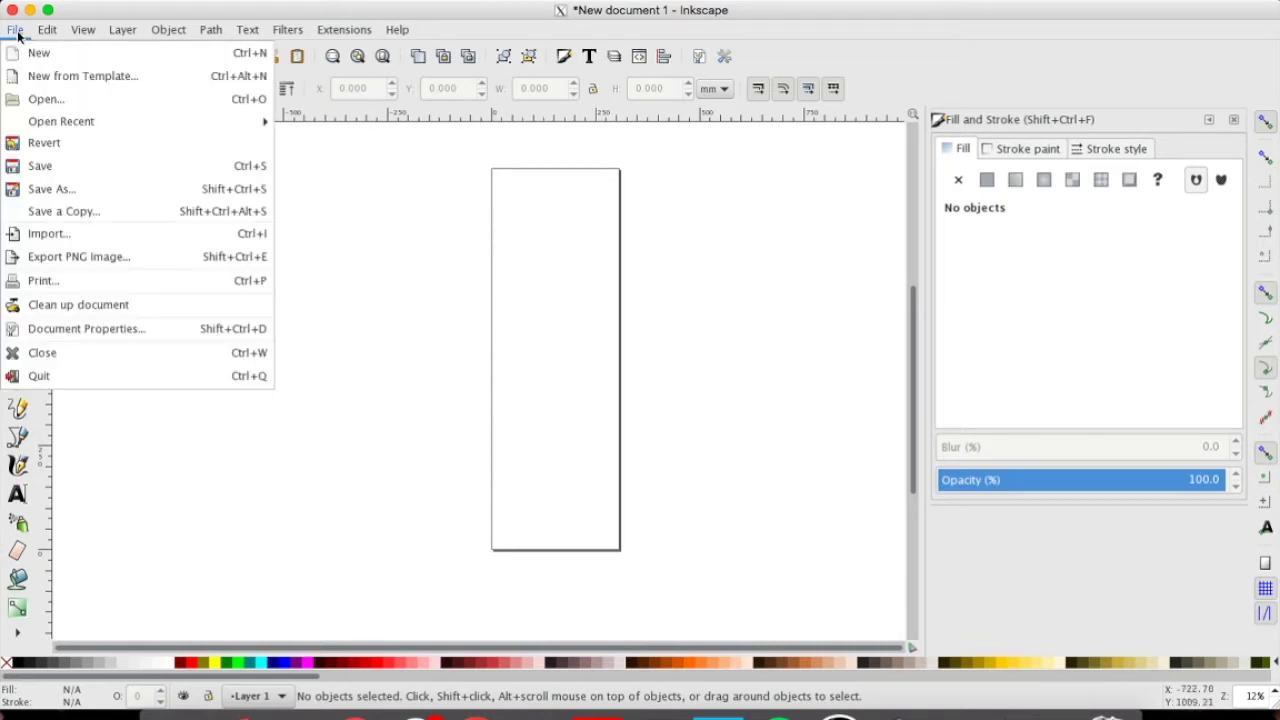
click(37, 337)
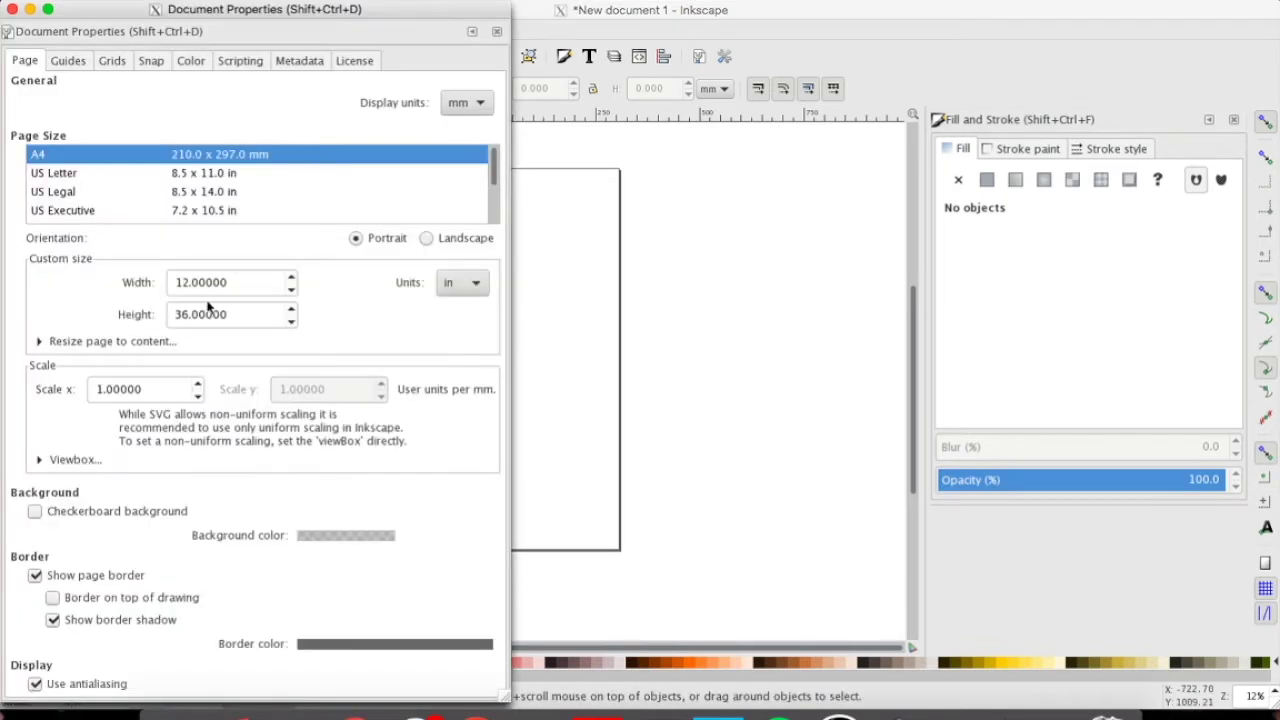
drag(236, 318, 151, 317)
text(40)
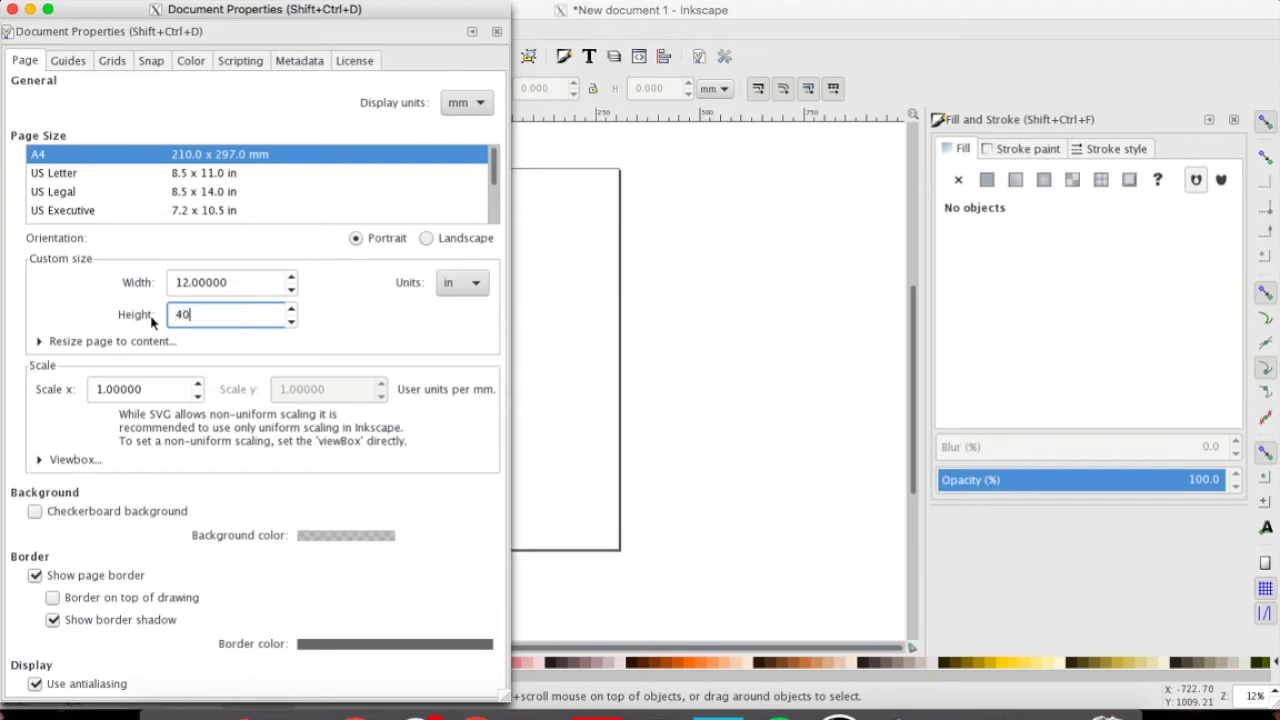
key(Return)
click(660, 323)
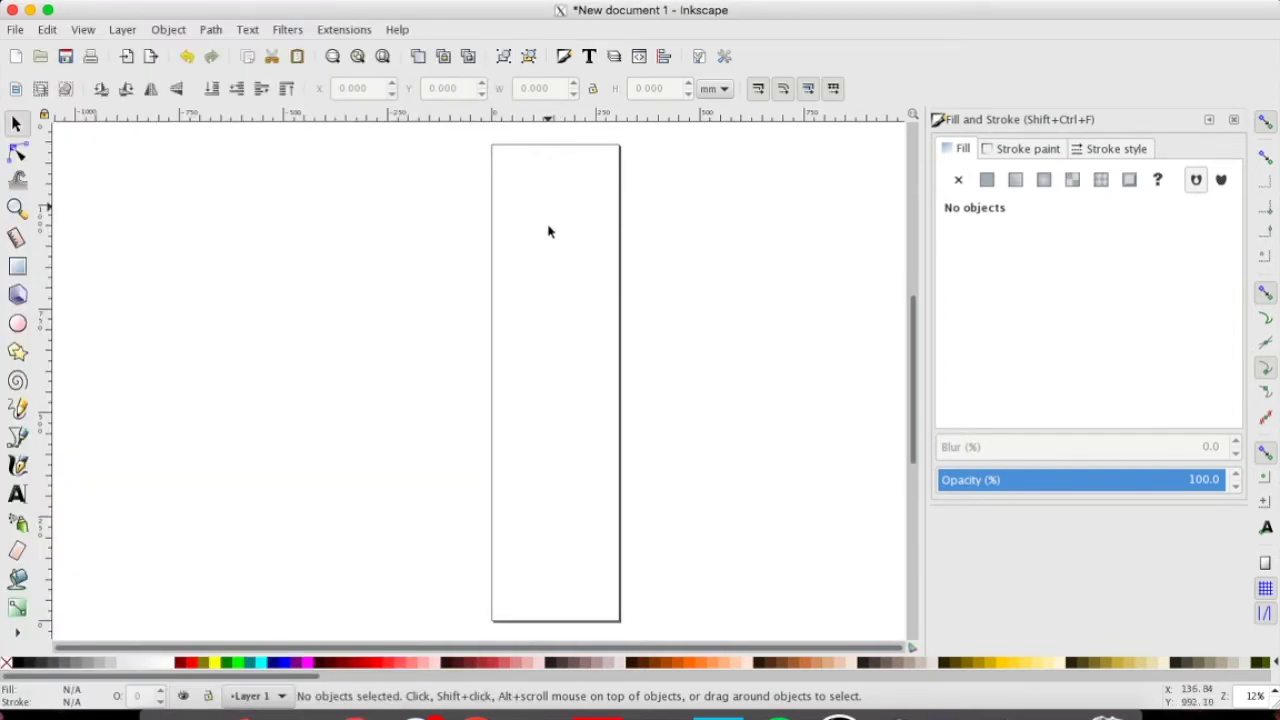
click(543, 474)
Add WELCOME as text left of the page and scale it to about 1046 mm wide.
click(17, 495)
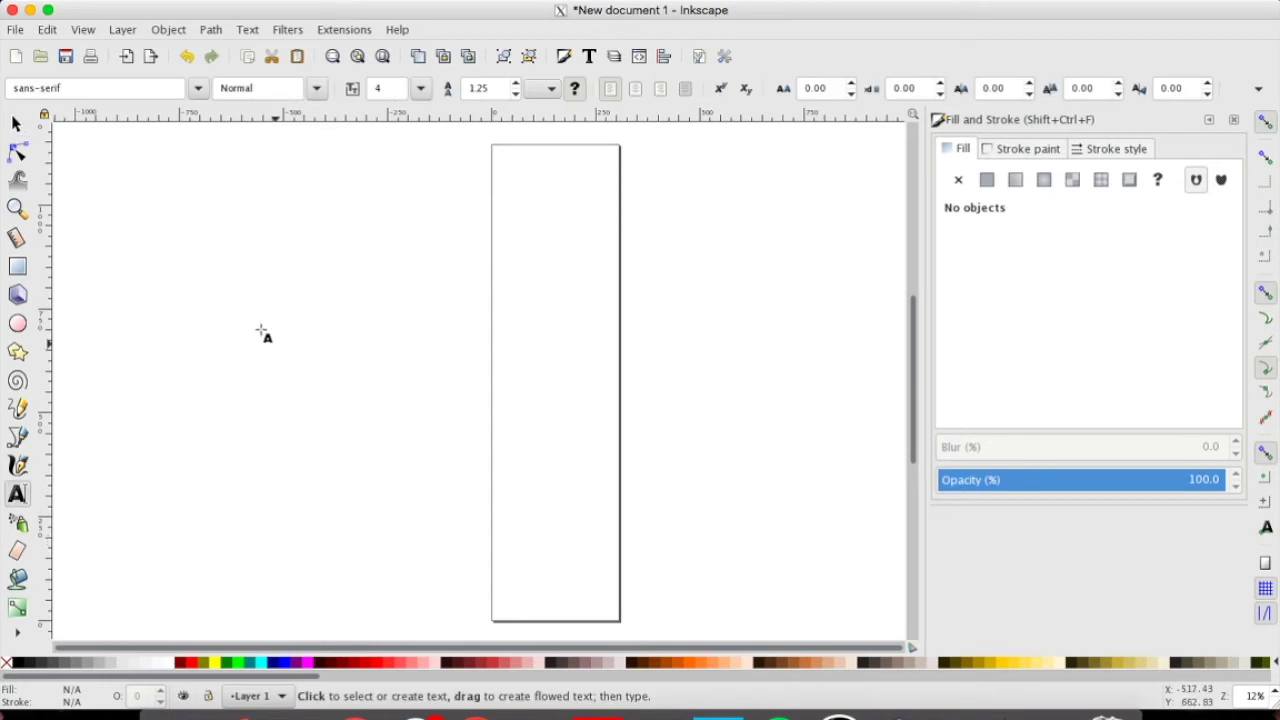
click(189, 328)
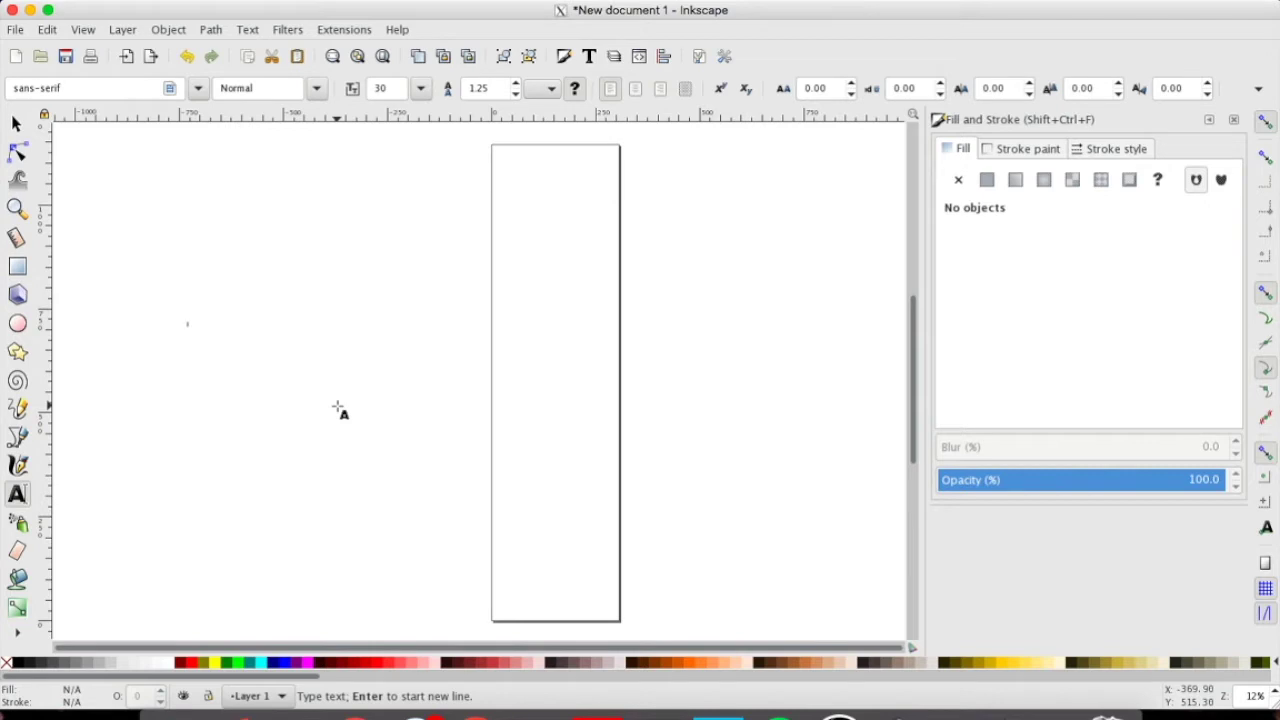
text(Hi)
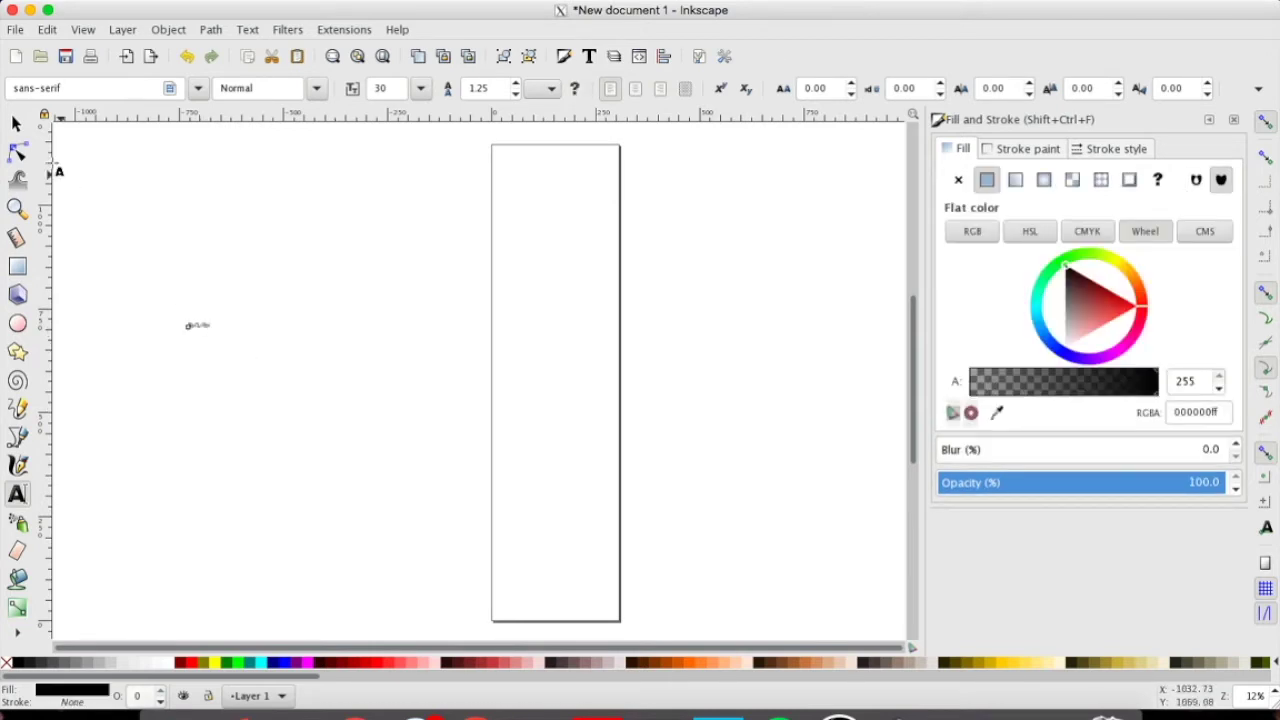
click(17, 124)
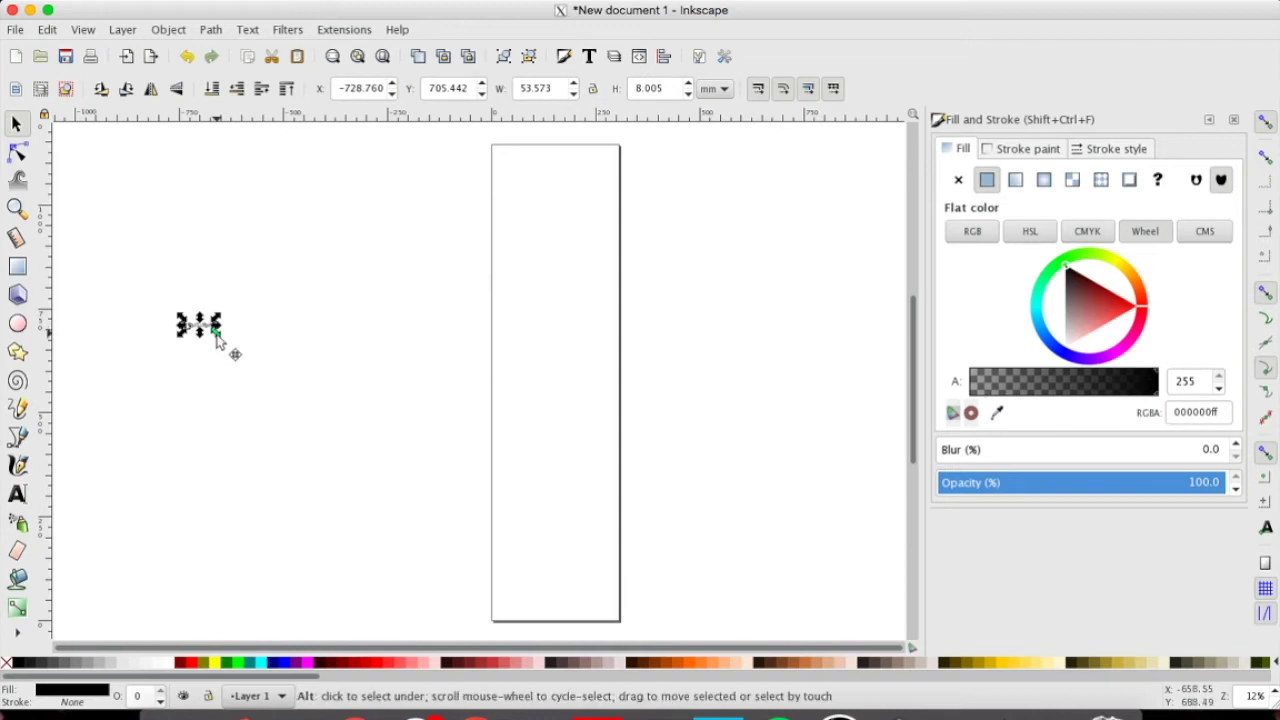
drag(216, 335, 630, 398)
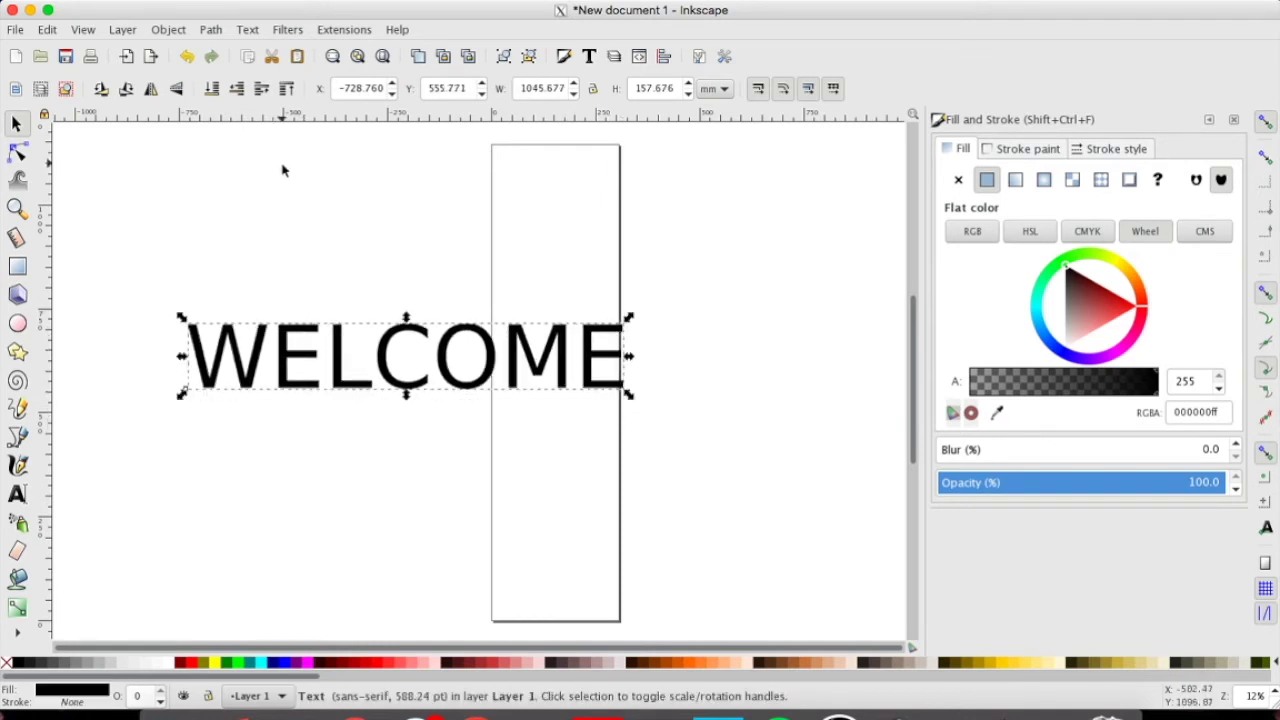
Break WELCOME into seven lines, one letter per line.
double_click(281, 366)
key(Return)
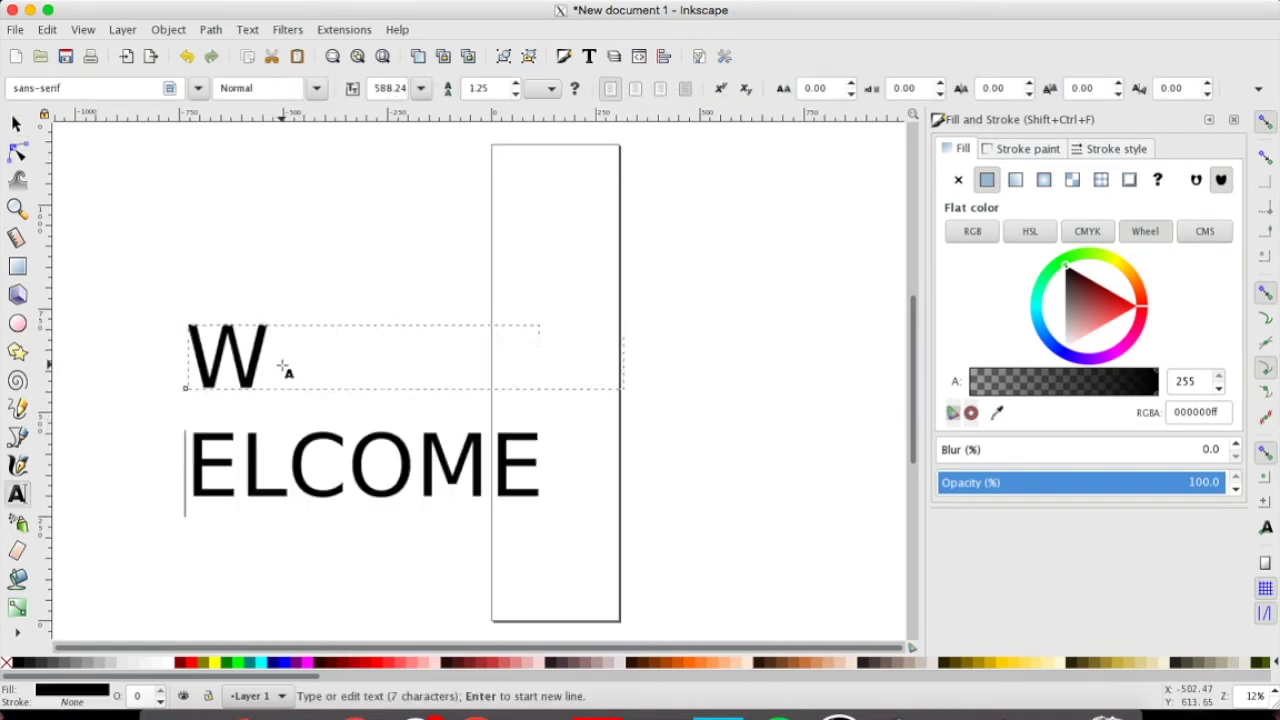
click(251, 455)
key(Return)
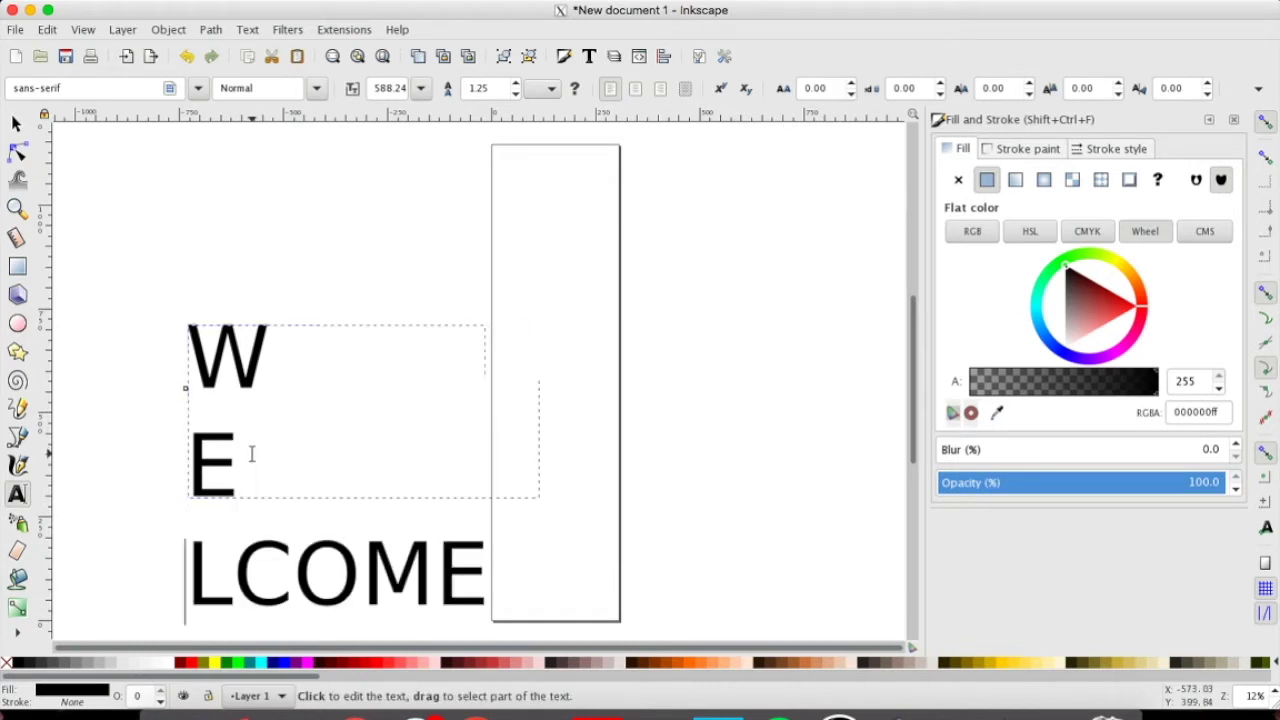
scroll(252, 454, down, 8)
scroll(252, 454, up, 7)
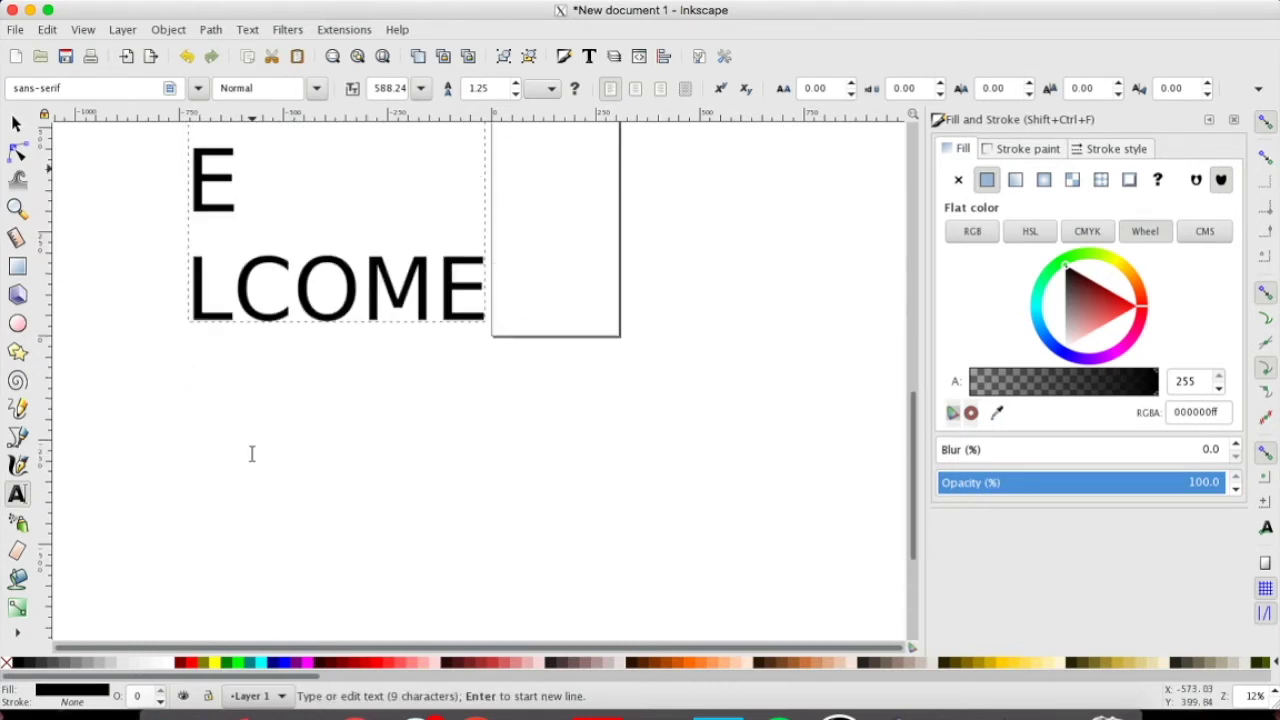
key(Escape)
click(251, 455)
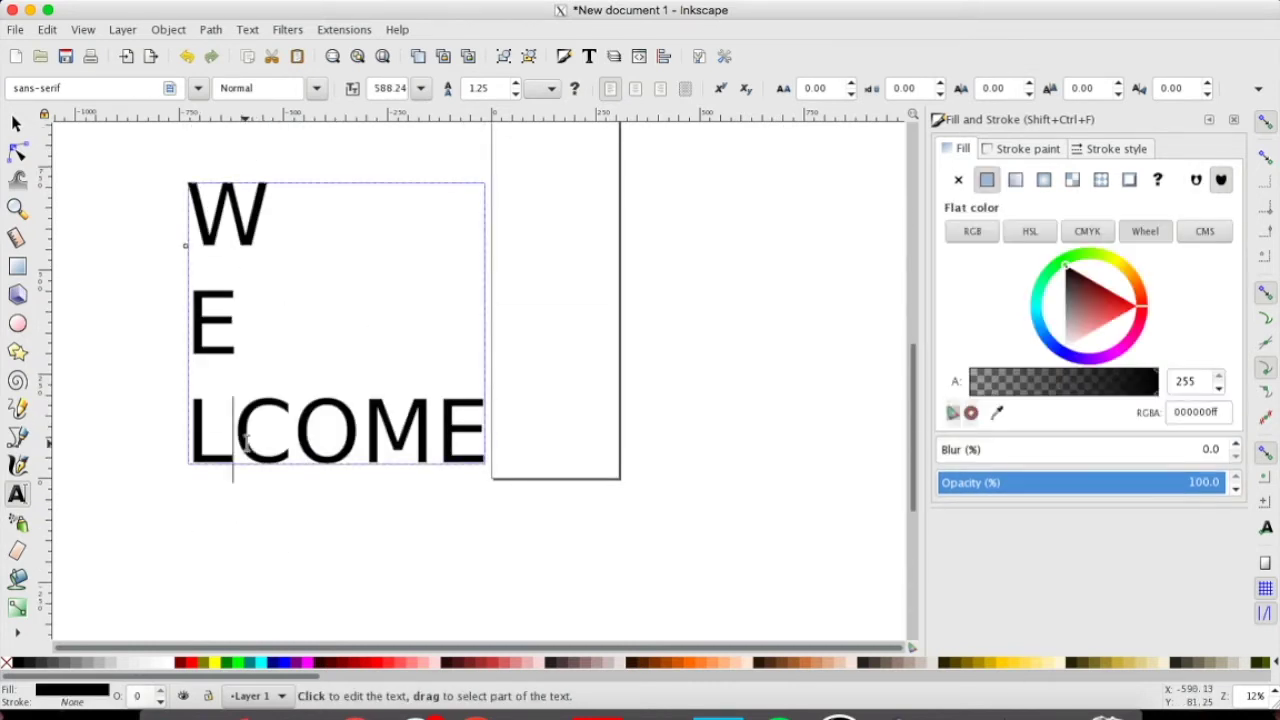
key(Return)
click(257, 531)
key(Return)
click(268, 580)
key(Return)
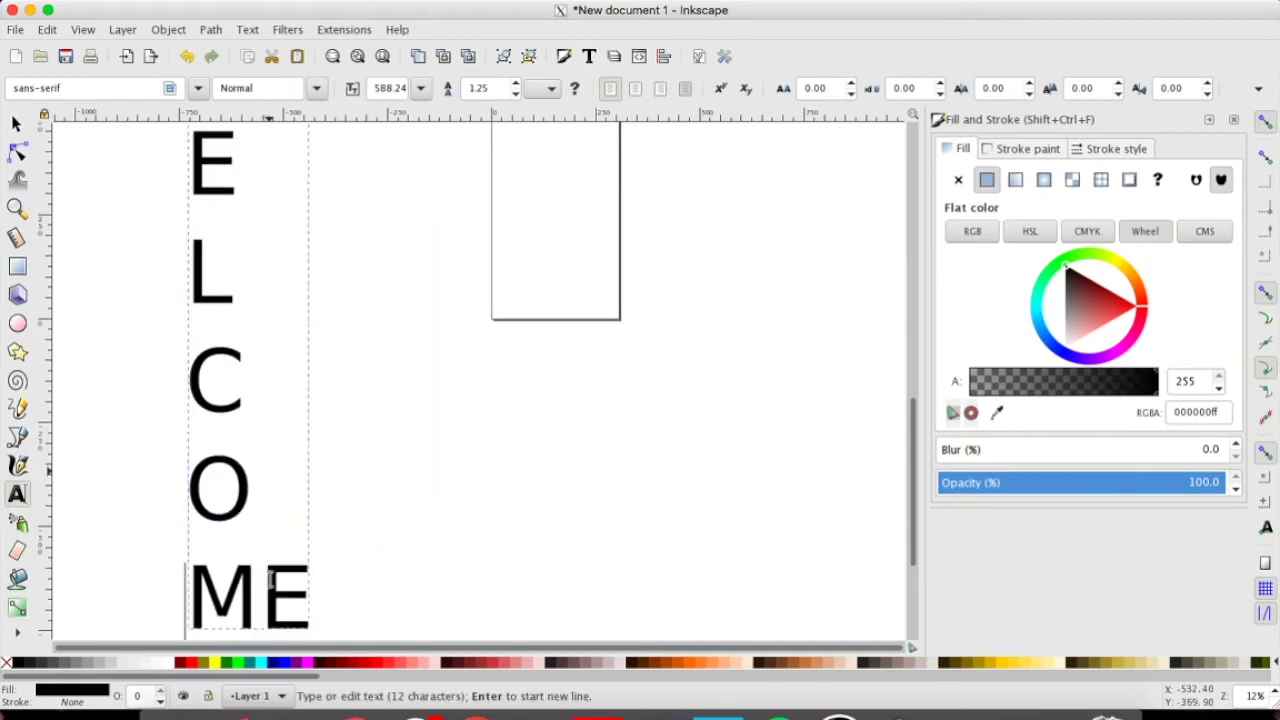
click(262, 594)
key(Return)
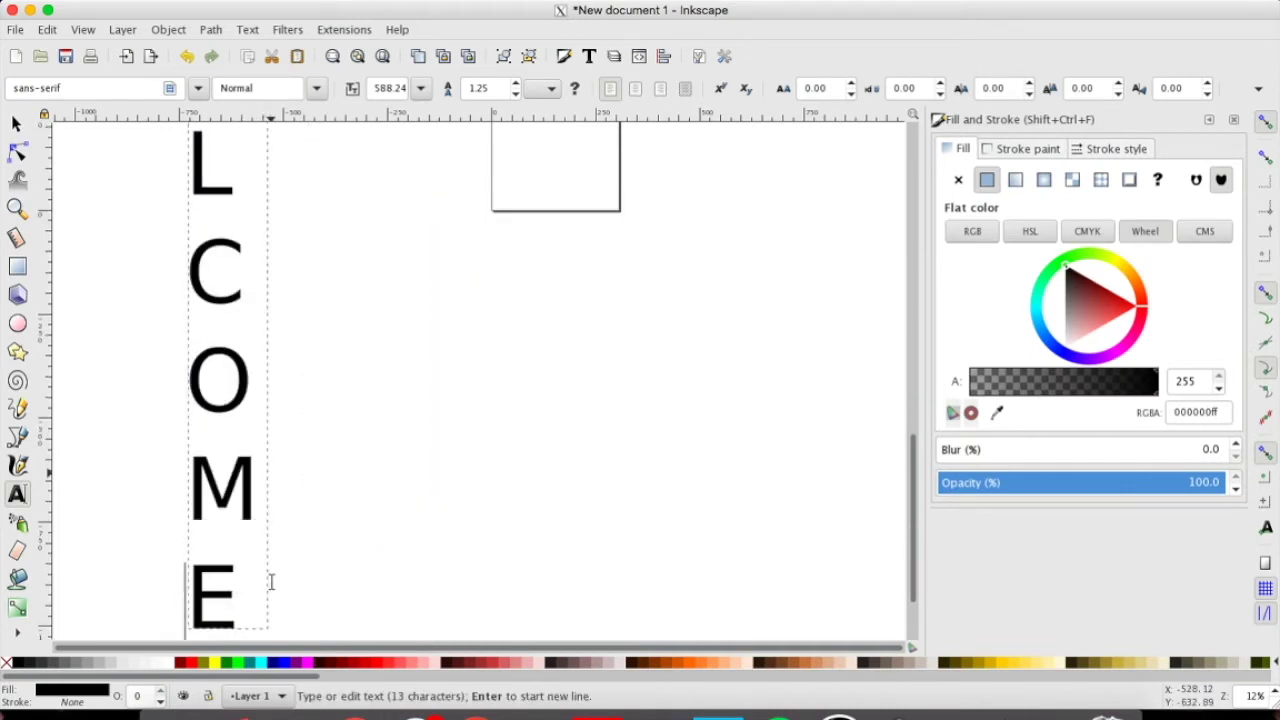
Scale and stretch the letter column onto the page, about 169 × 1060 mm, centred.
click(16, 122)
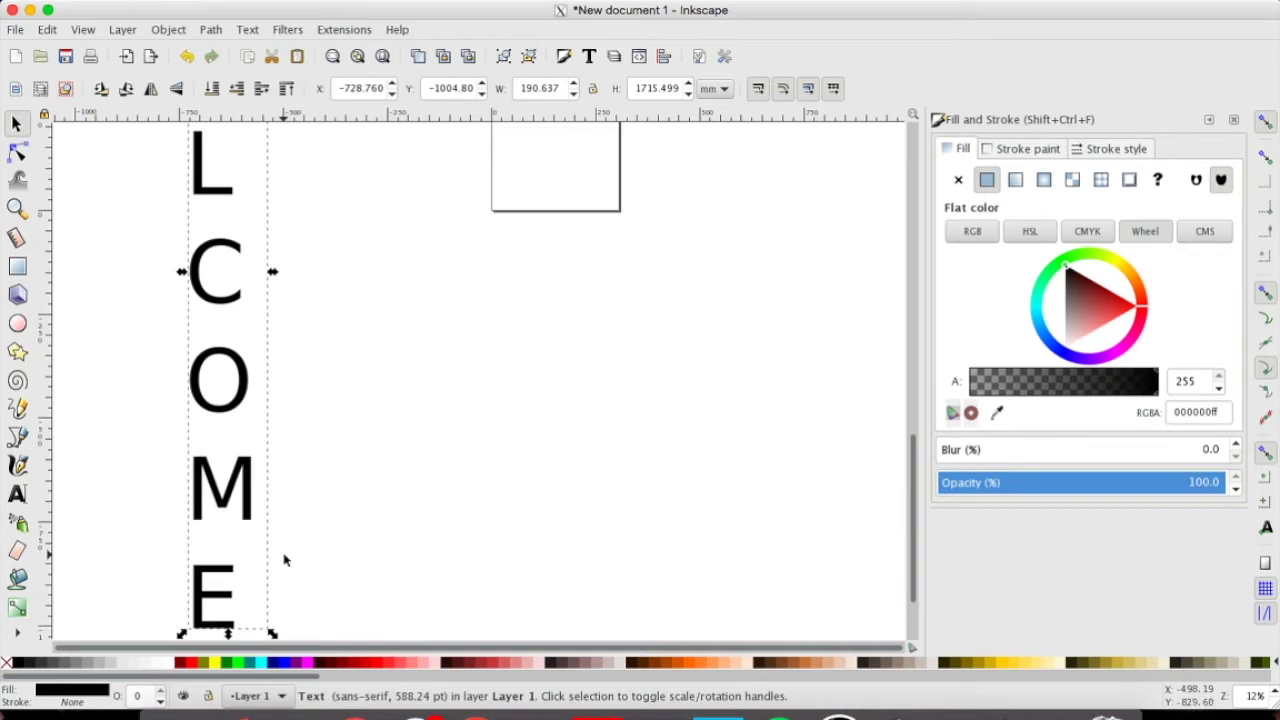
drag(273, 633, 596, 189)
scroll(280, 286, up, 8)
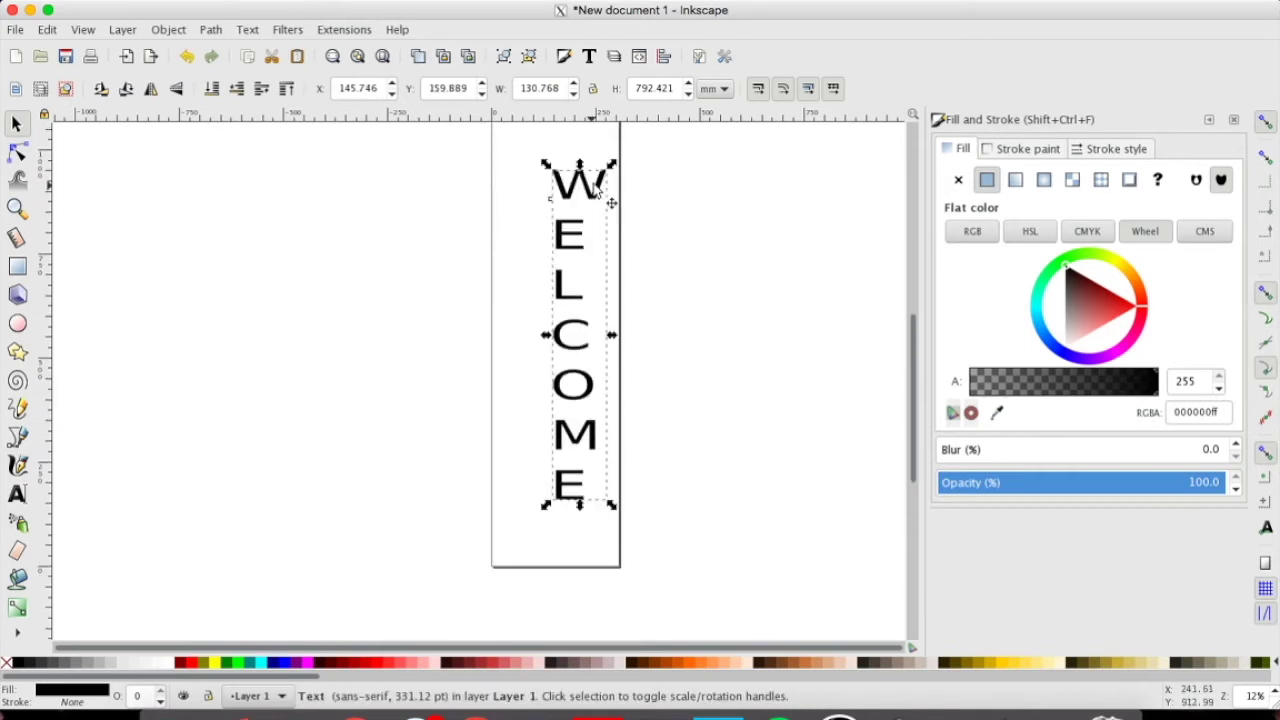
scroll(594, 189, up, 2)
drag(579, 236, 579, 170)
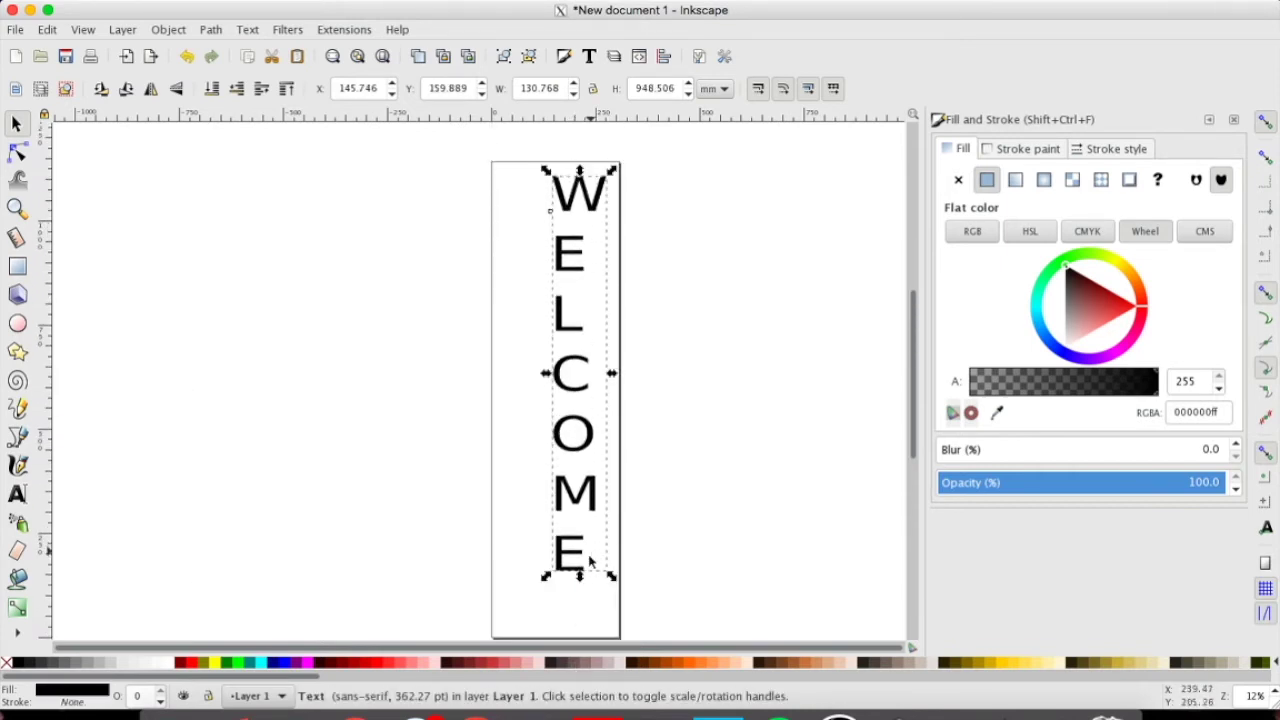
drag(579, 577, 578, 630)
drag(605, 206, 591, 206)
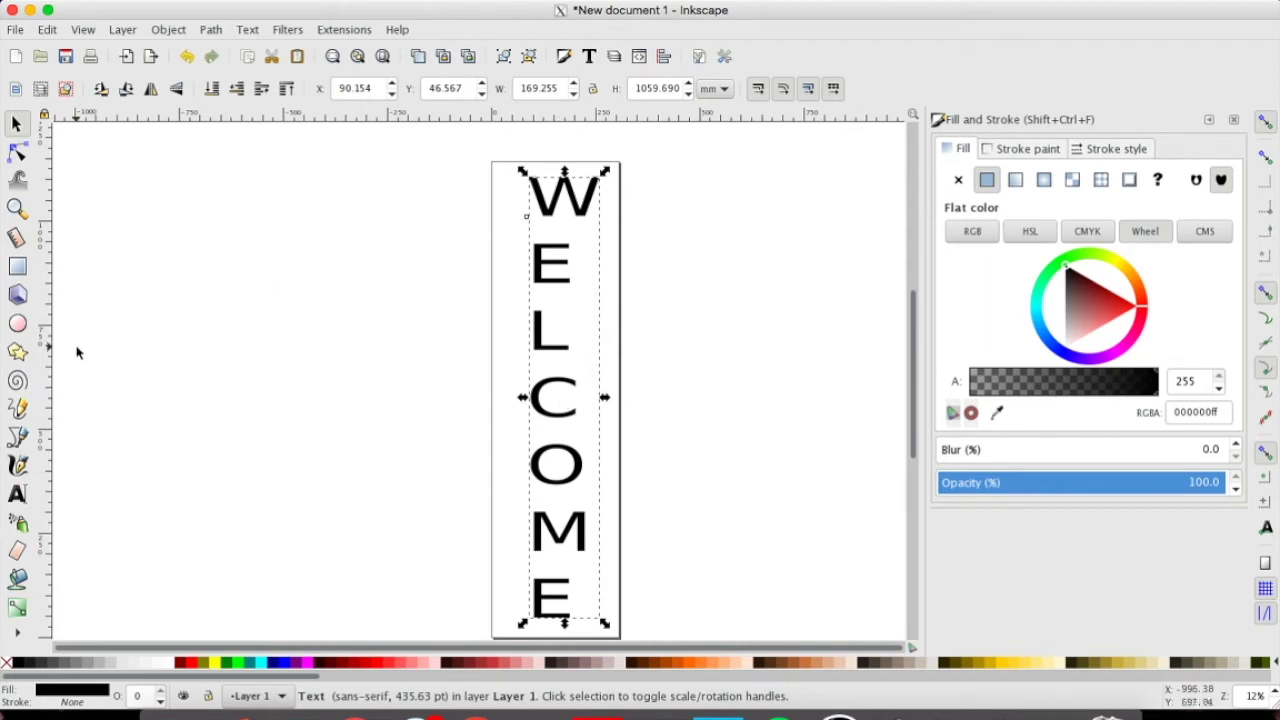
Centre-align the stacked letters and stretch the column to about 161 × 1087 mm.
click(17, 494)
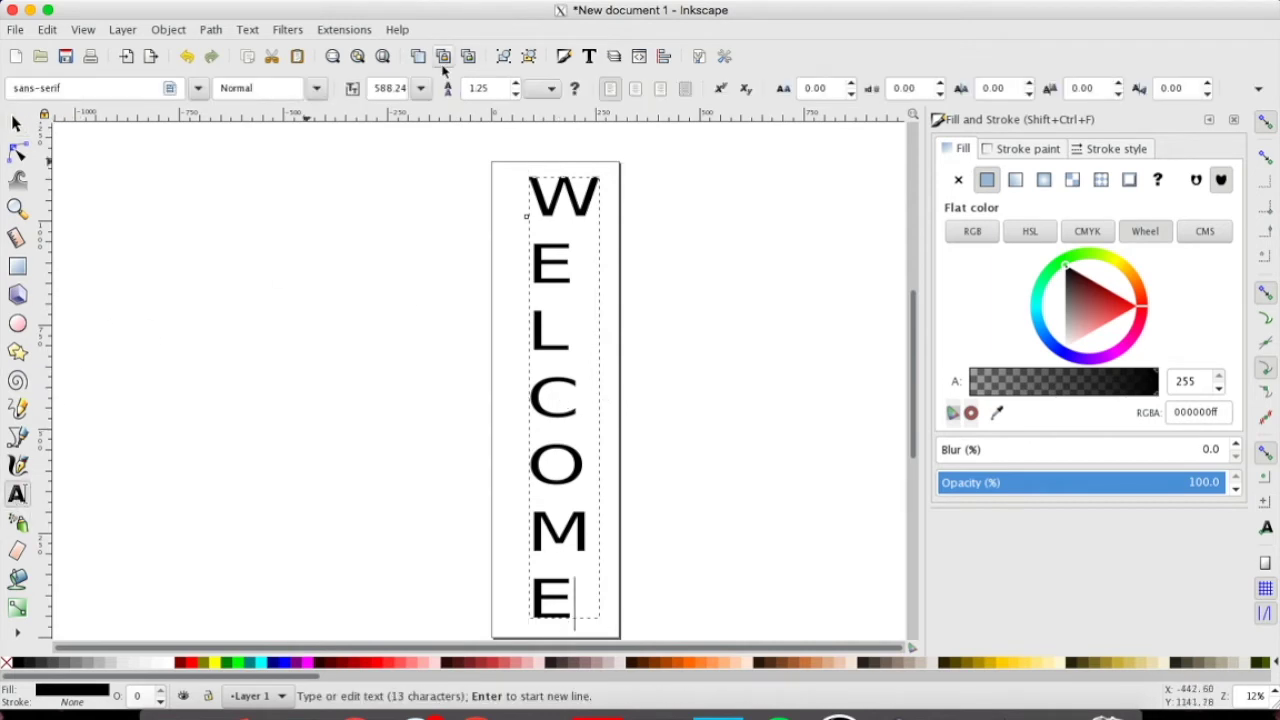
click(634, 89)
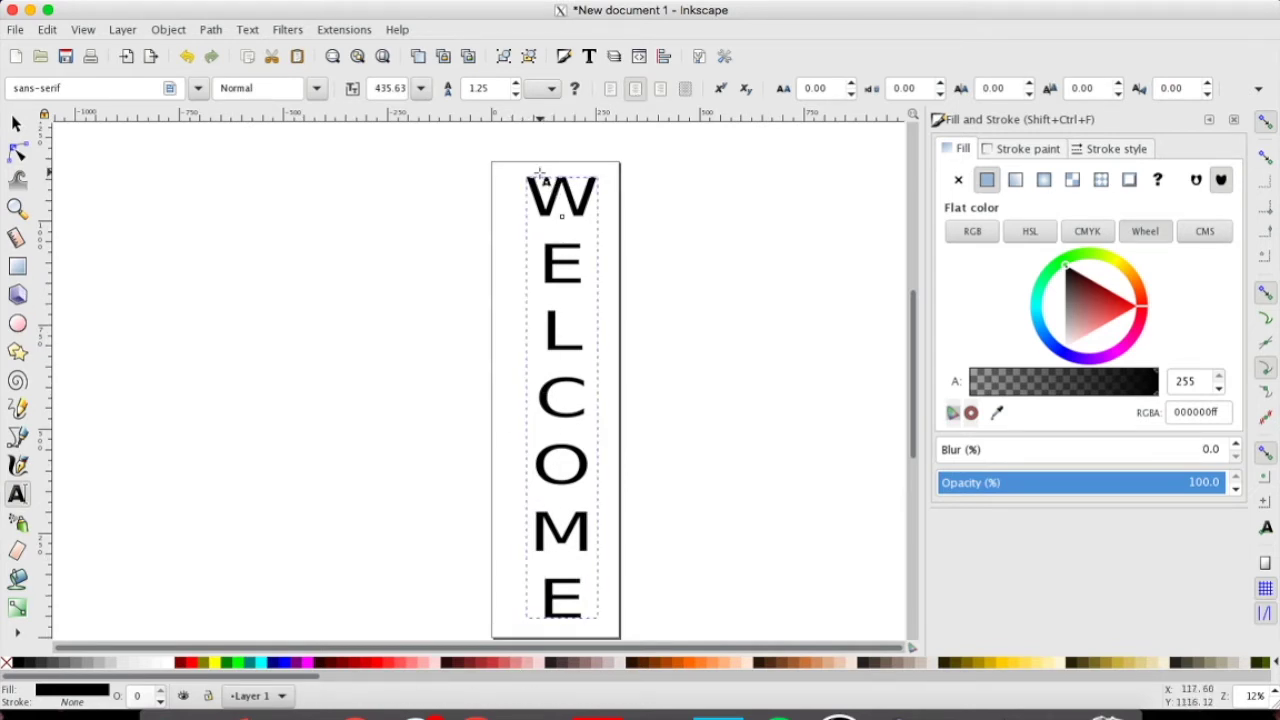
click(16, 122)
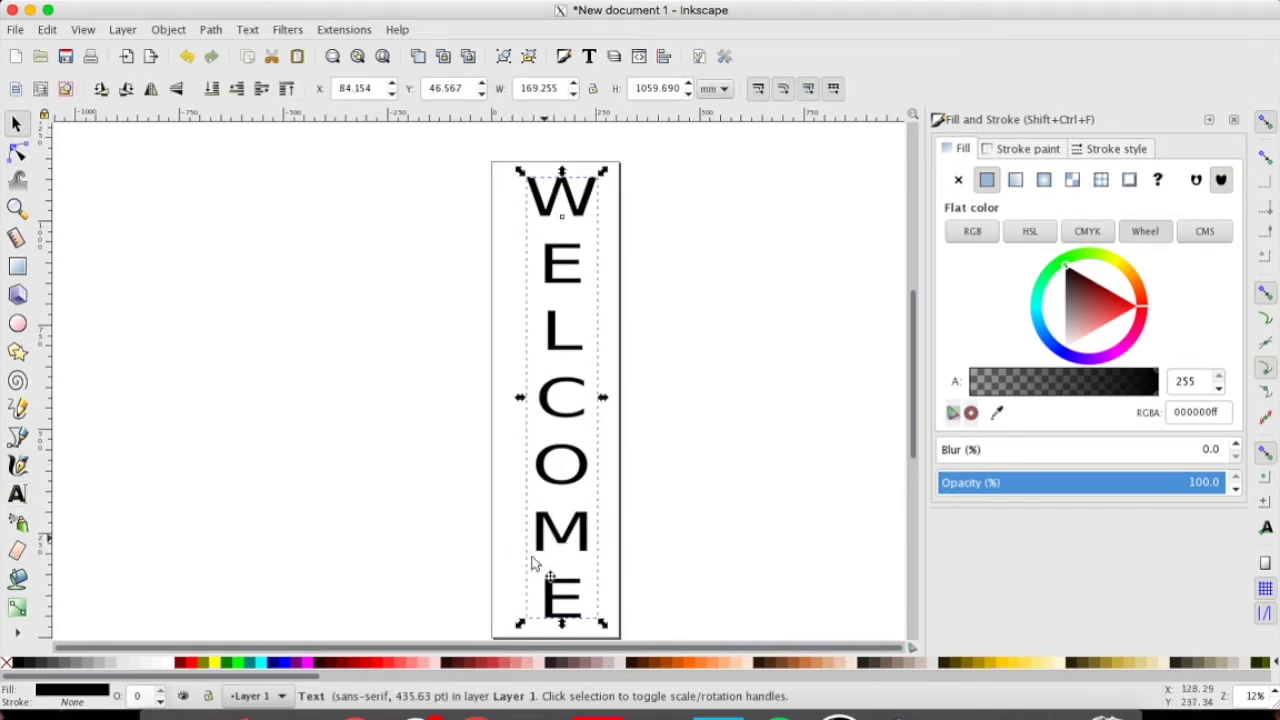
drag(518, 624, 517, 629)
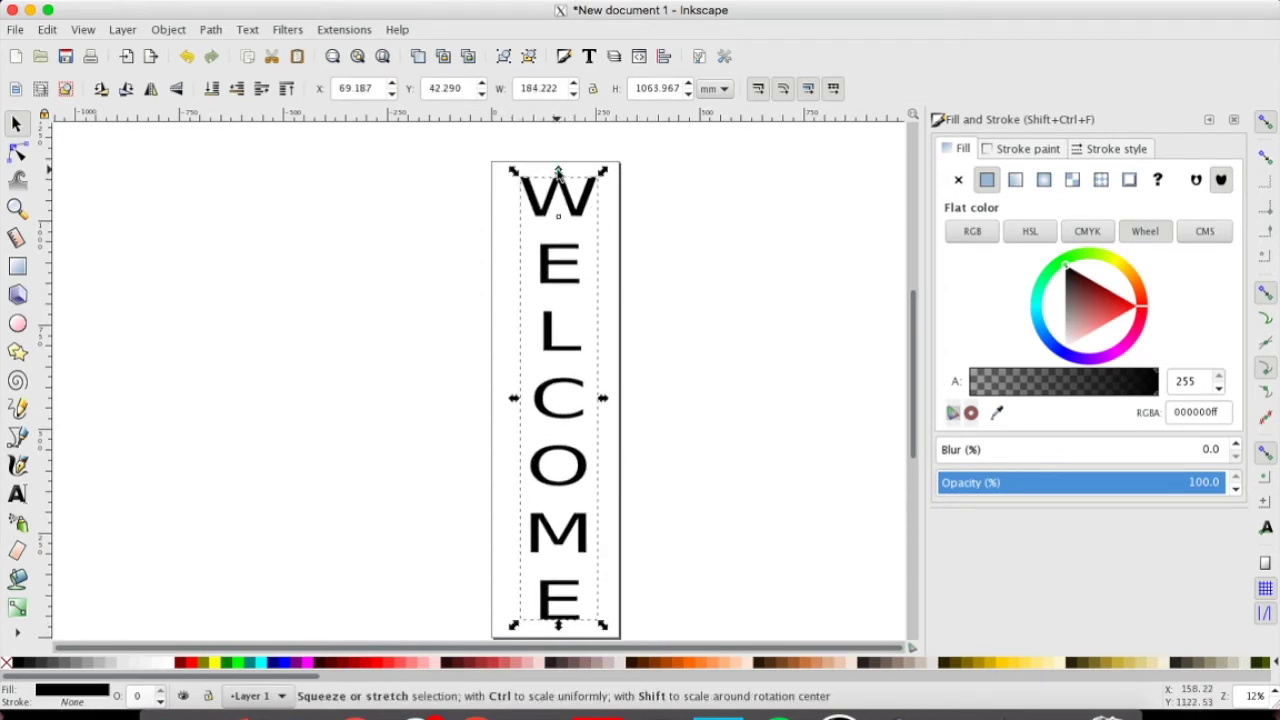
drag(558, 172, 558, 160)
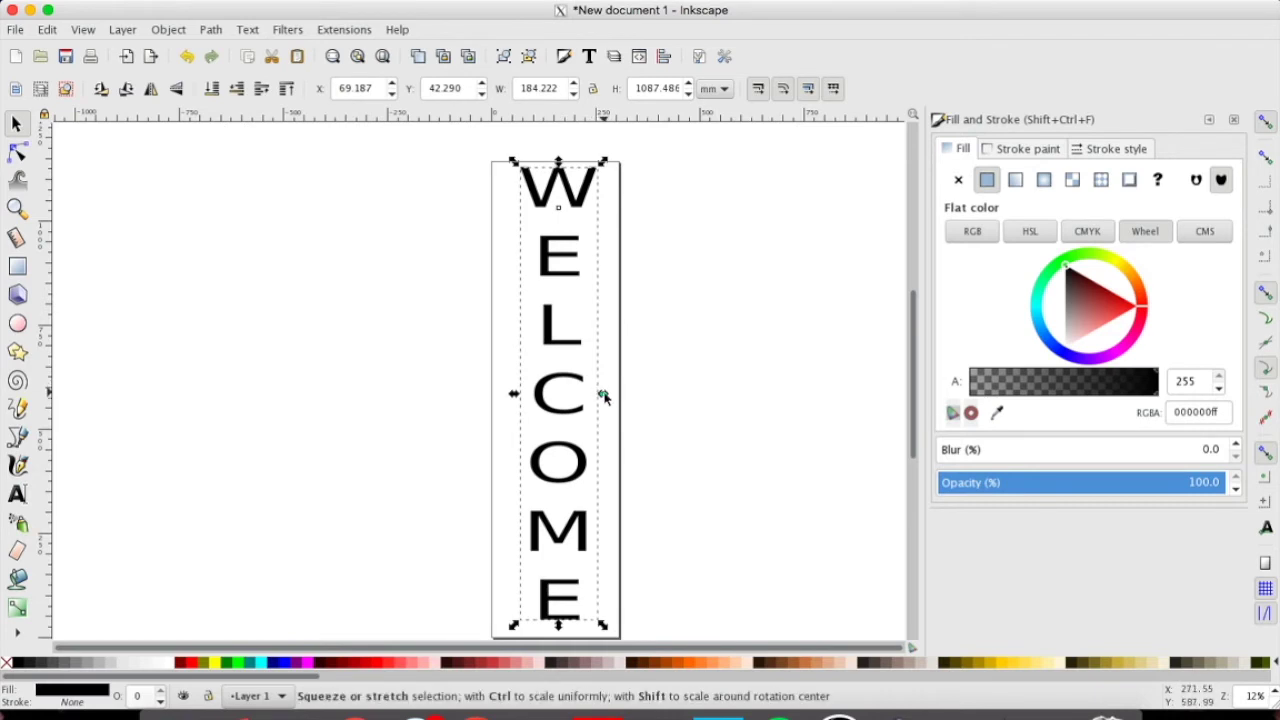
drag(602, 395, 593, 395)
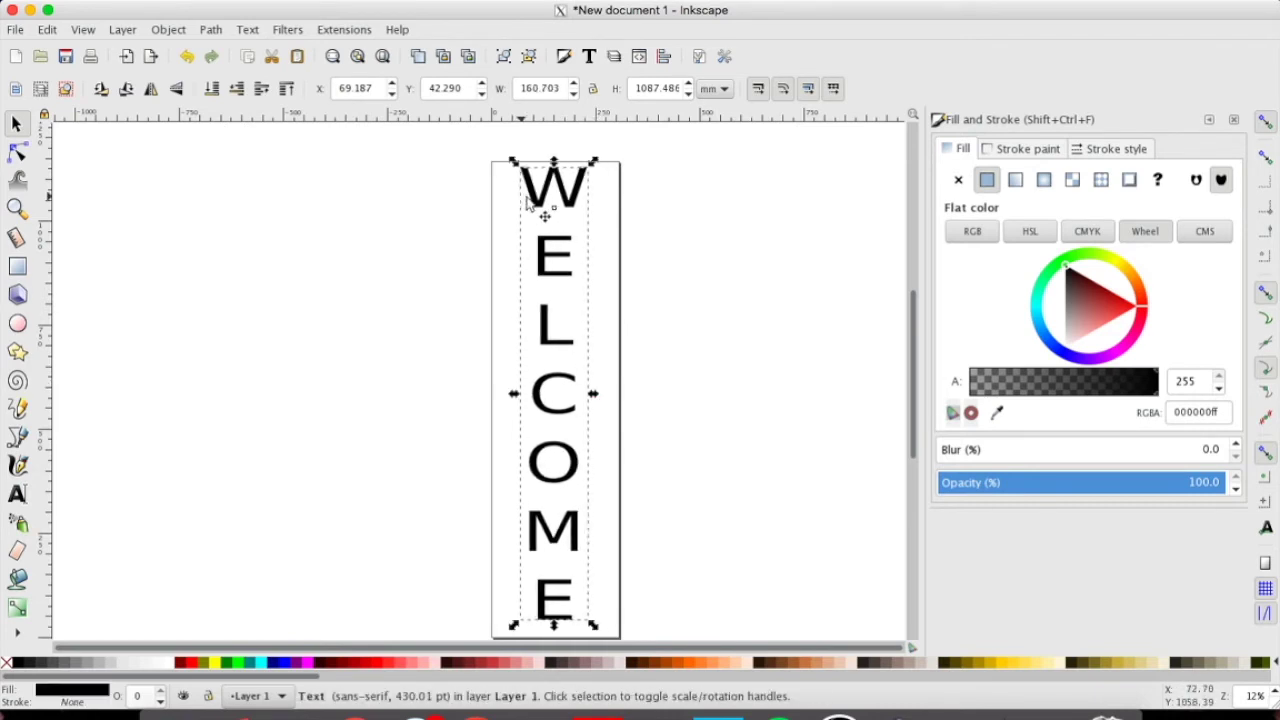
click(589, 57)
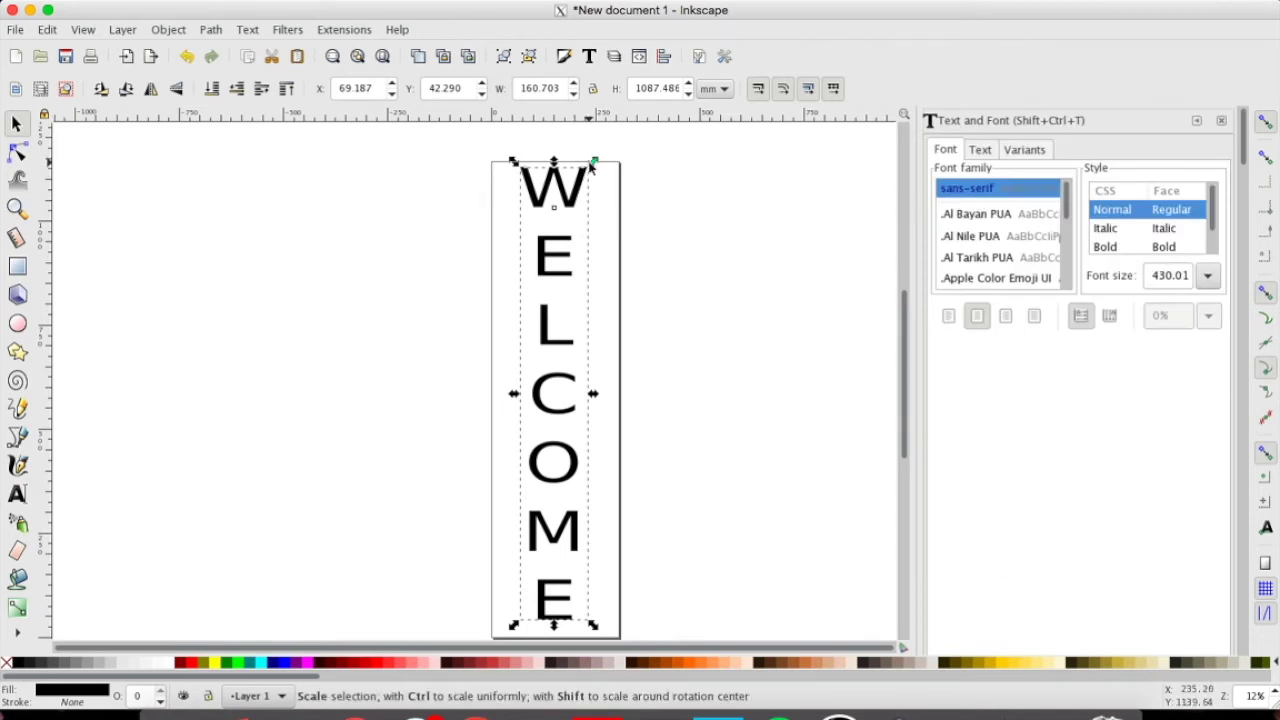
Shrink WELCOME to about a third and preview fonts from the font family list.
drag(591, 165, 556, 538)
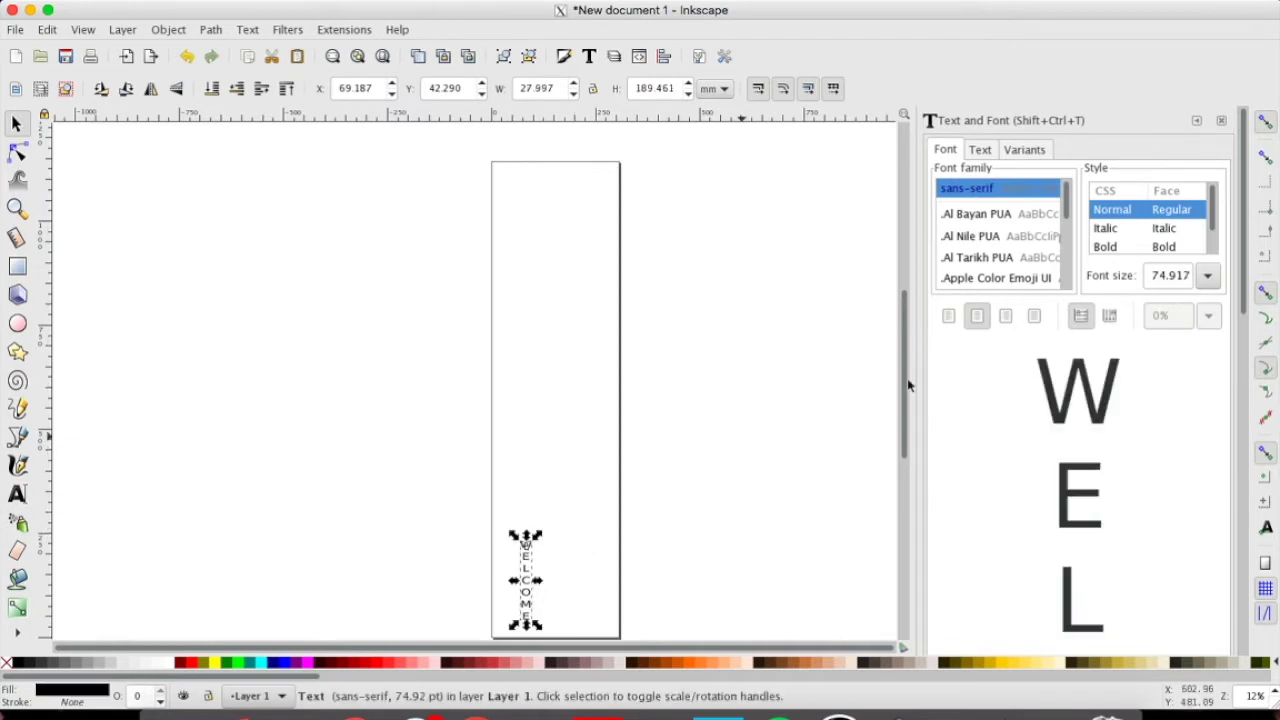
click(1007, 217)
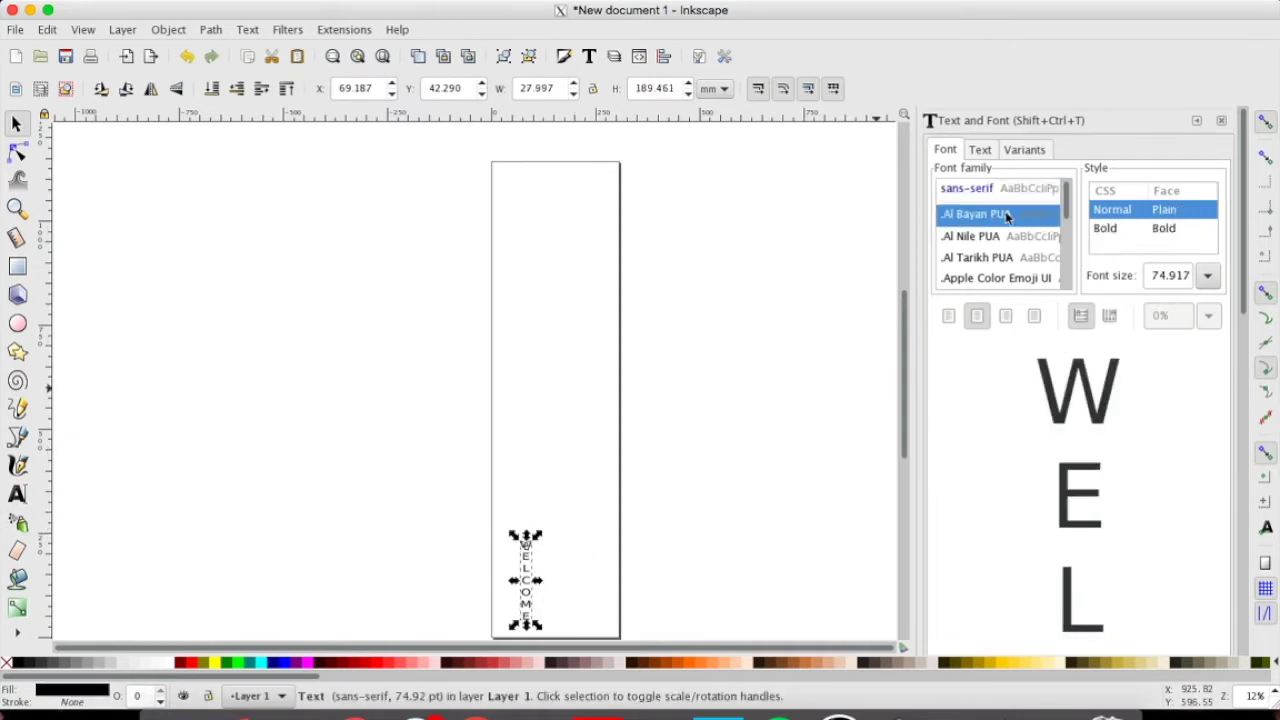
click(993, 238)
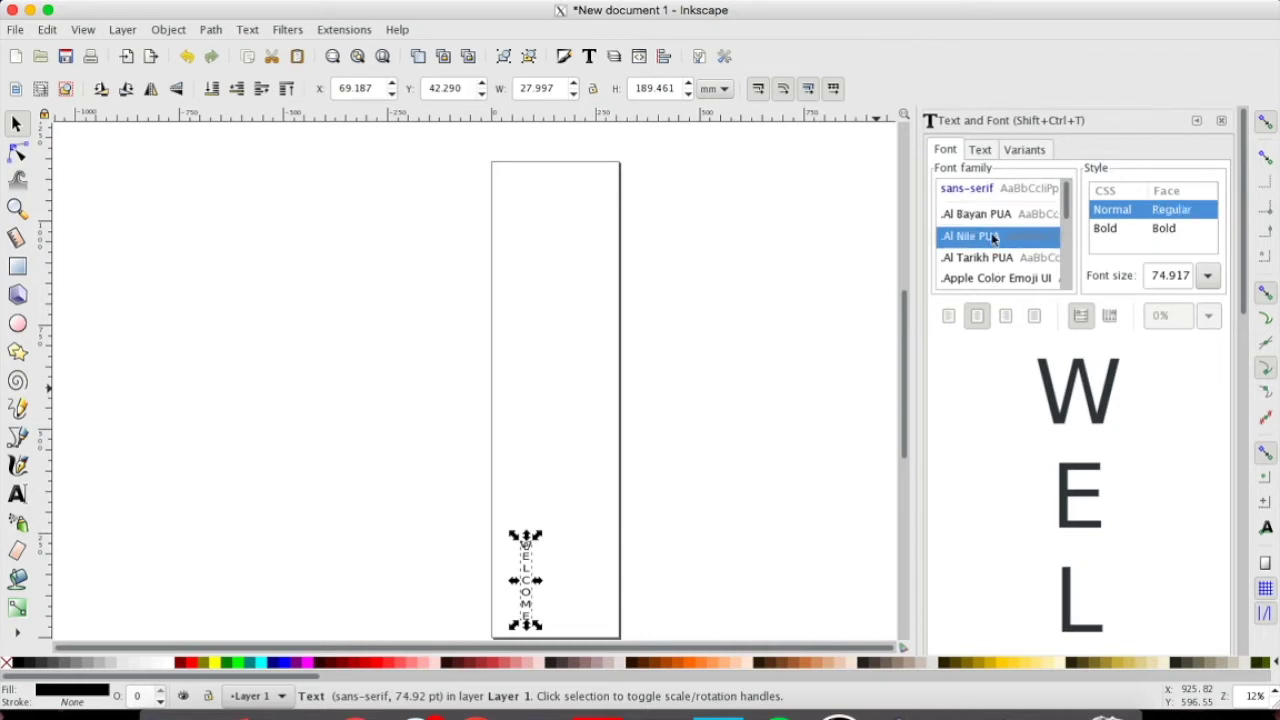
key(Down)
key(Down)
key(Down)
key(Down)
key(Down)
key(Down)
key(Down)
key(Down)
key(Down)
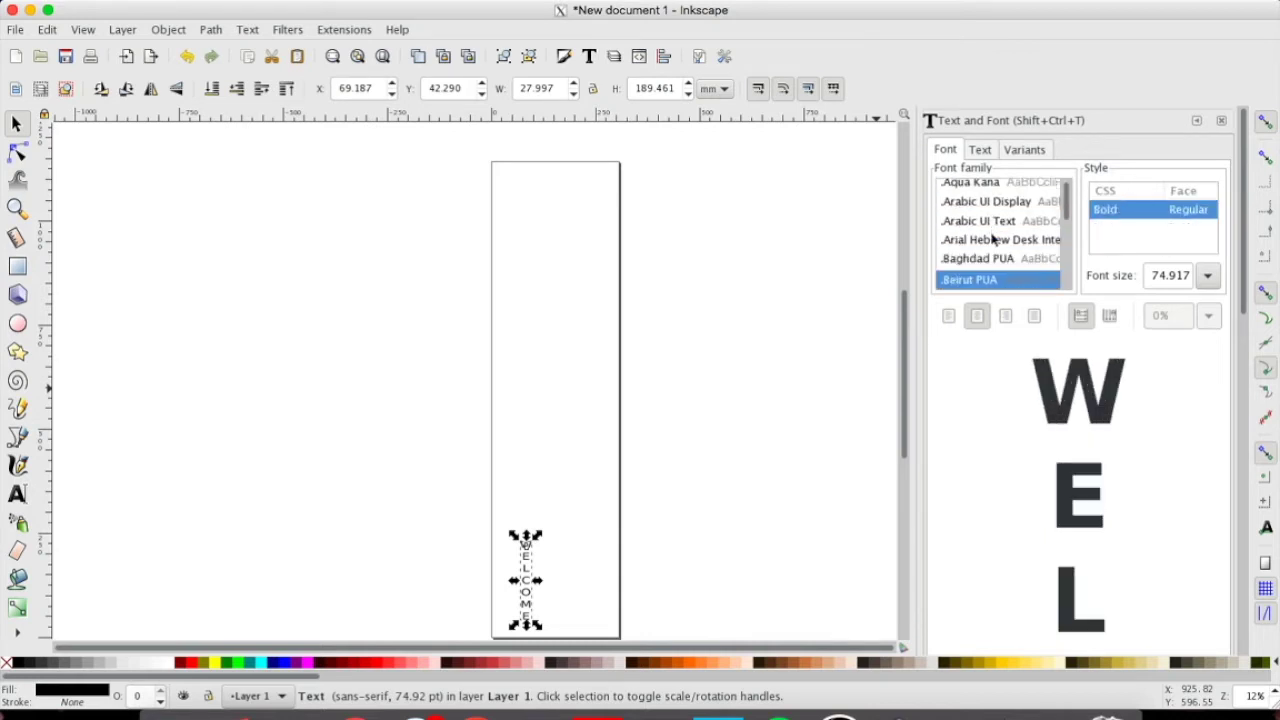
key(Down)
key(Down)
key(Down)
key(Down)
key(Down)
key(Down)
key(Down)
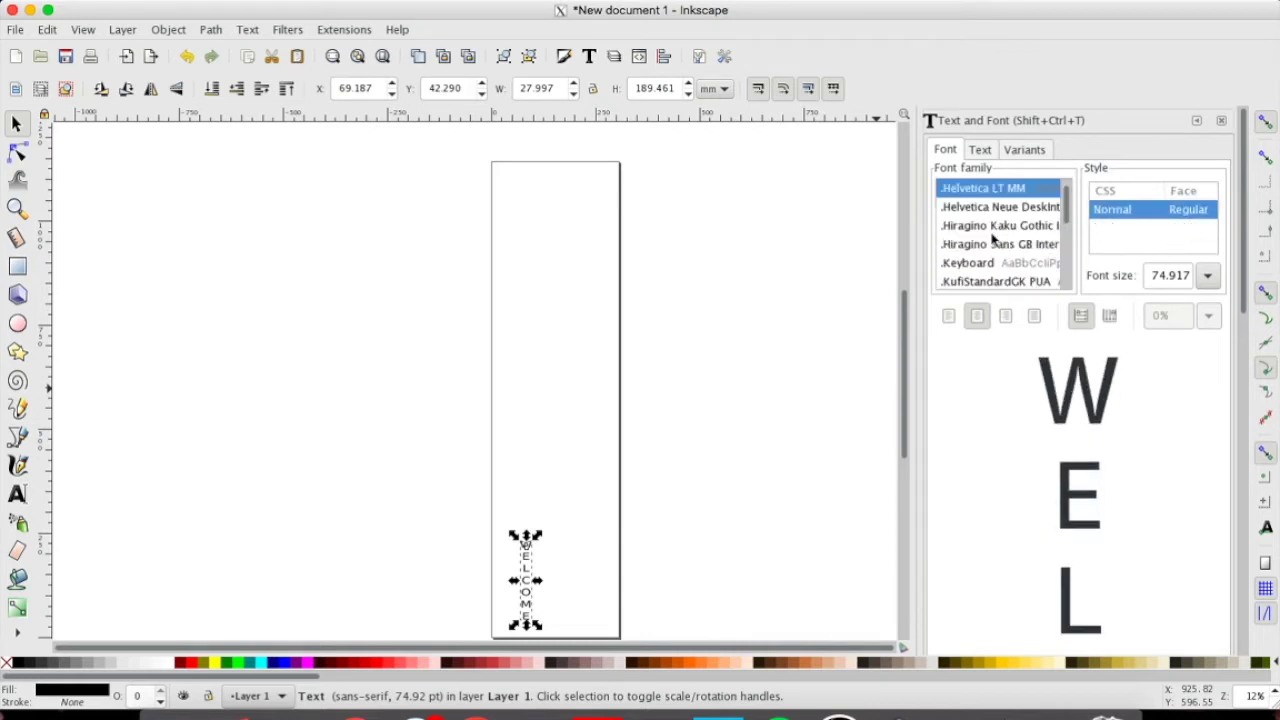
key(Down)
key(Down)
key(Down)
key(Down)
key(Down)
key(Down)
key(Down)
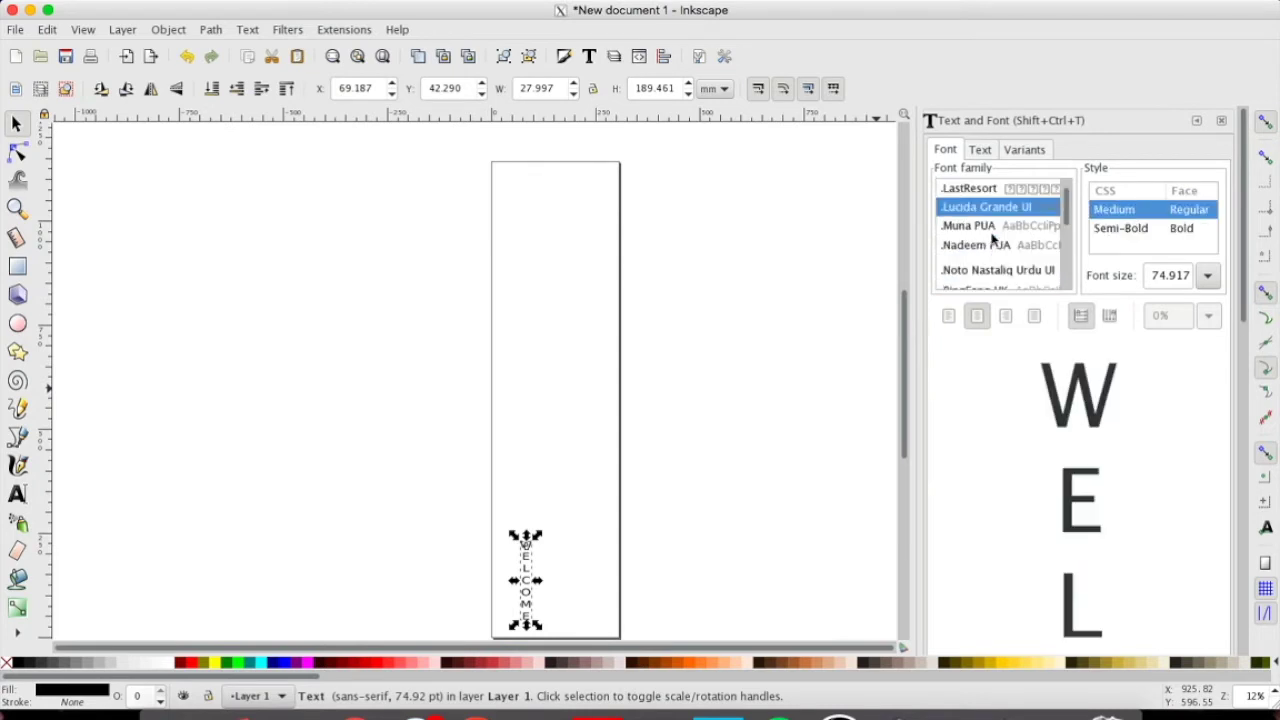
key(Down)
key(Down)
key(Down)
key(Down)
key(Down)
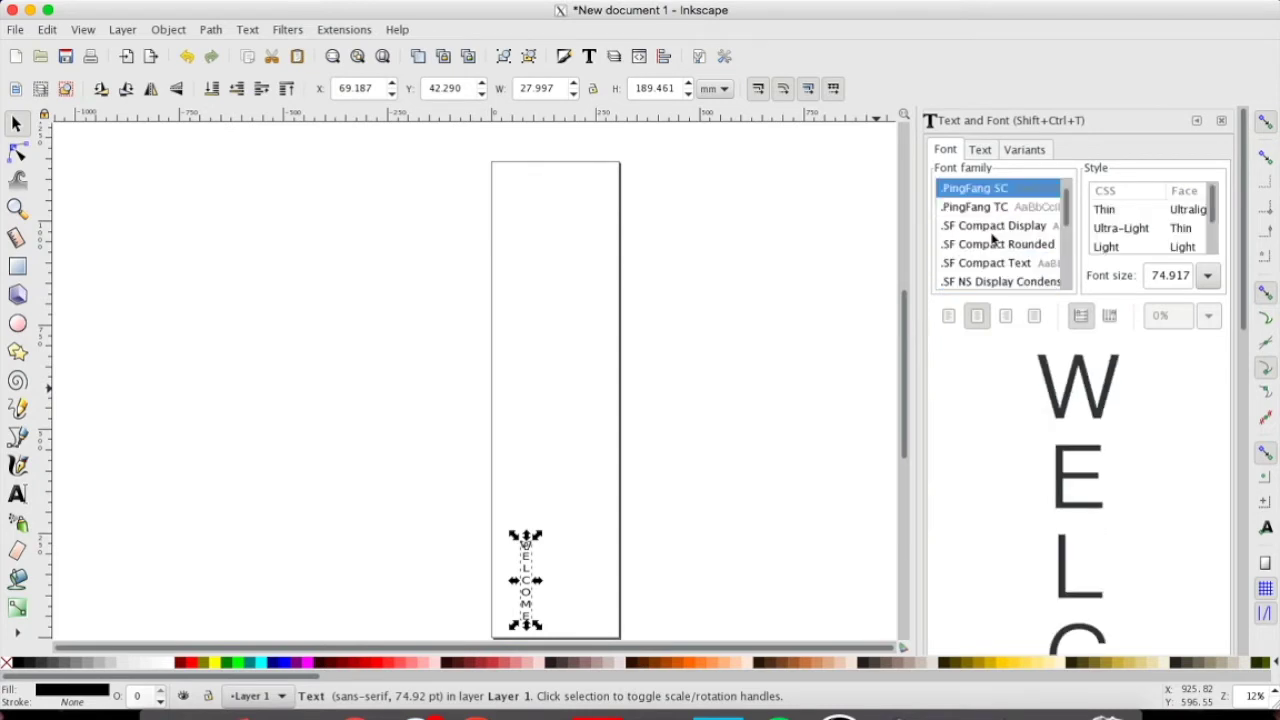
Apply a serif font to WELCOME and enlarge it to about 170 × 1038 mm.
key(Down)
key(Down)
key(Down)
key(Down)
key(Down)
key(Down)
key(Down)
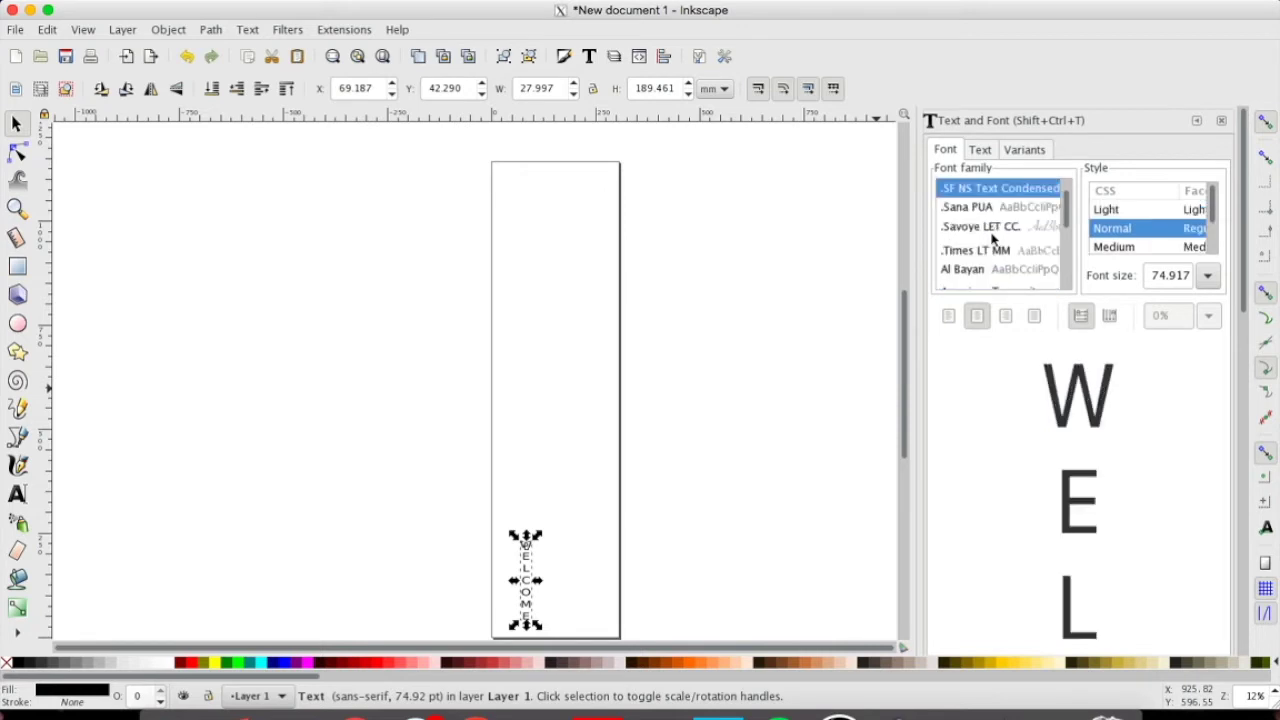
key(Down)
scroll(1159, 493, down, 5)
scroll(1159, 493, down, 3)
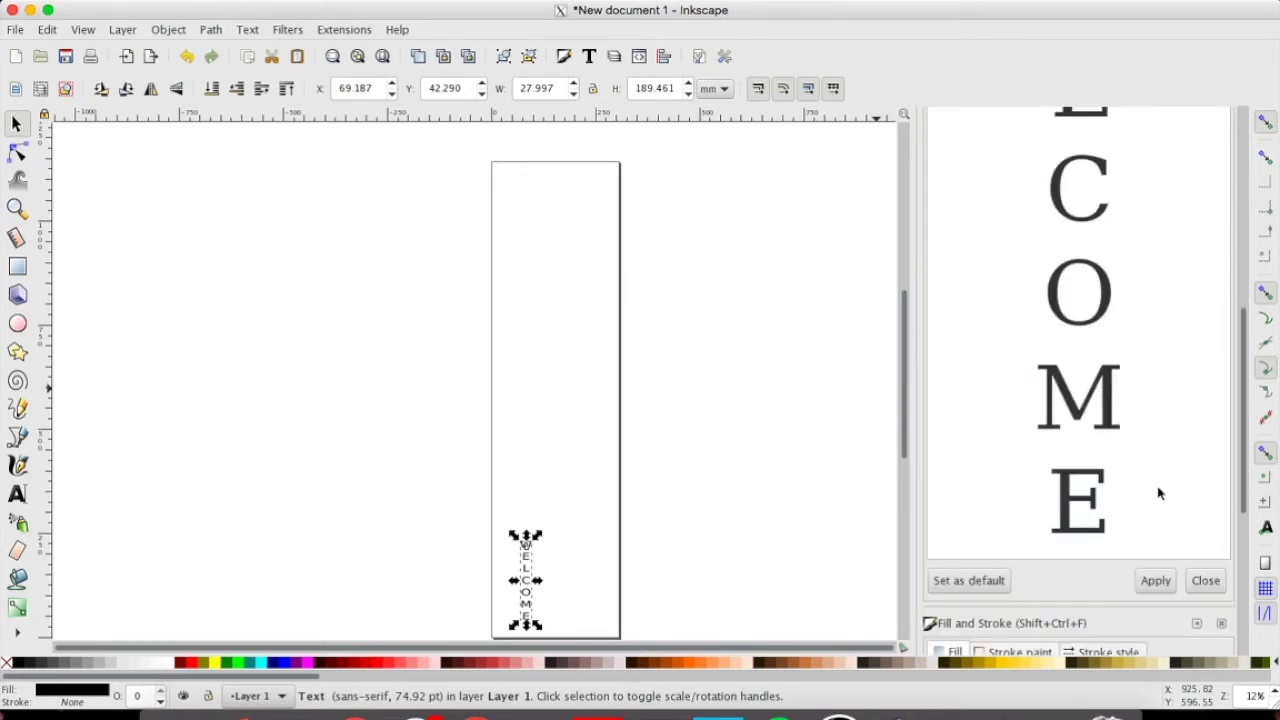
click(1153, 584)
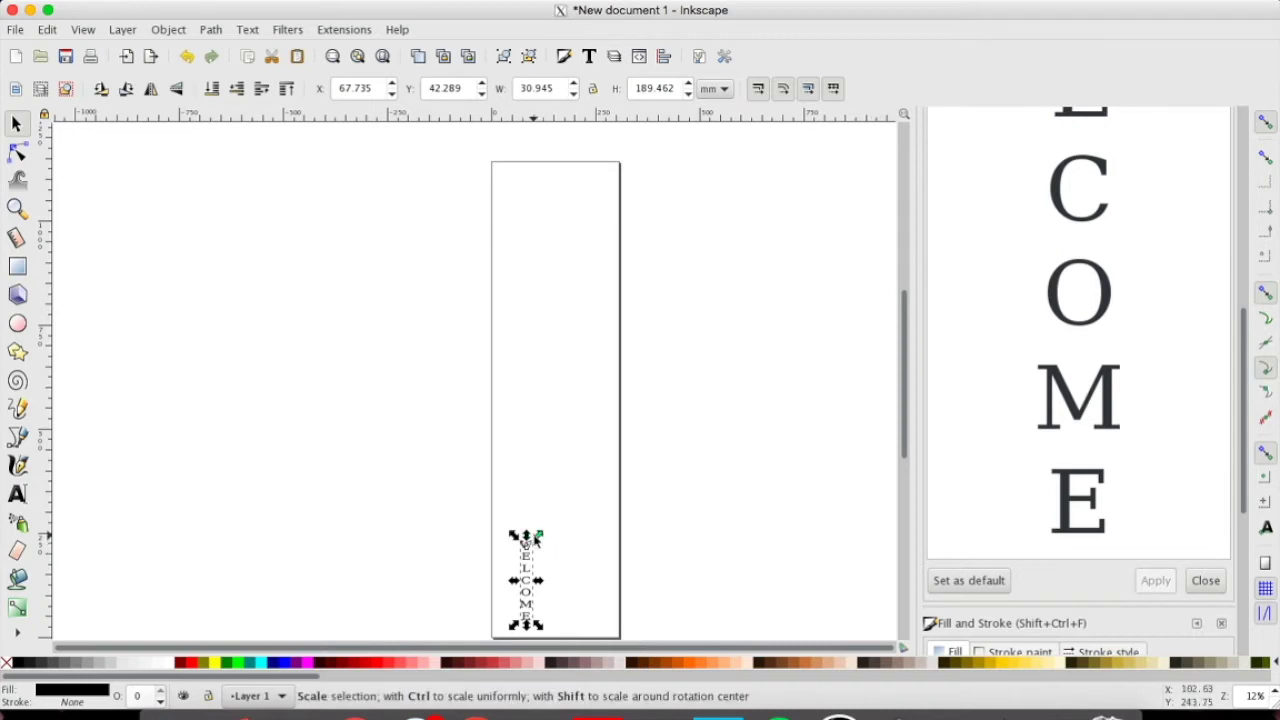
drag(538, 536, 620, 186)
Deselect the enlarged serif WELCOME text by clicking empty canvas.
click(699, 494)
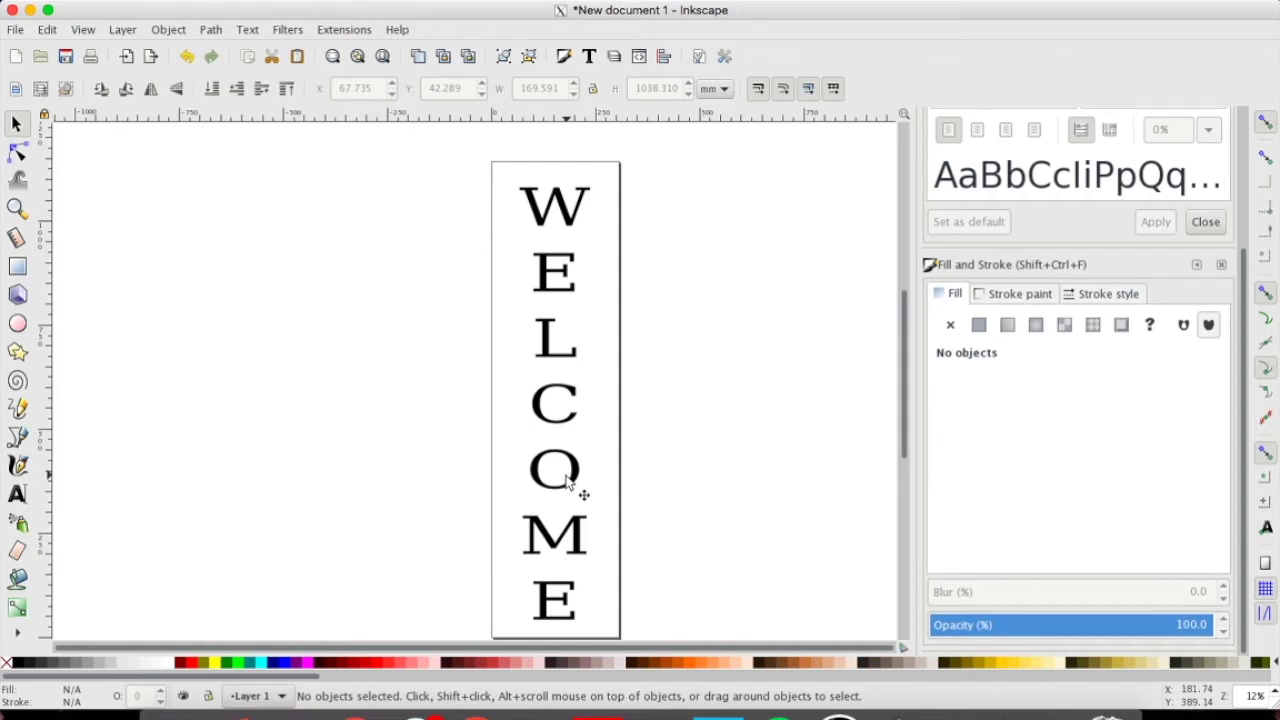
Search Google for "Leaf outline" in a new Chrome tab.
right_click(475, 712)
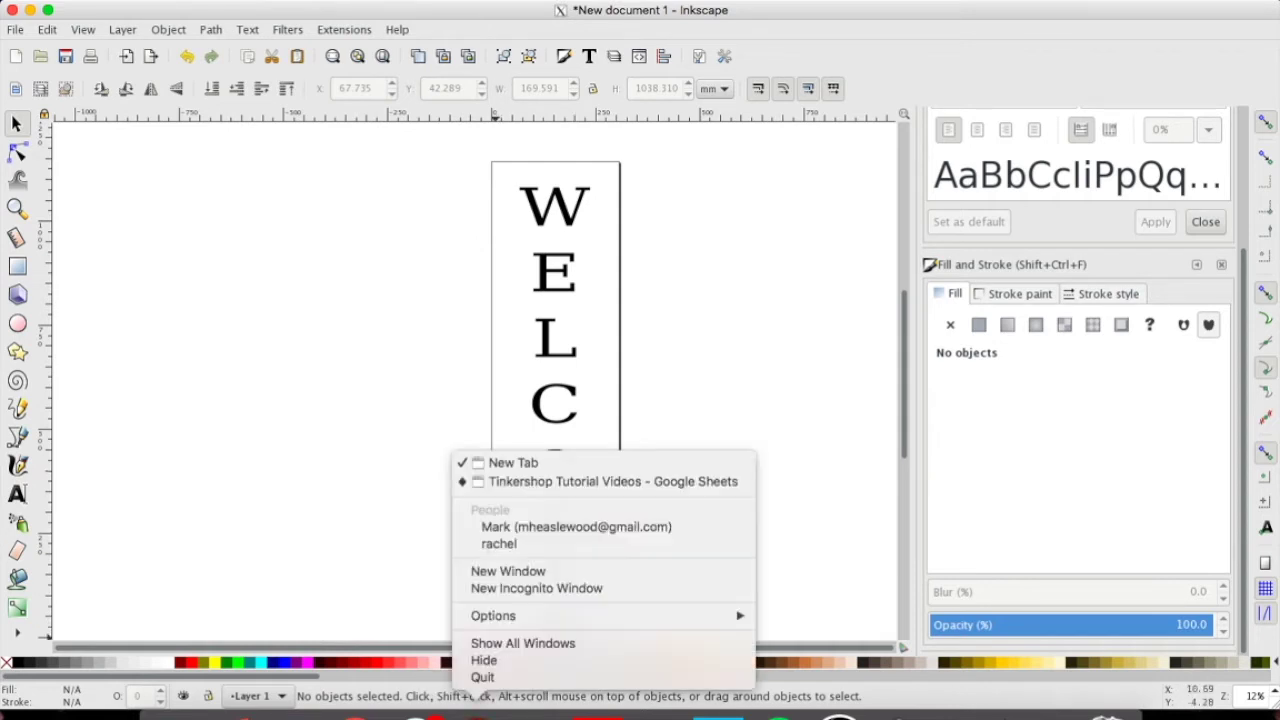
click(538, 464)
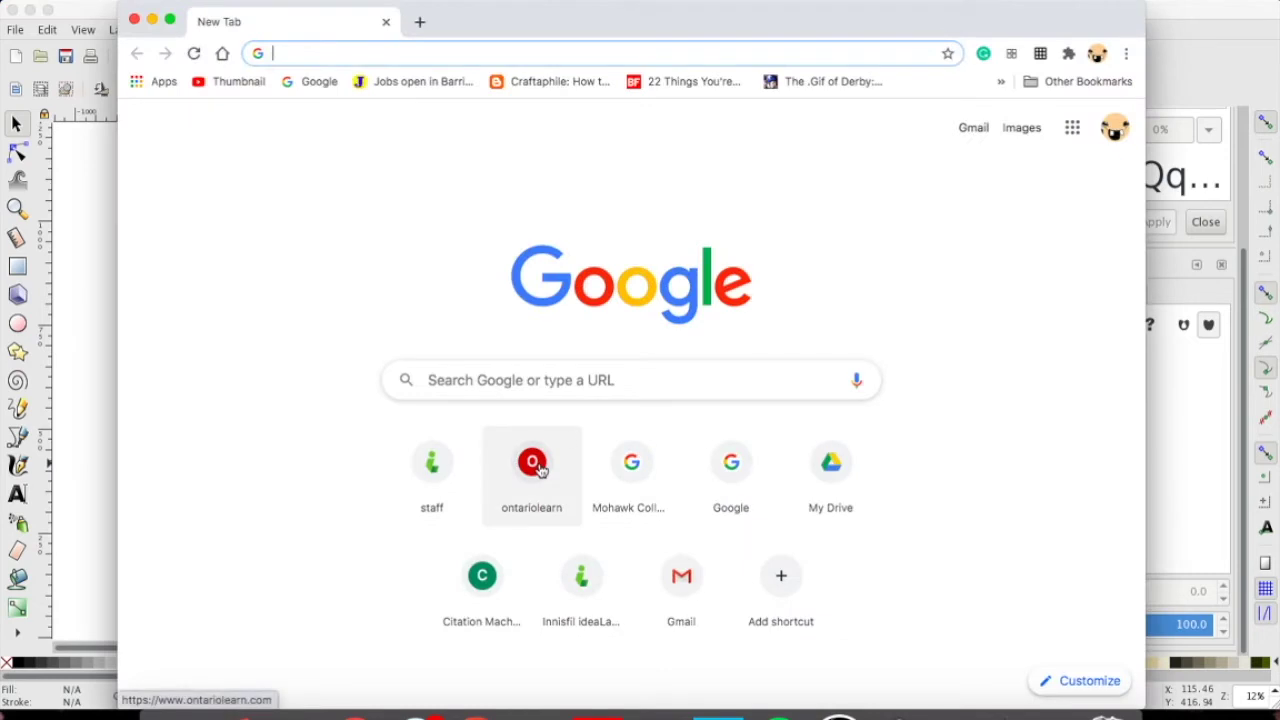
text(Lea)
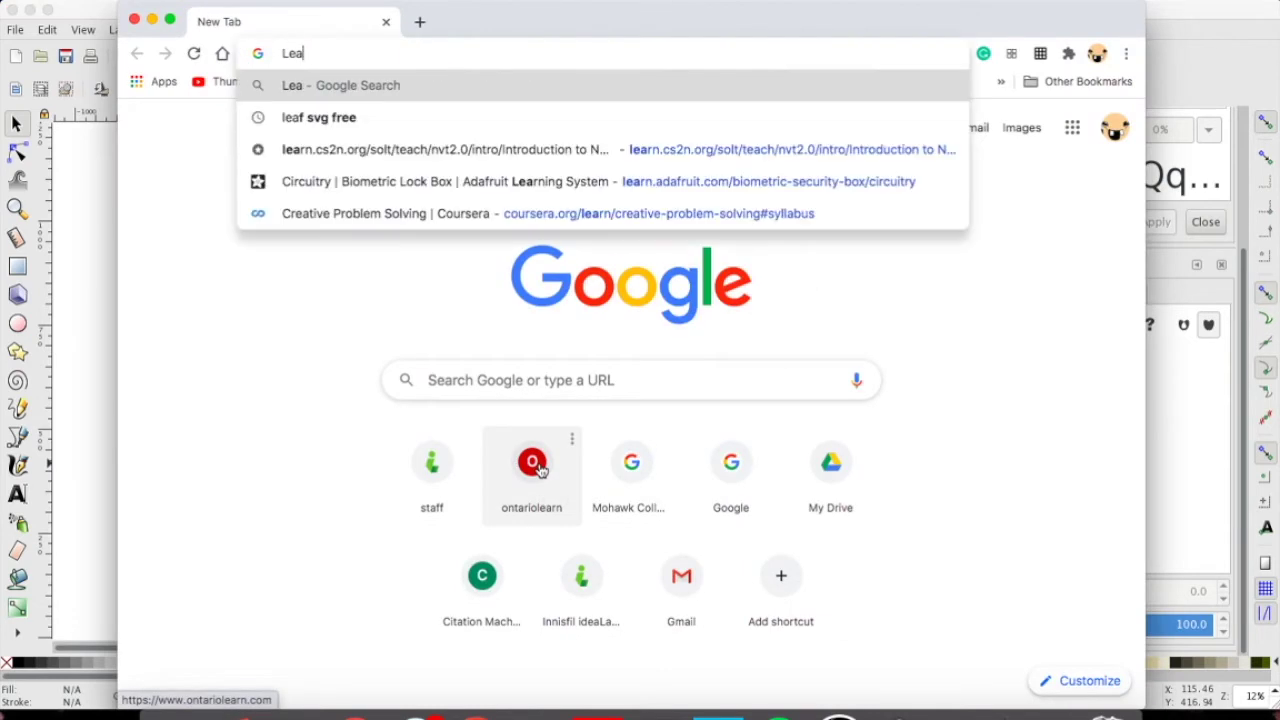
text(f outline)
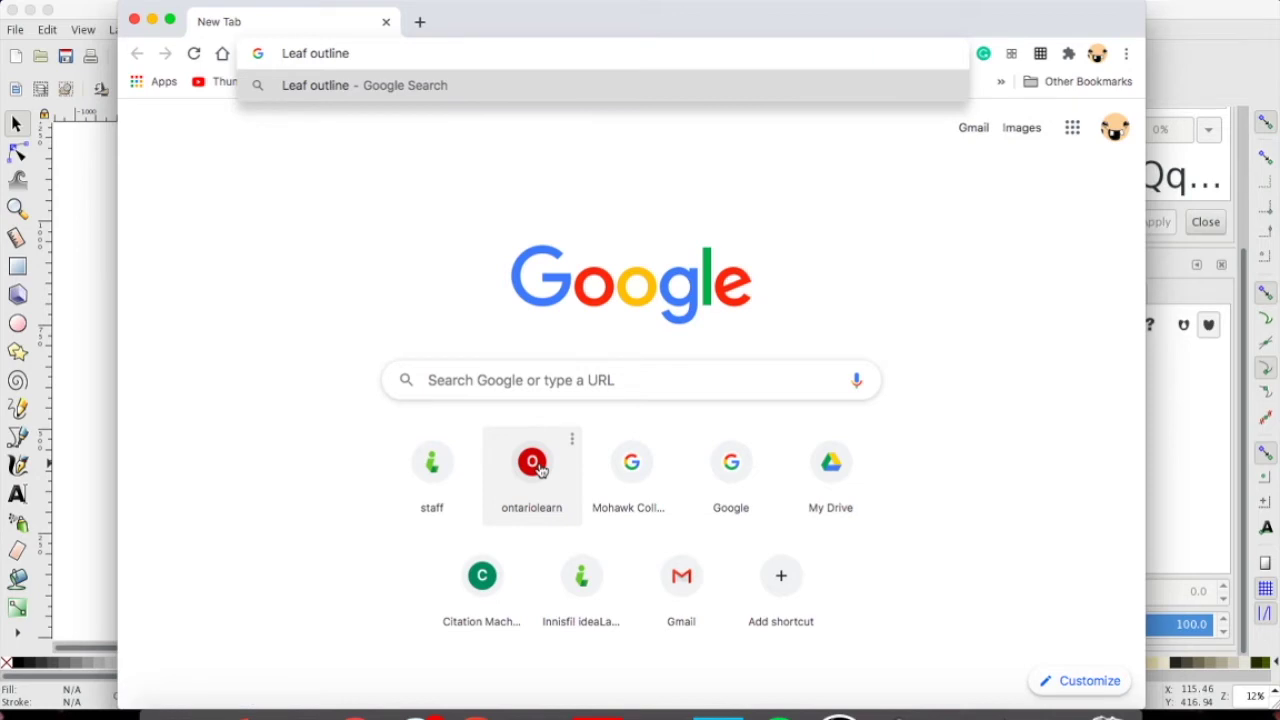
key(Return)
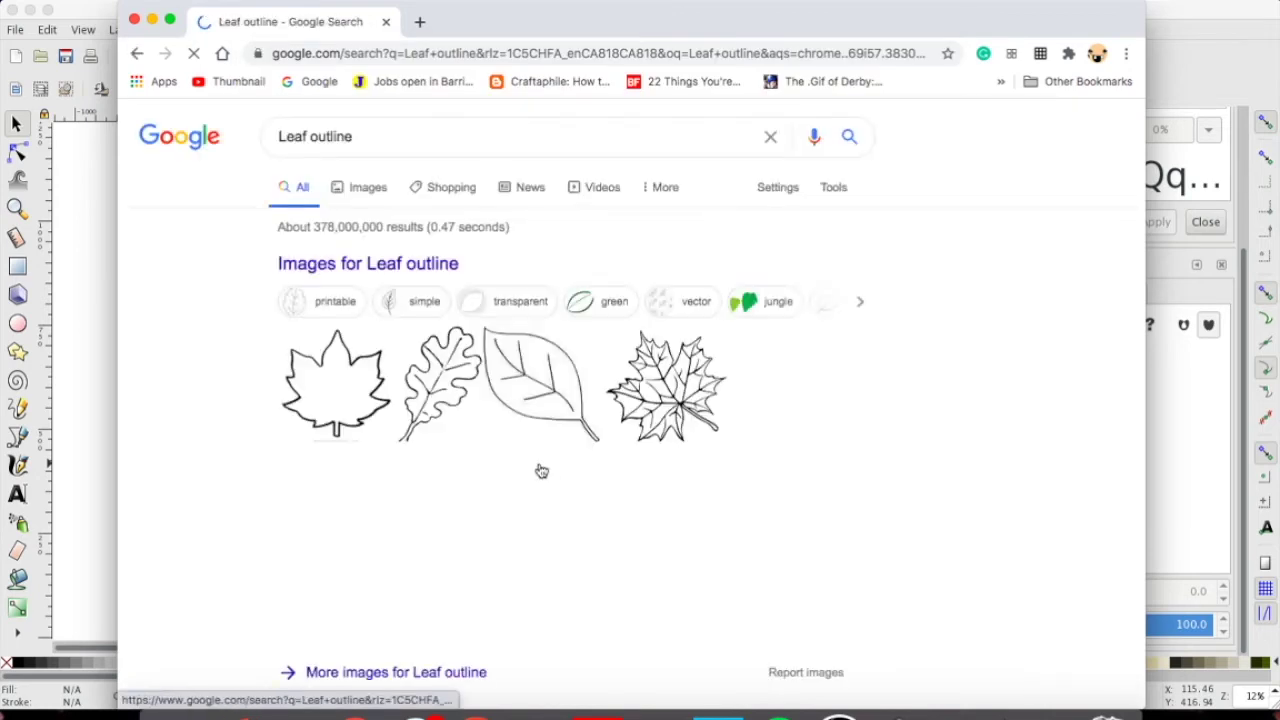
Copy the simple veined leaf picture from the image results and return to Inkscape.
click(352, 265)
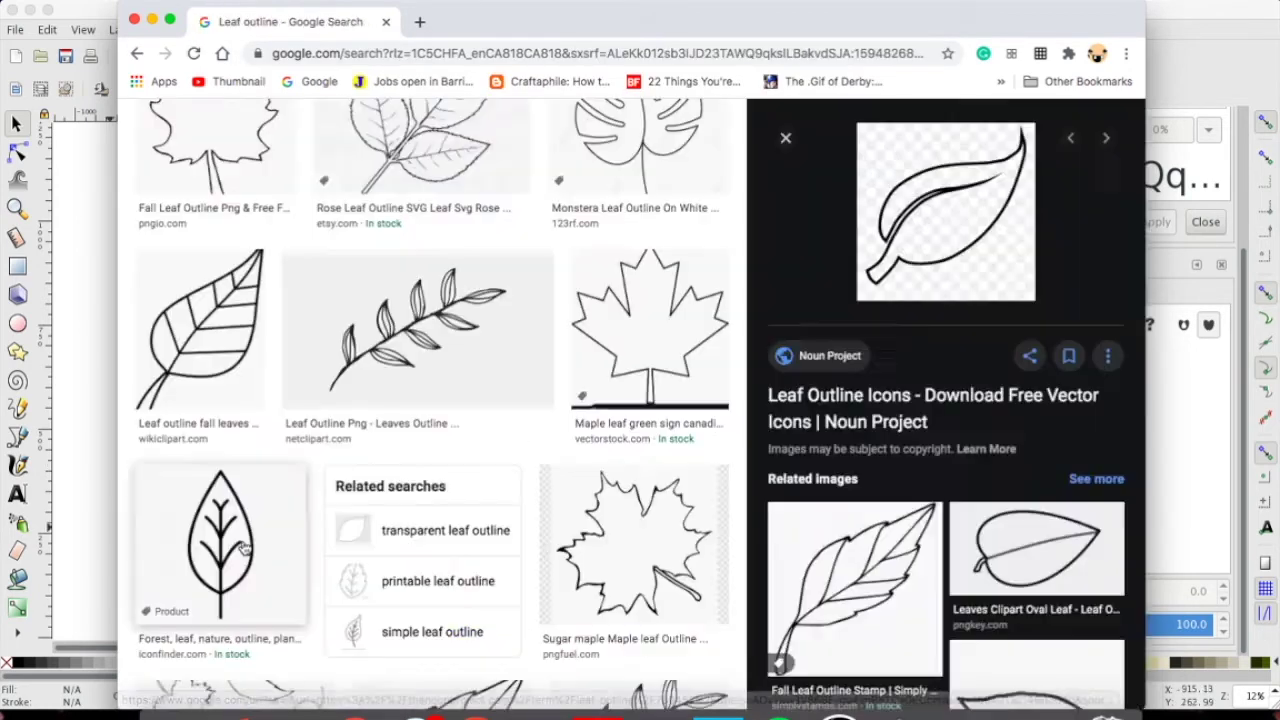
click(240, 548)
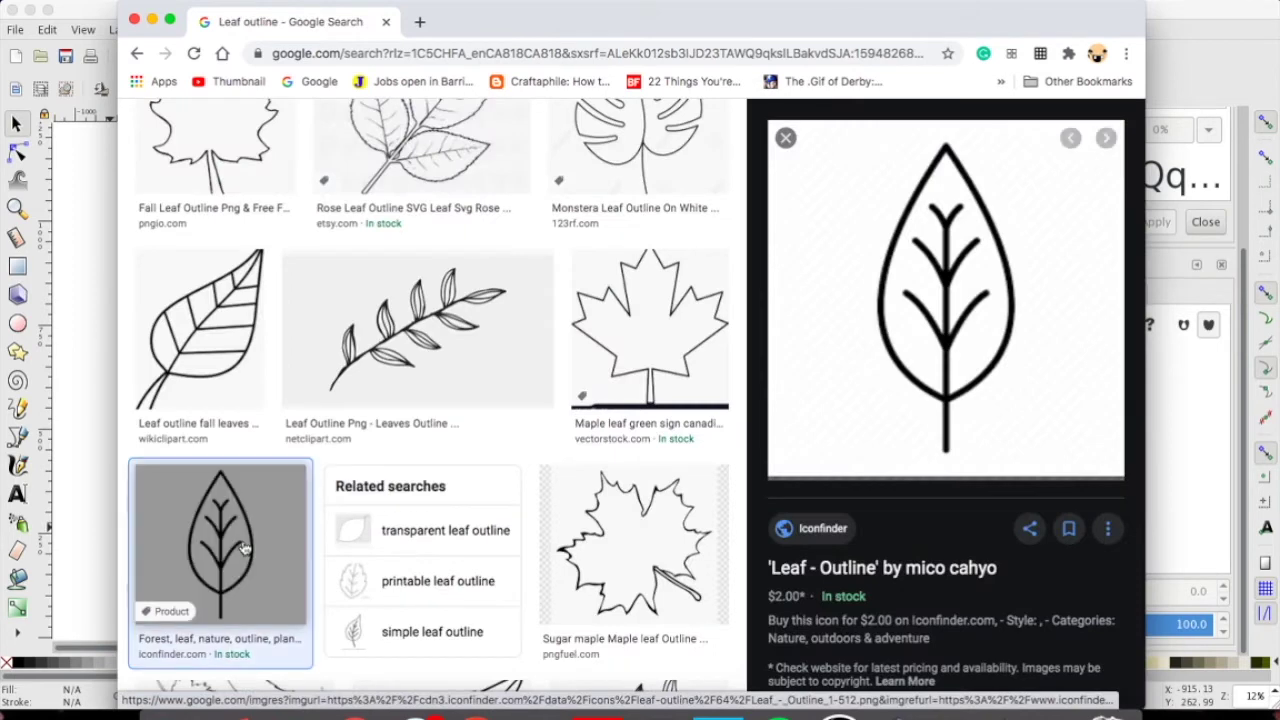
right_click(1050, 396)
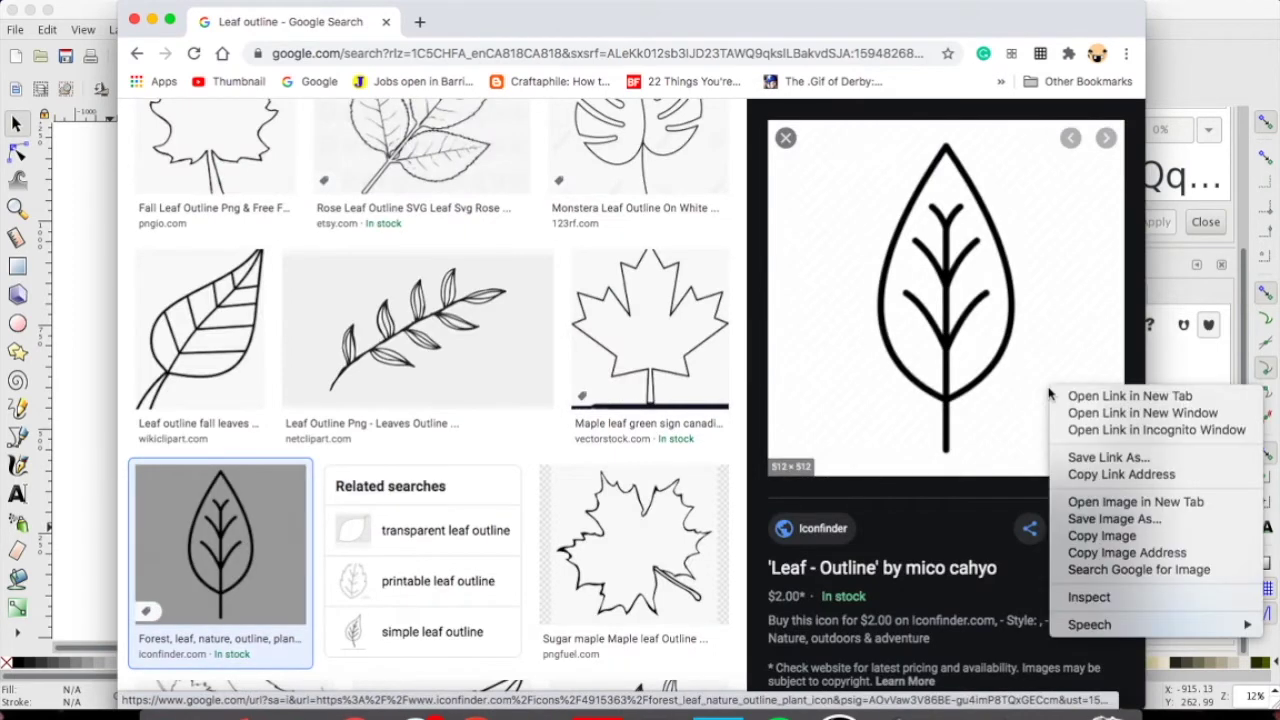
click(1086, 536)
click(94, 463)
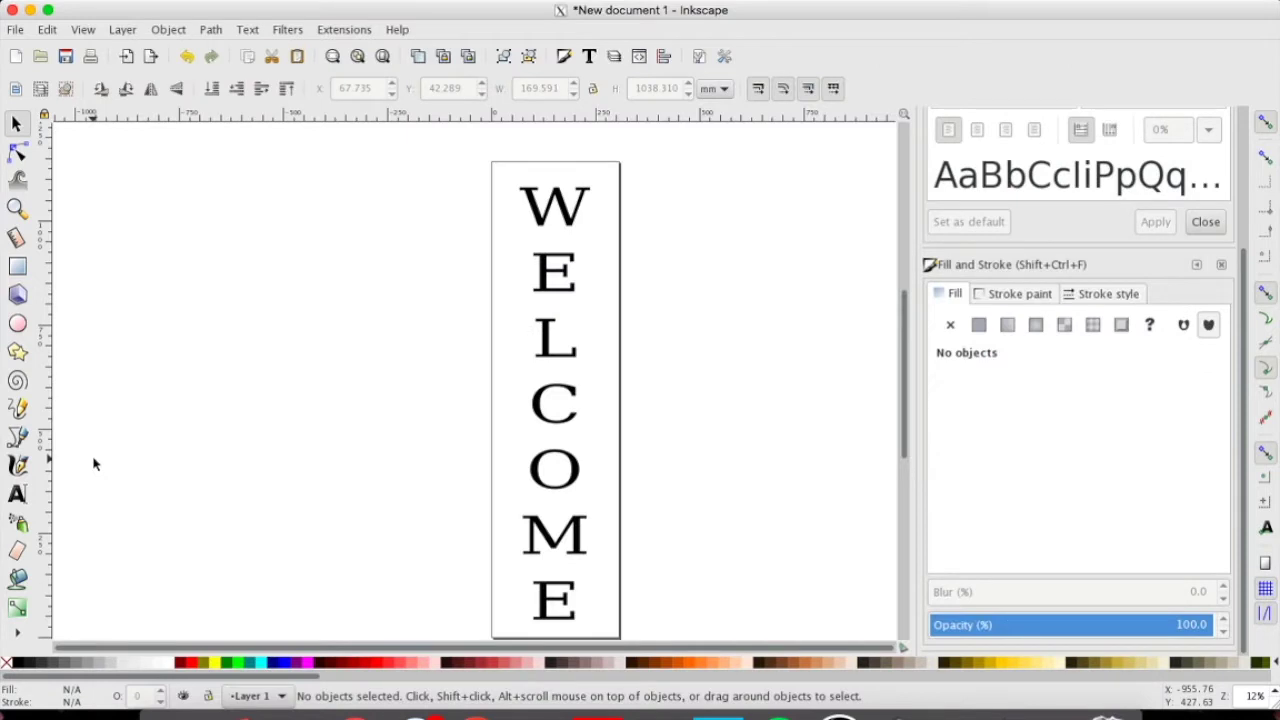
Paste the leaf picture onto the canvas and enlarge it.
right_click(94, 463)
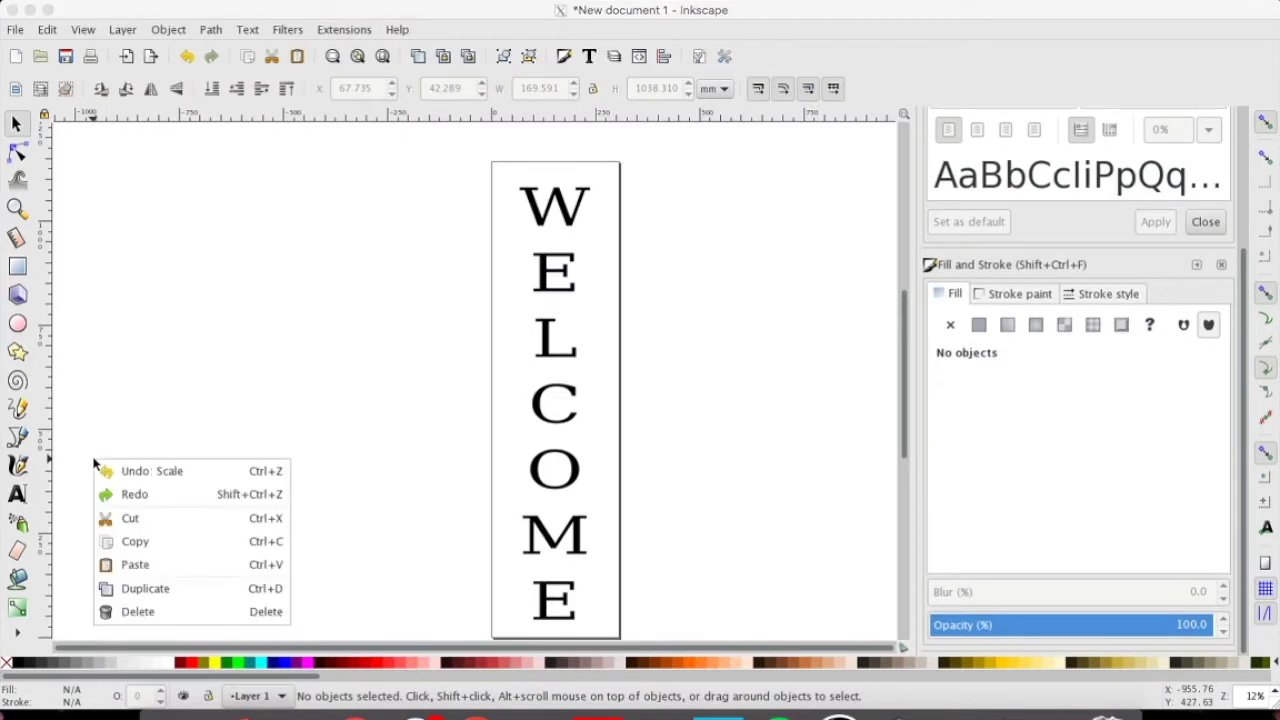
click(140, 564)
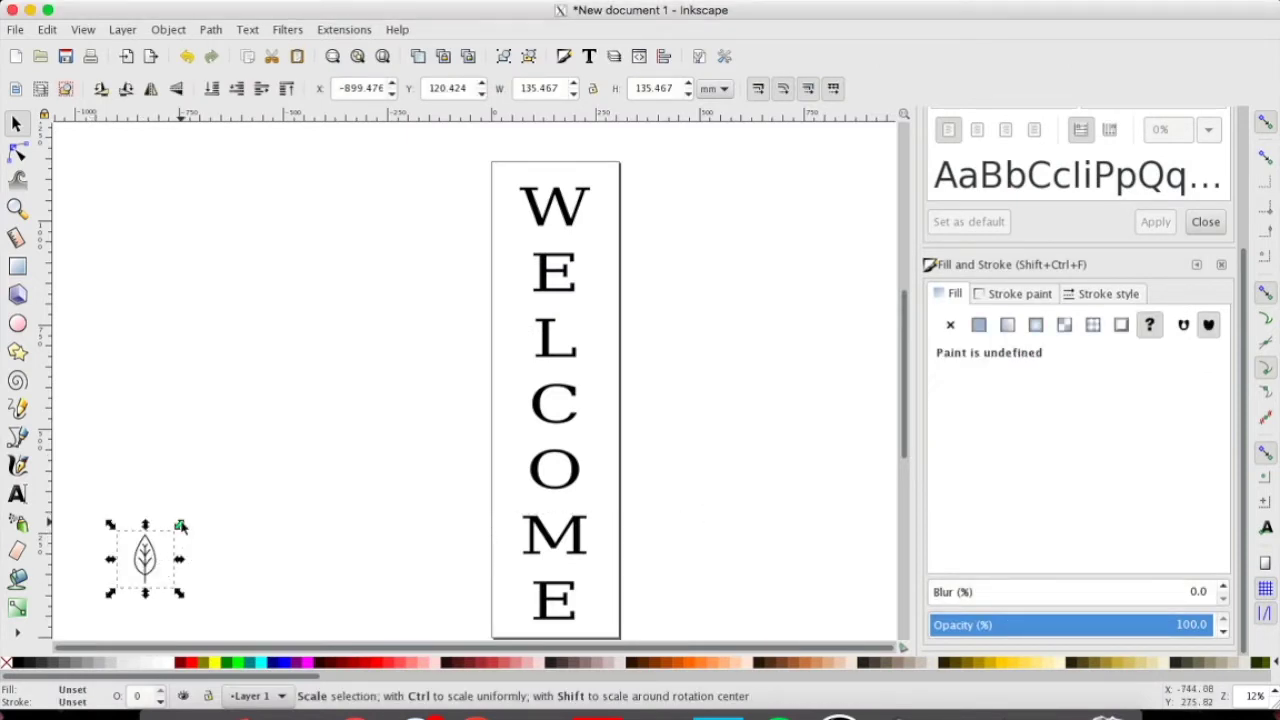
drag(180, 525, 311, 337)
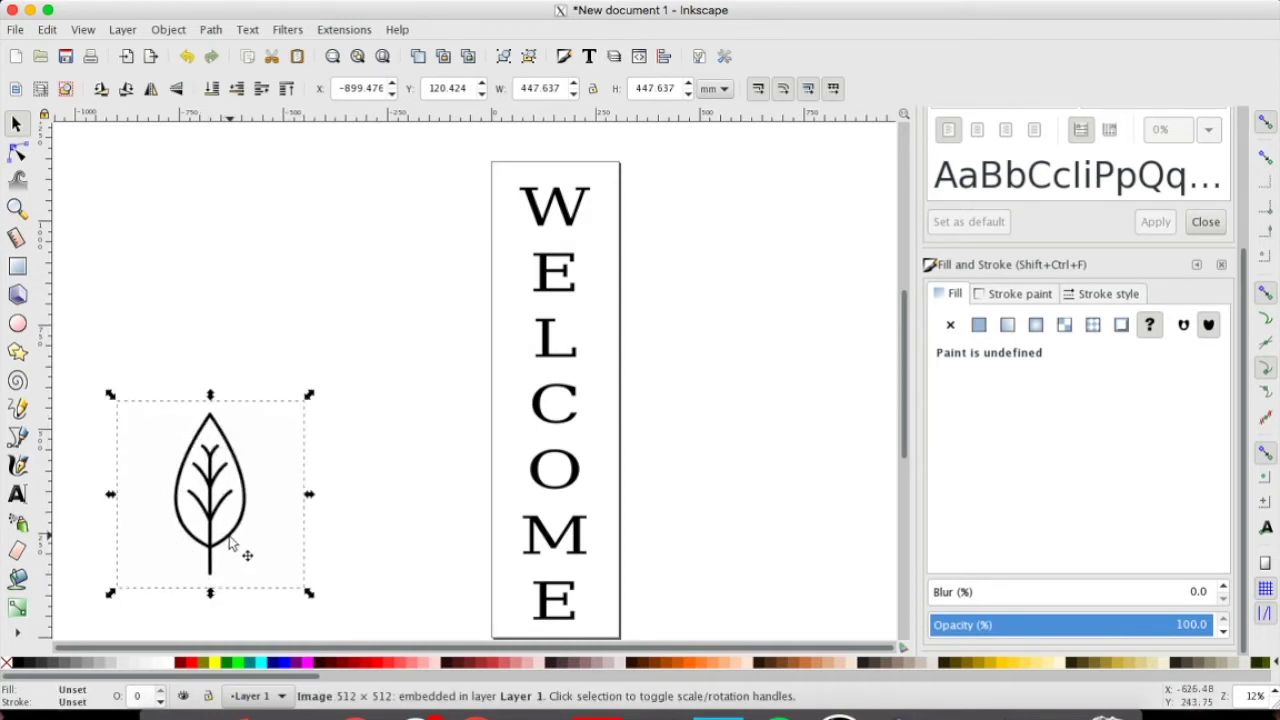
Trace the leaf bitmap into a vector path using a brightness cutoff.
click(212, 30)
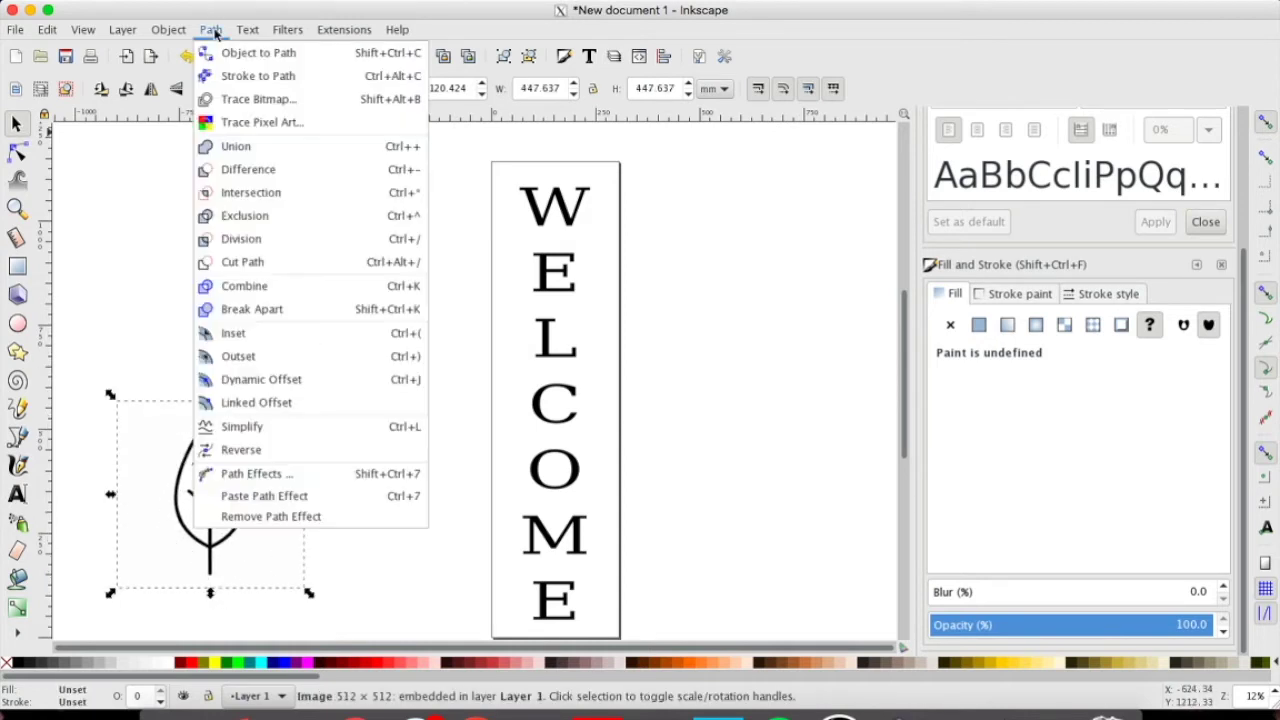
click(229, 100)
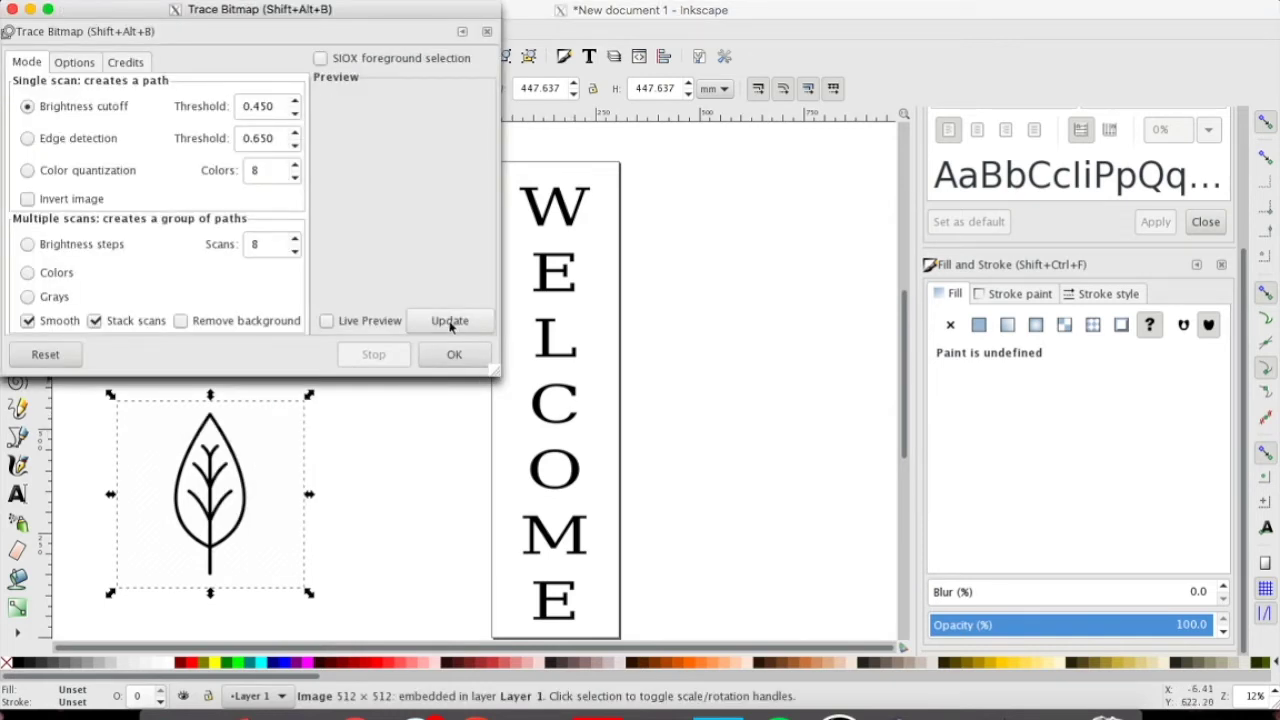
click(448, 321)
click(454, 356)
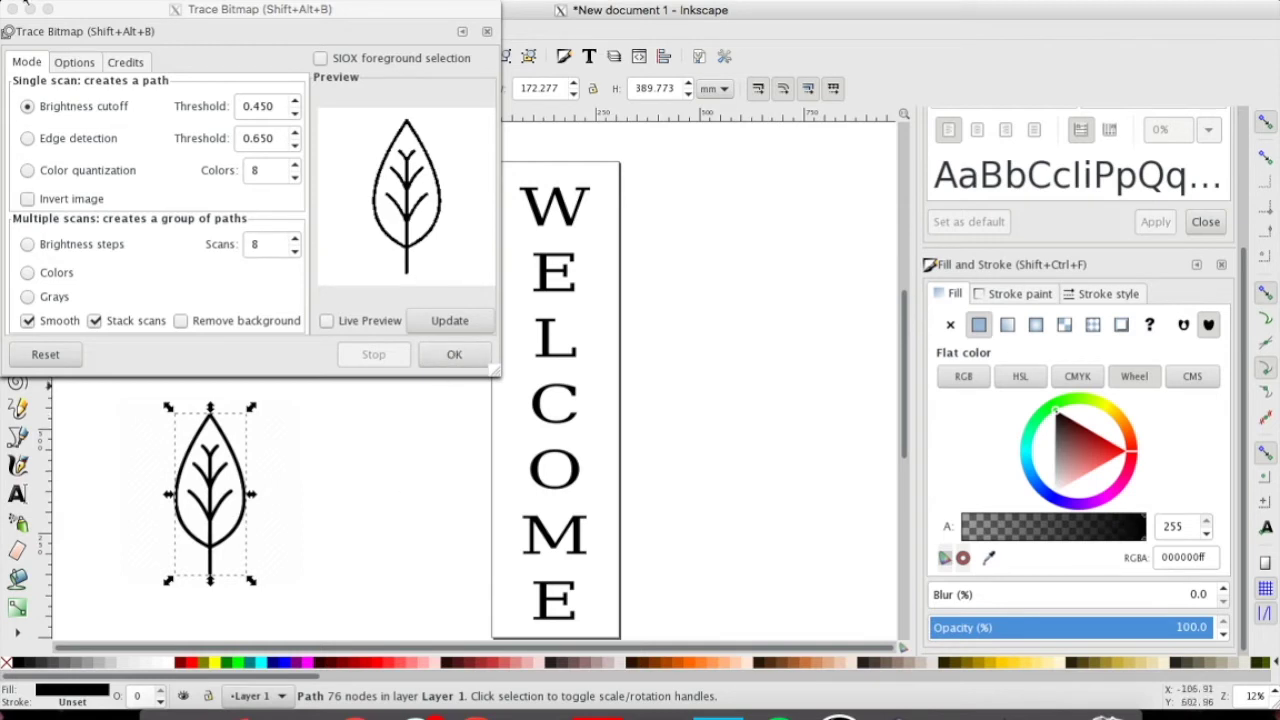
click(12, 8)
Separate the traced vector leaf from the bitmap and move it nearer the WELCOME panel.
mouse_move(210, 485)
mouse_down()
mouse_move(386, 487)
mouse_move(332, 480)
mouse_up()
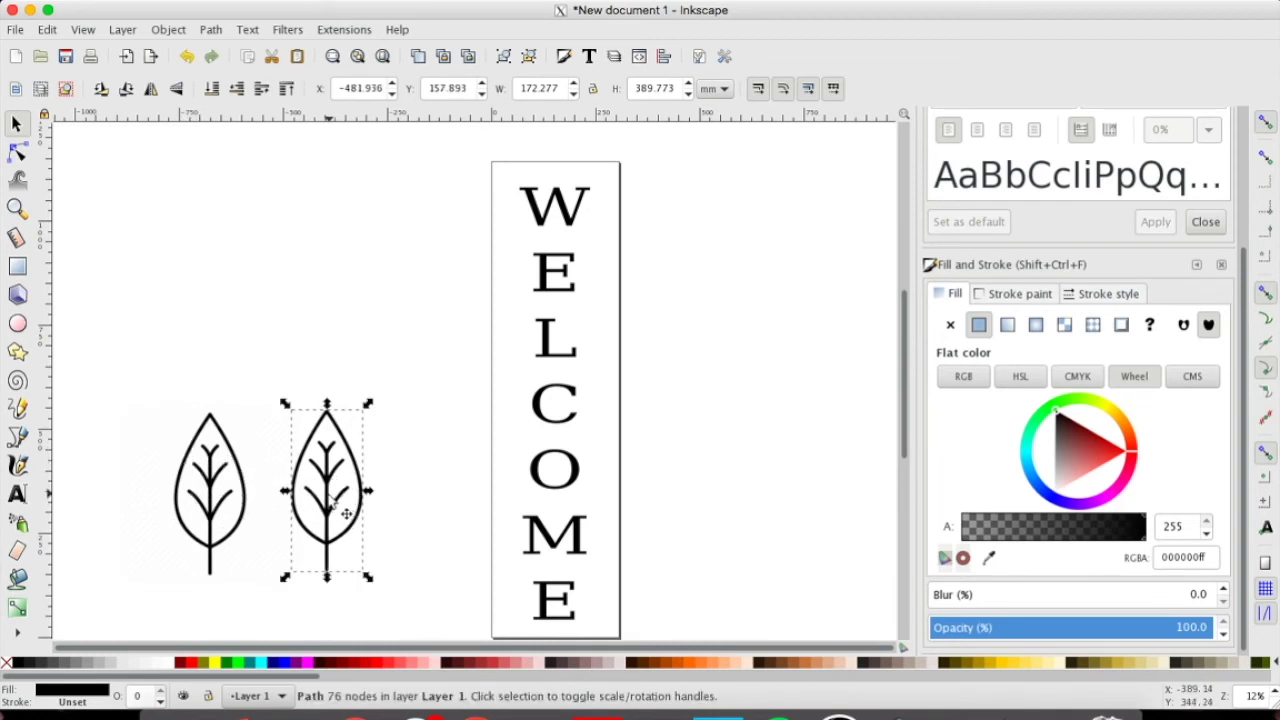
click(220, 490)
drag(220, 490, 150, 426)
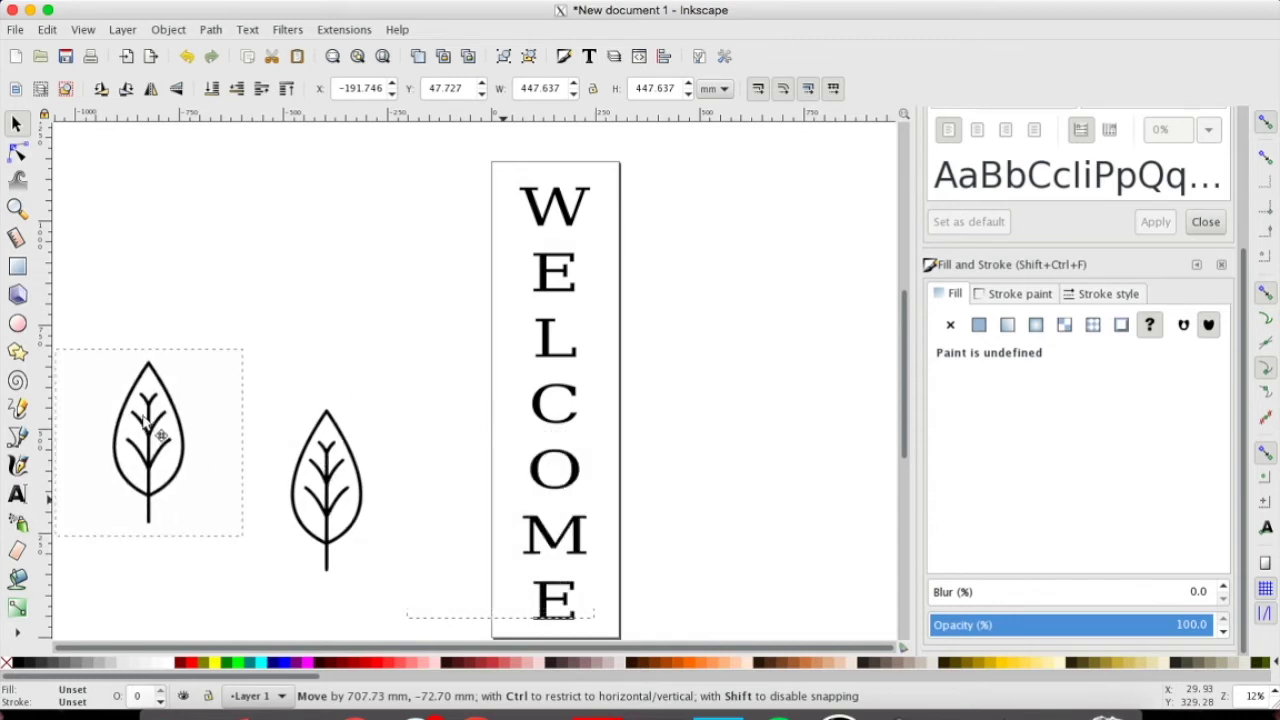
click(336, 486)
mouse_move(336, 486)
mouse_down()
mouse_move(592, 512)
mouse_move(440, 430)
mouse_move(385, 436)
mouse_up()
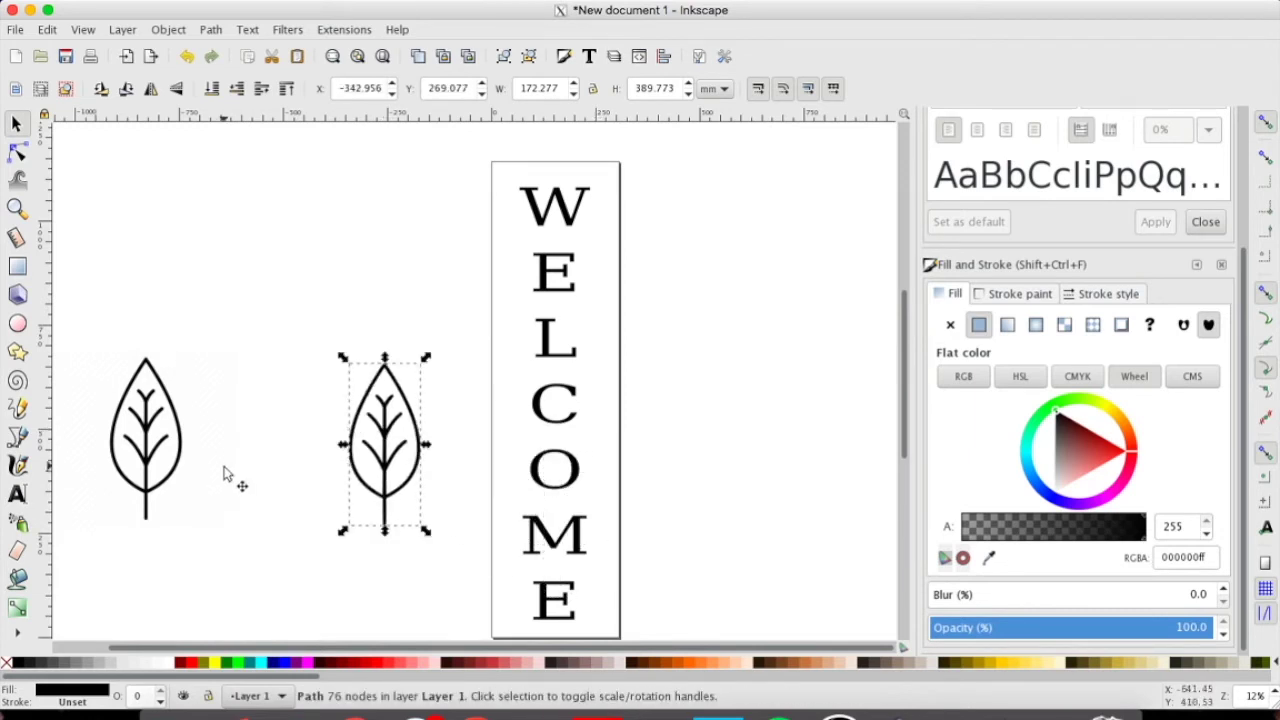
Delete the bitmap leaf image and reselect the vector leaf.
click(163, 444)
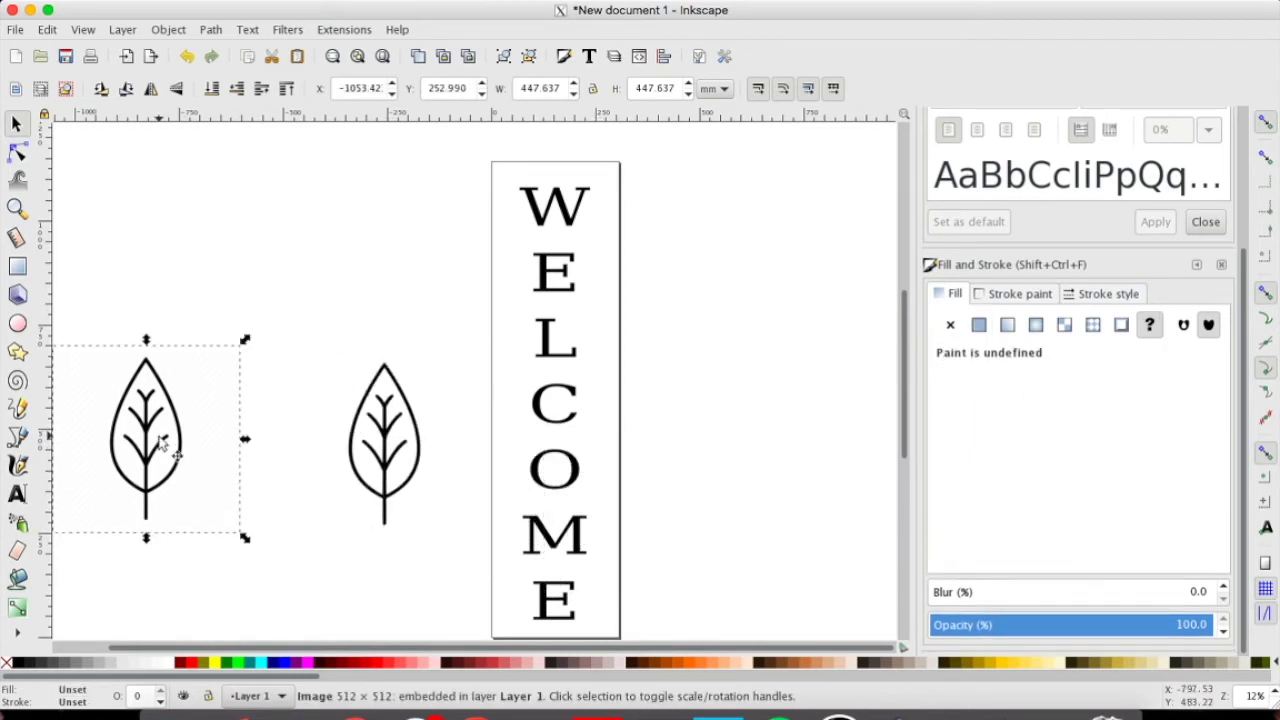
key(Delete)
click(372, 459)
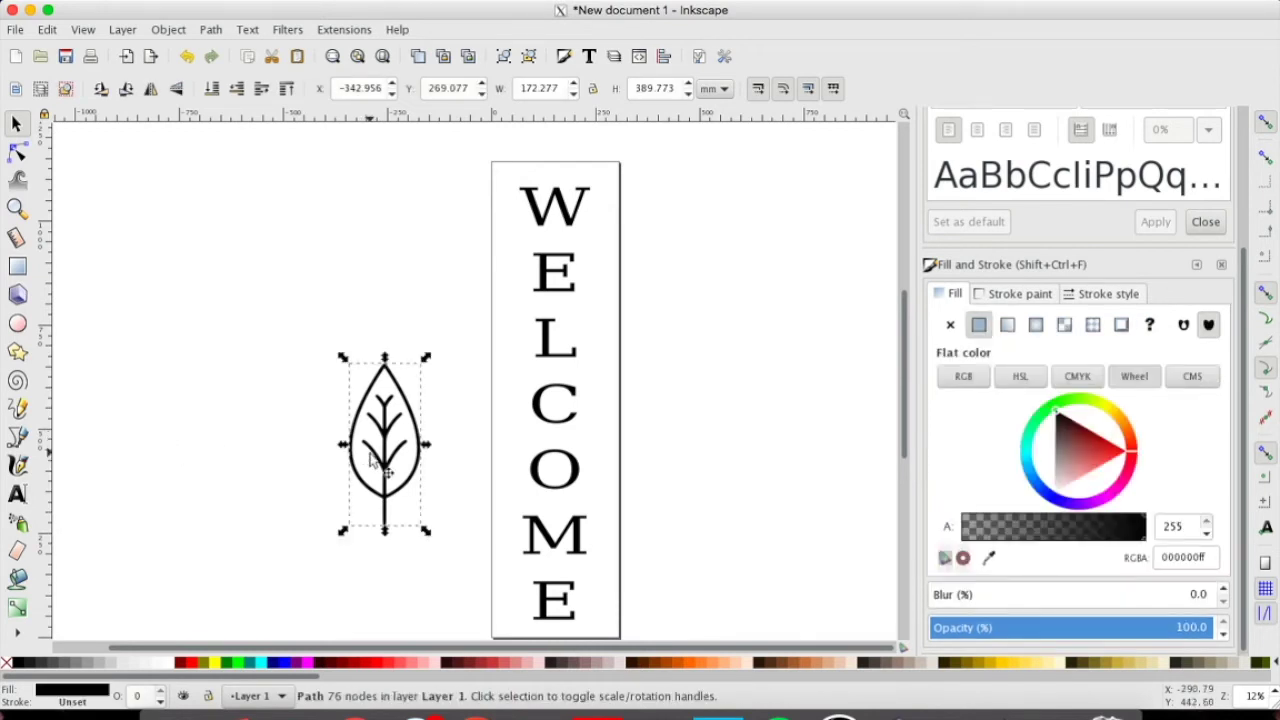
key(plus)
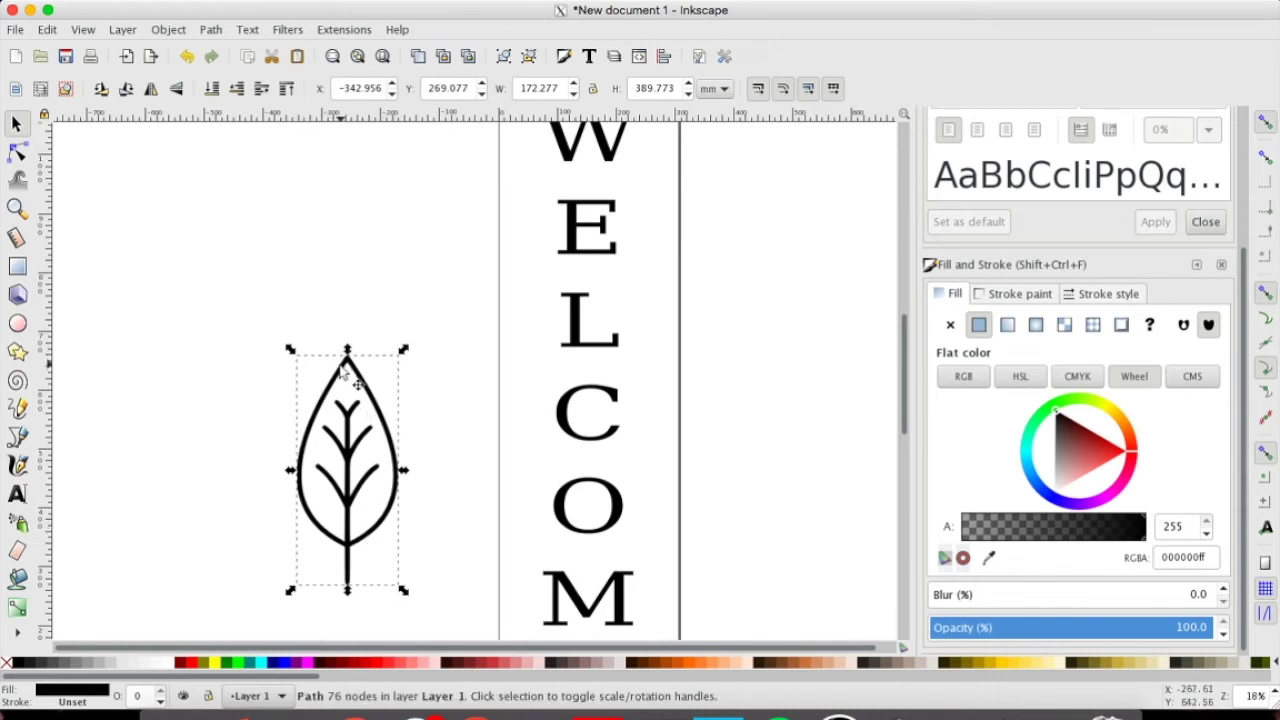
Duplicate the traced leaf and move the copy to the left of the original.
click(333, 532)
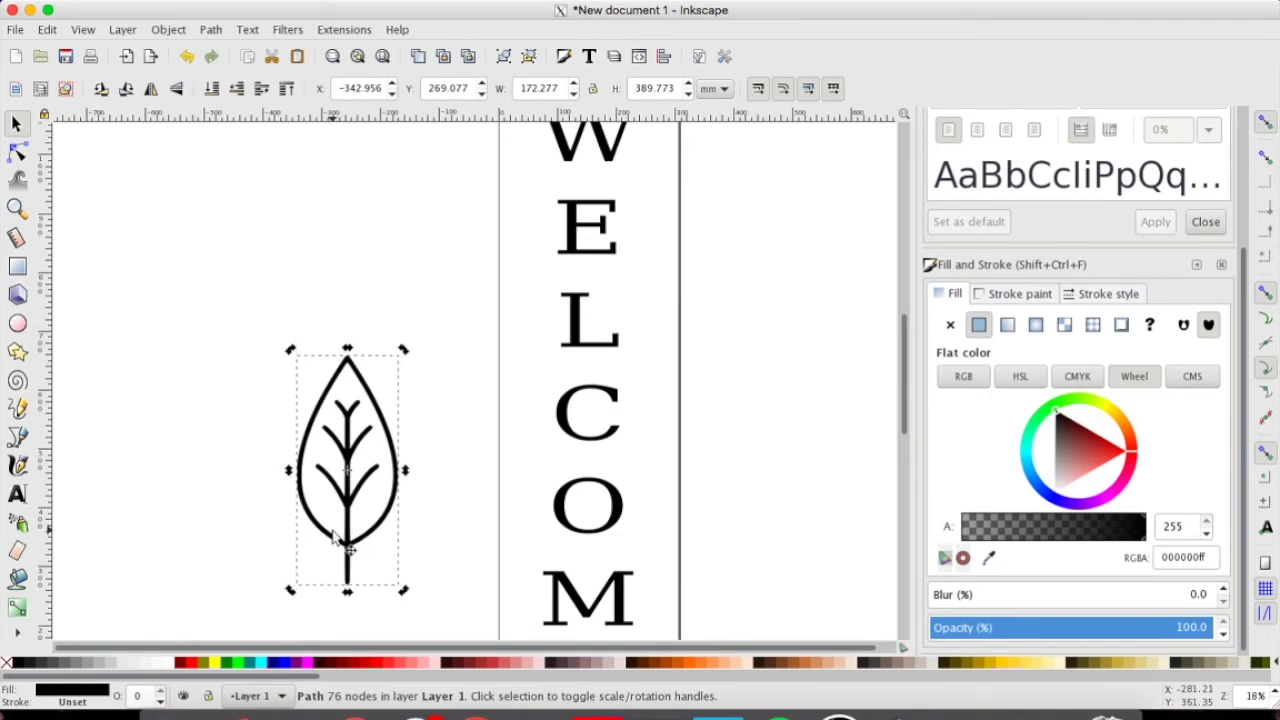
key(v)
key(ctrl+z)
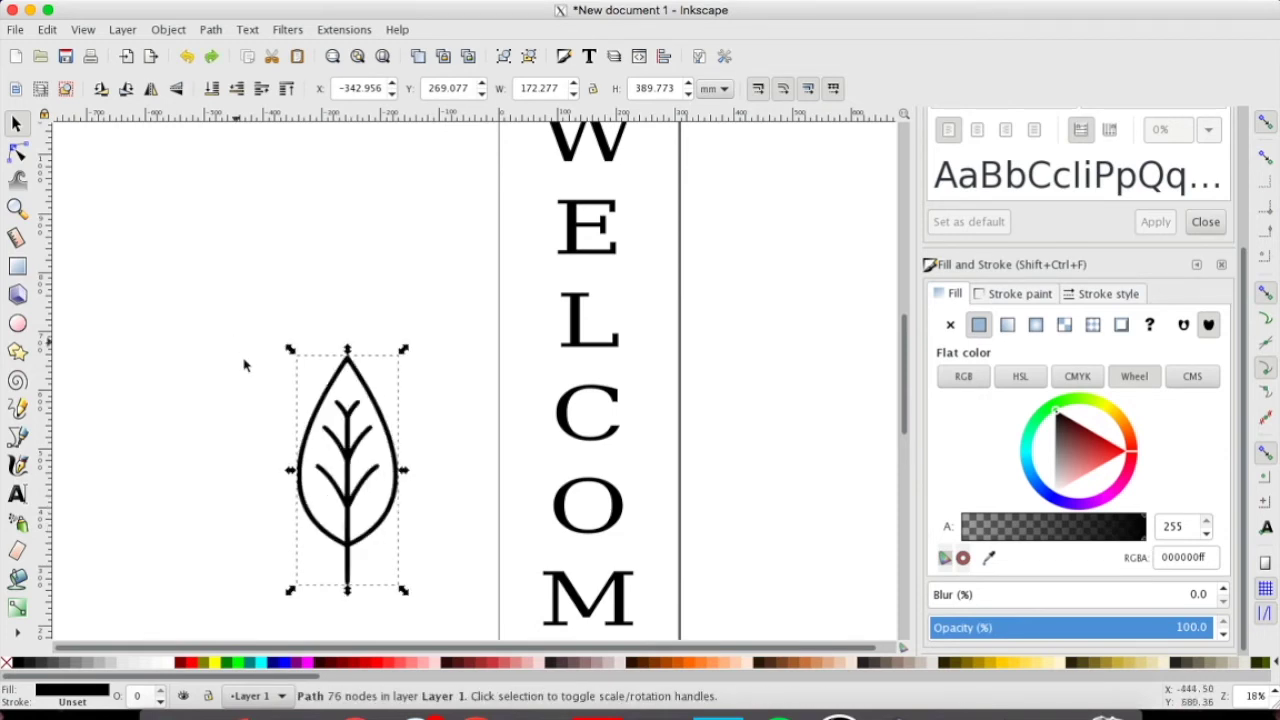
right_click(340, 455)
click(403, 163)
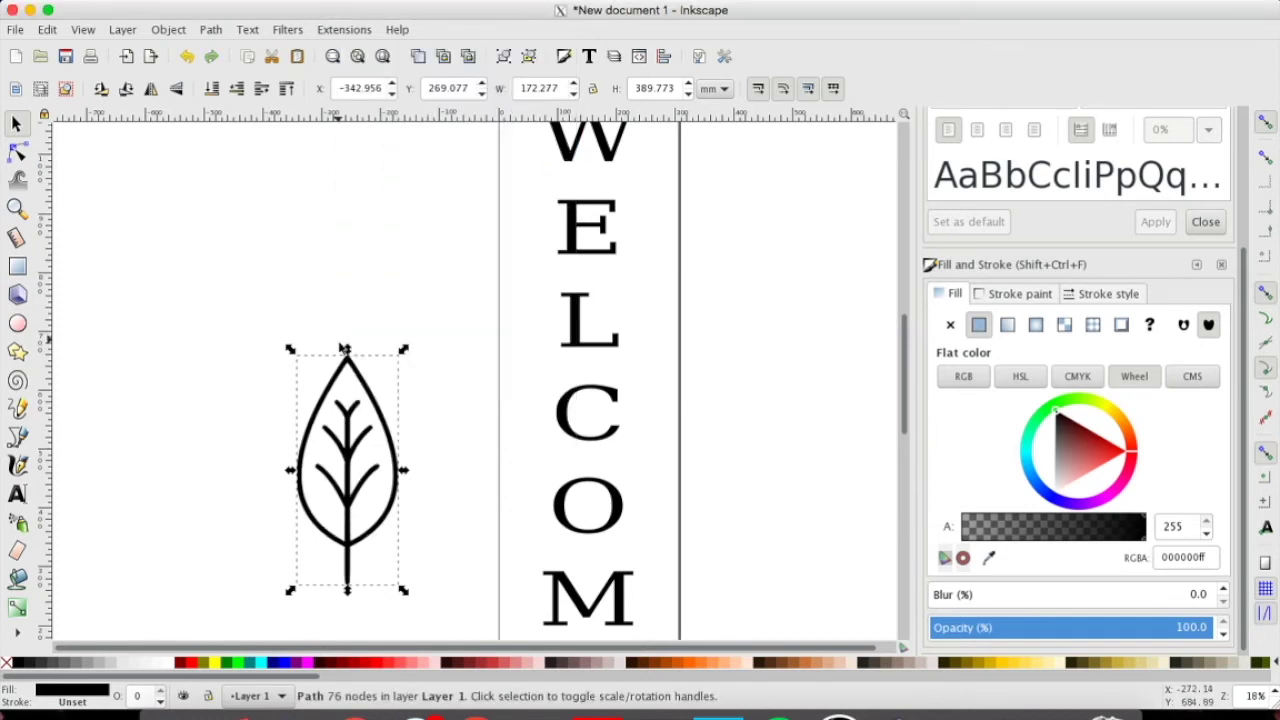
drag(349, 455, 192, 443)
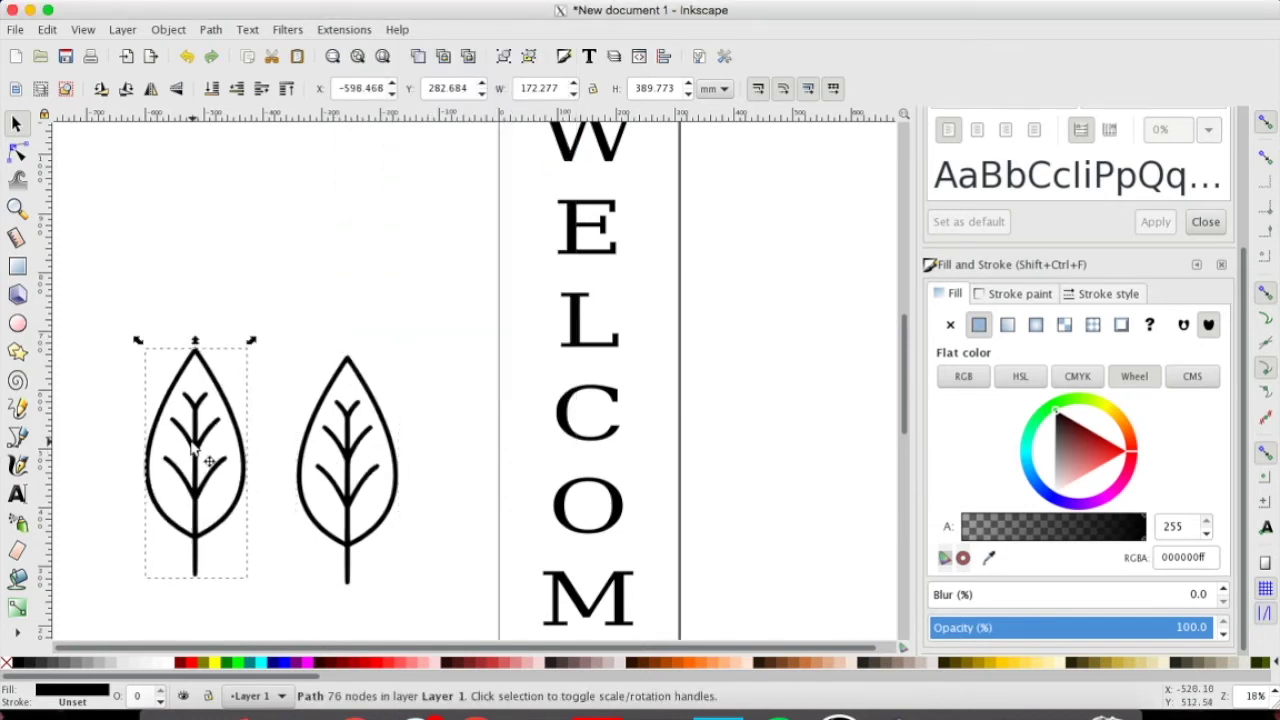
Break apart the left leaf copy, delete its vein piece, and select the black silhouette.
click(211, 30)
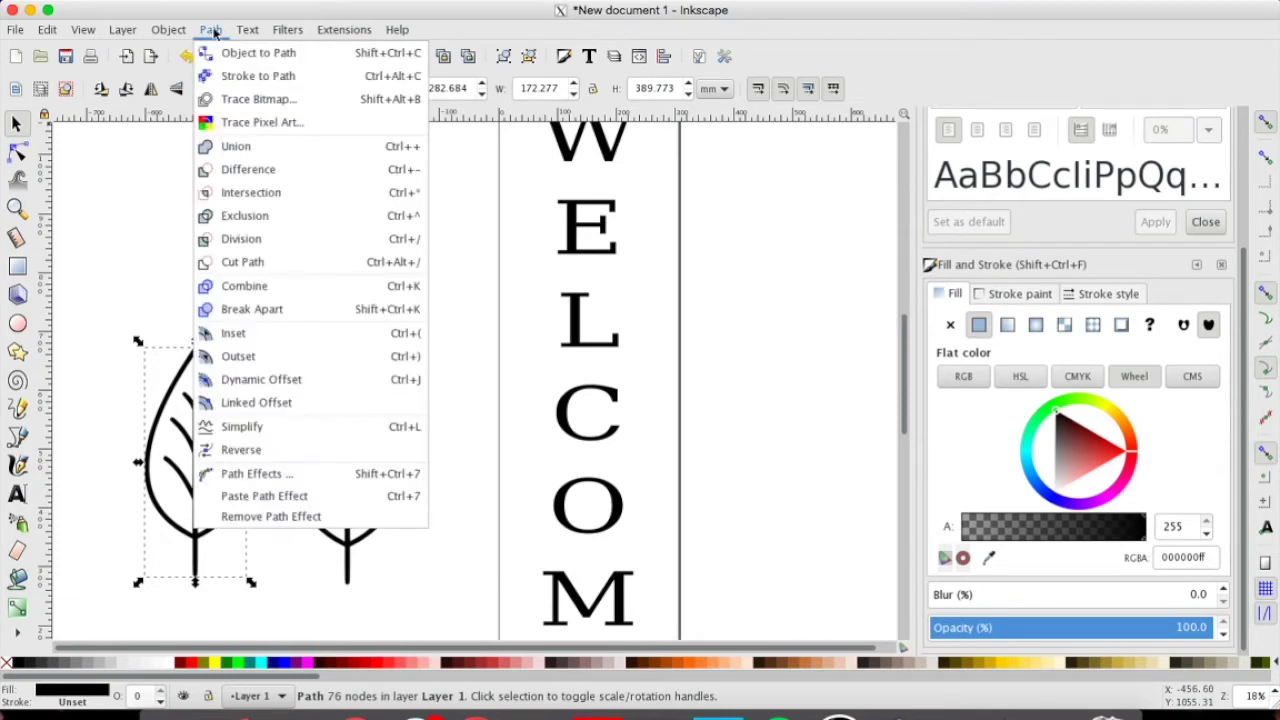
click(240, 311)
click(205, 282)
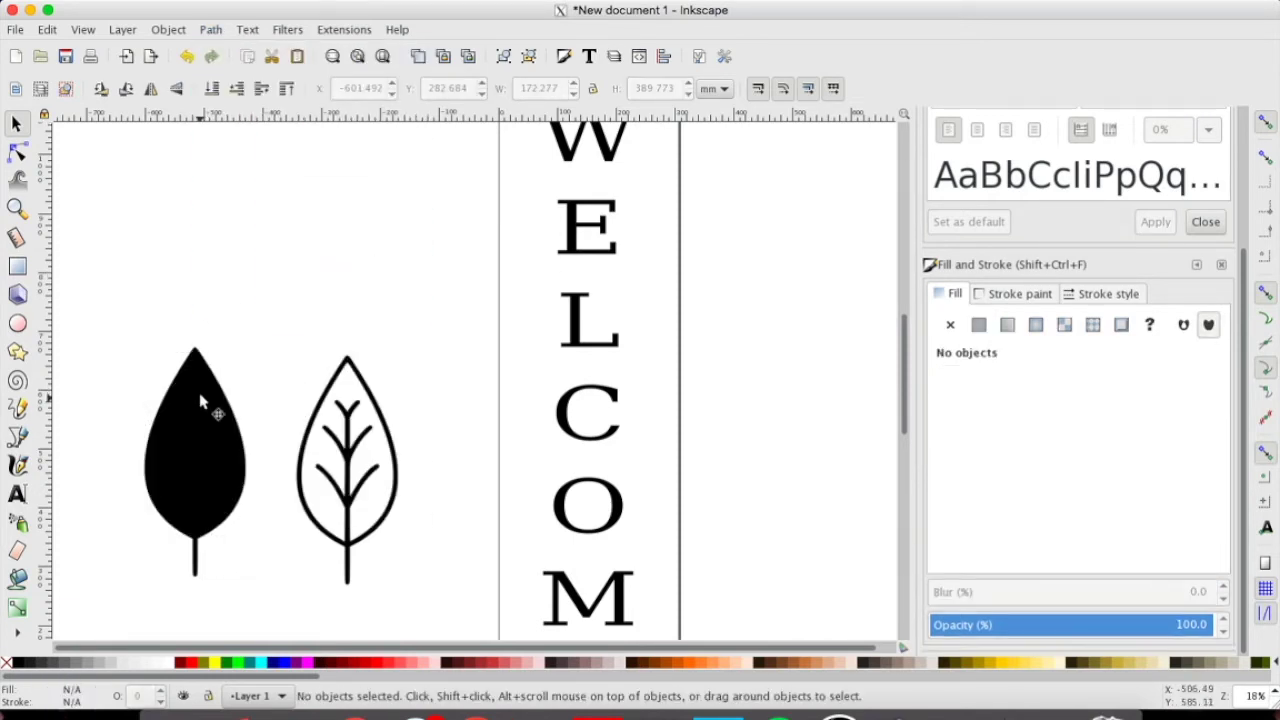
drag(206, 366, 285, 268)
key(Delete)
mouse_move(183, 438)
mouse_down()
mouse_move(211, 333)
mouse_move(214, 434)
mouse_move(185, 440)
mouse_up()
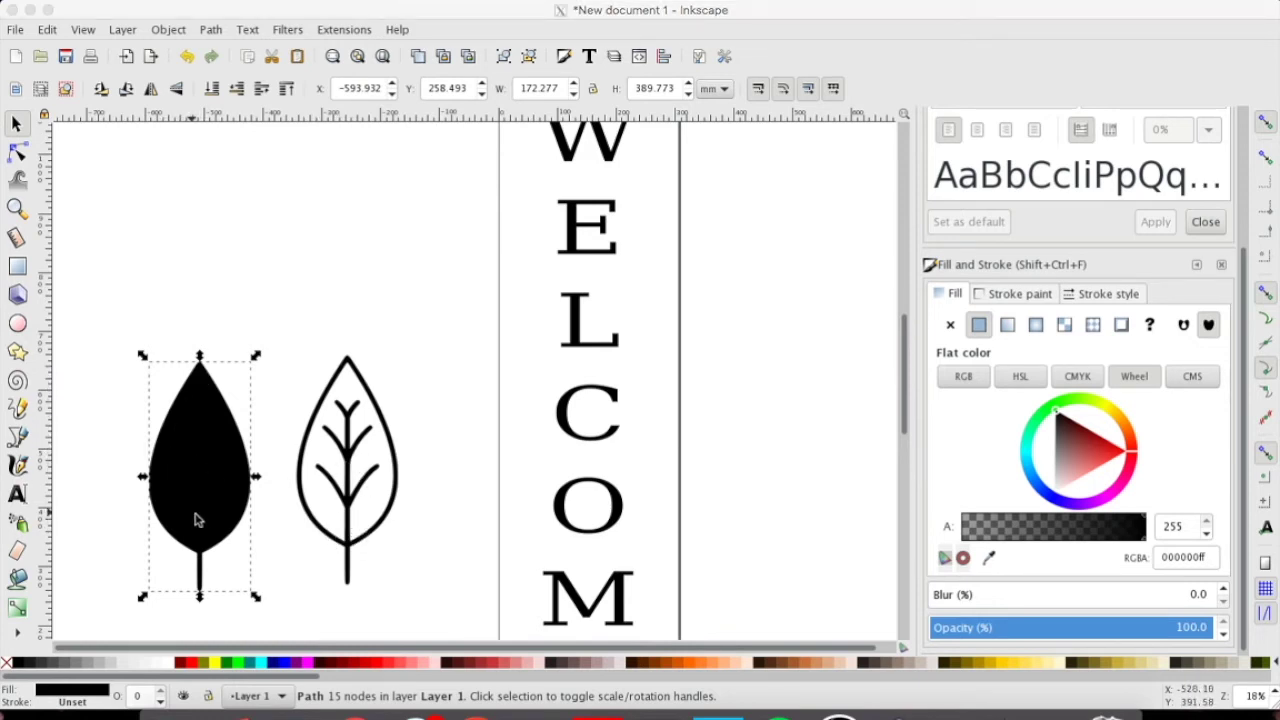
Give the leaf silhouette no fill and a flat black stroke.
click(163, 35)
click(167, 30)
click(197, 103)
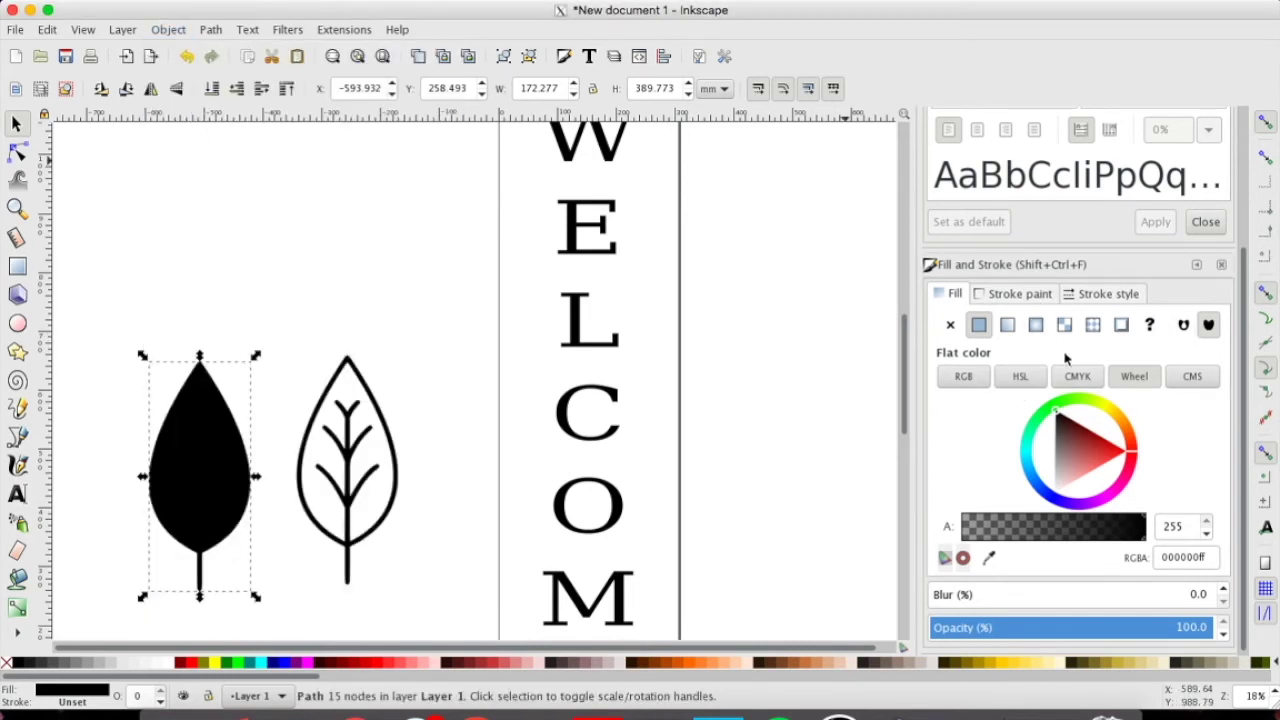
click(950, 326)
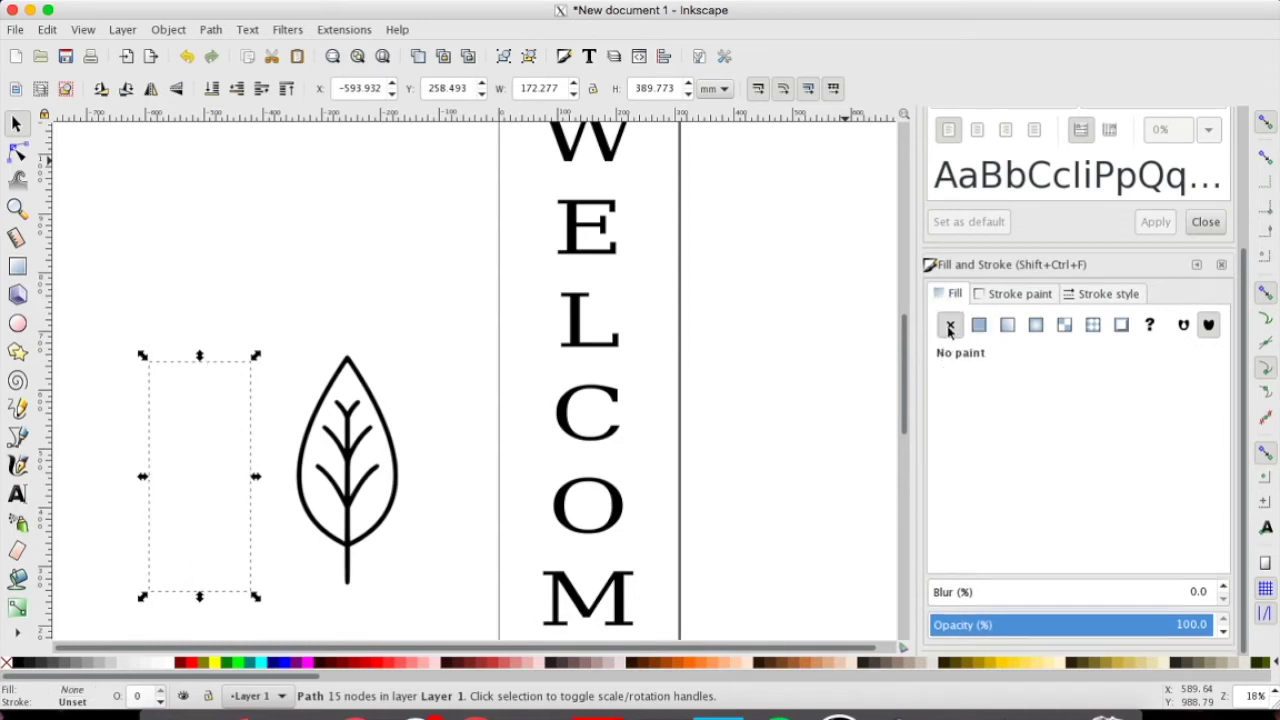
click(1012, 294)
click(979, 325)
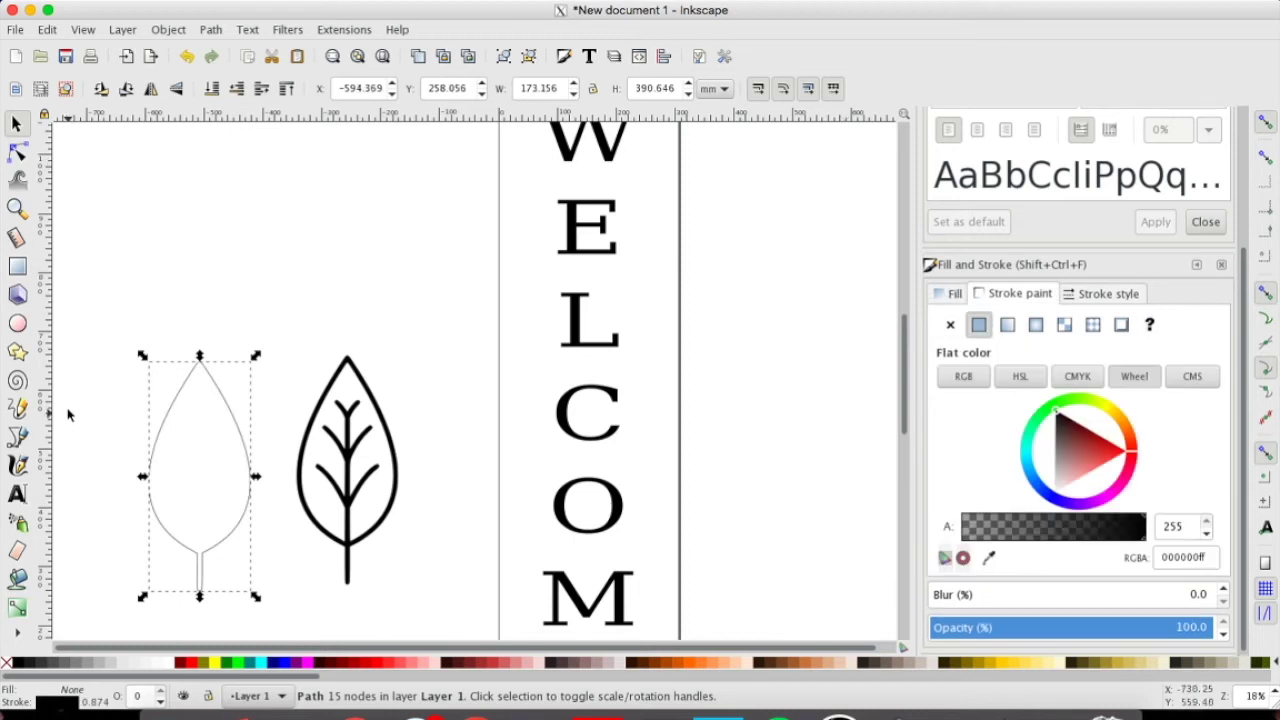
Enlarge the leaf outline slightly and move it over the veined leaf.
click(158, 444)
click(157, 441)
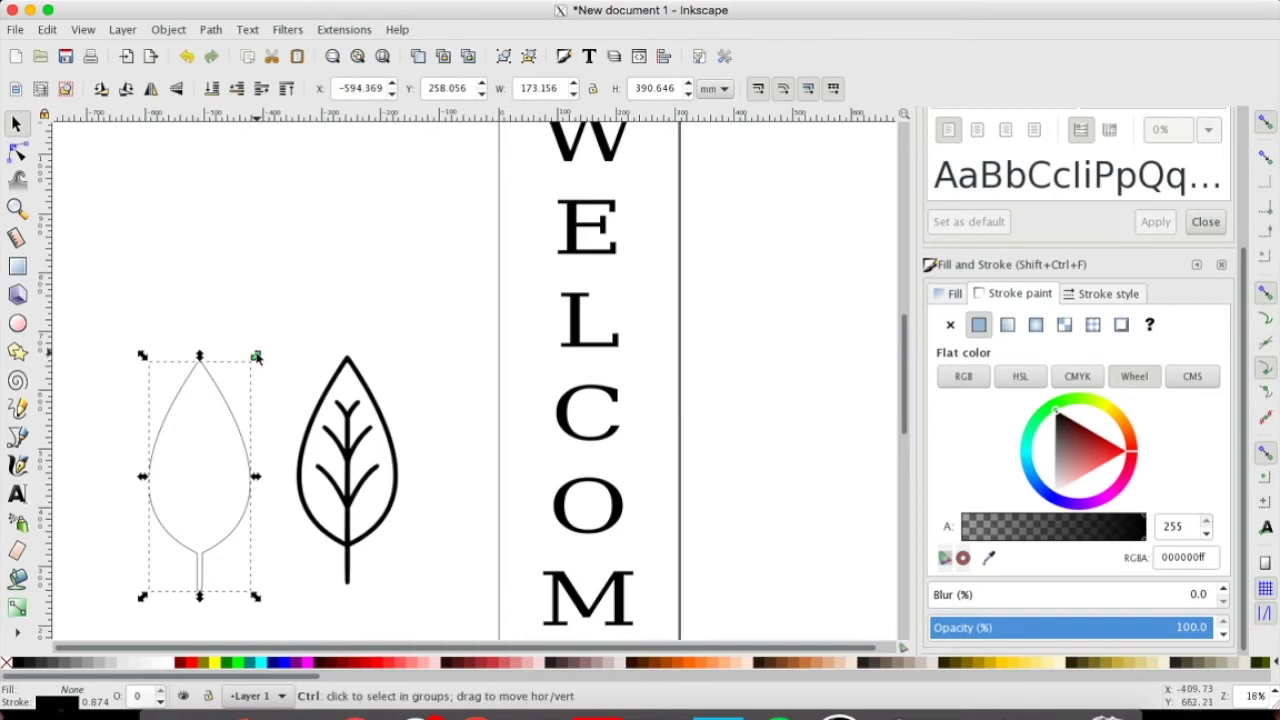
mouse_move(262, 352)
mouse_down()
mouse_move(280, 329)
mouse_move(267, 331)
mouse_up()
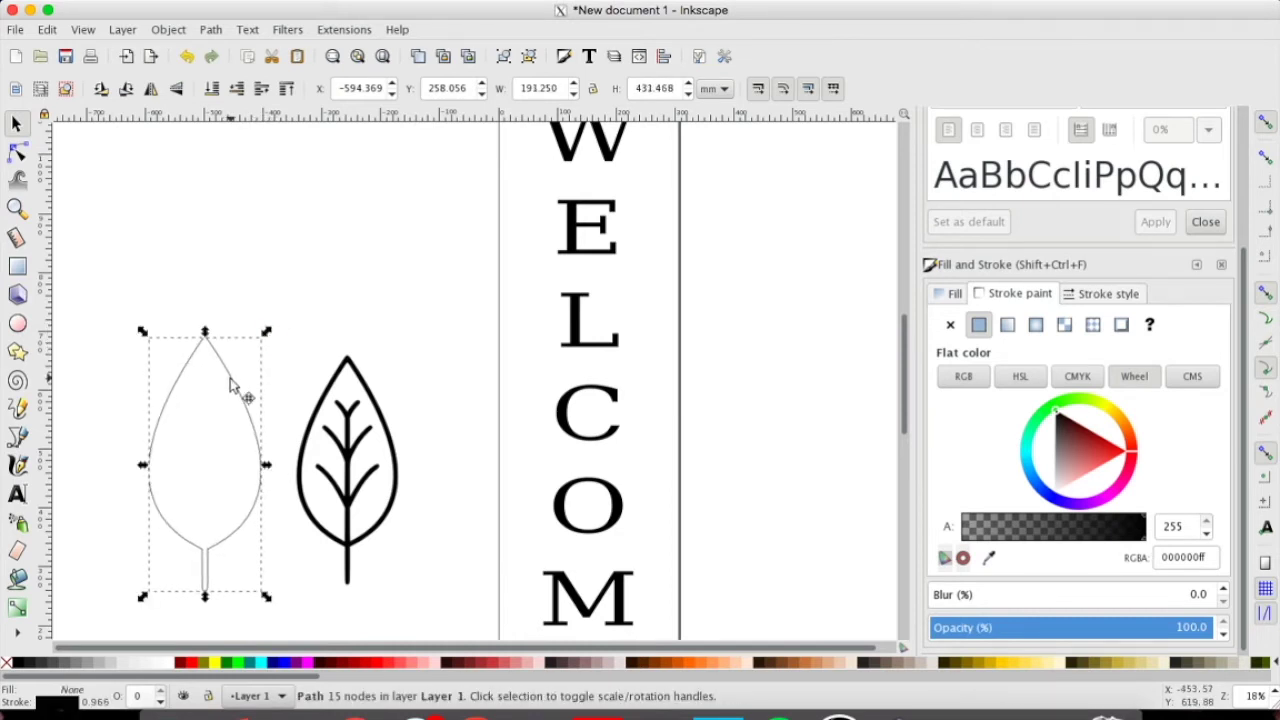
drag(245, 389, 376, 374)
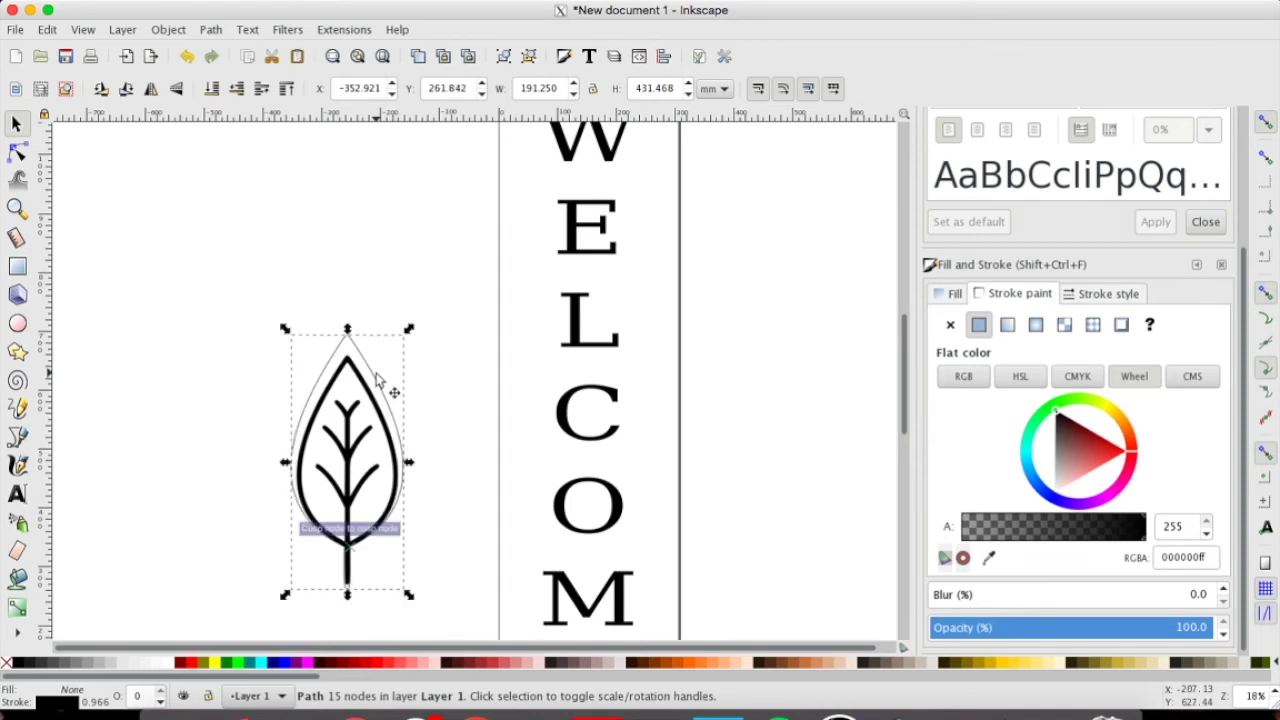
click(168, 29)
mouse_move(215, 30)
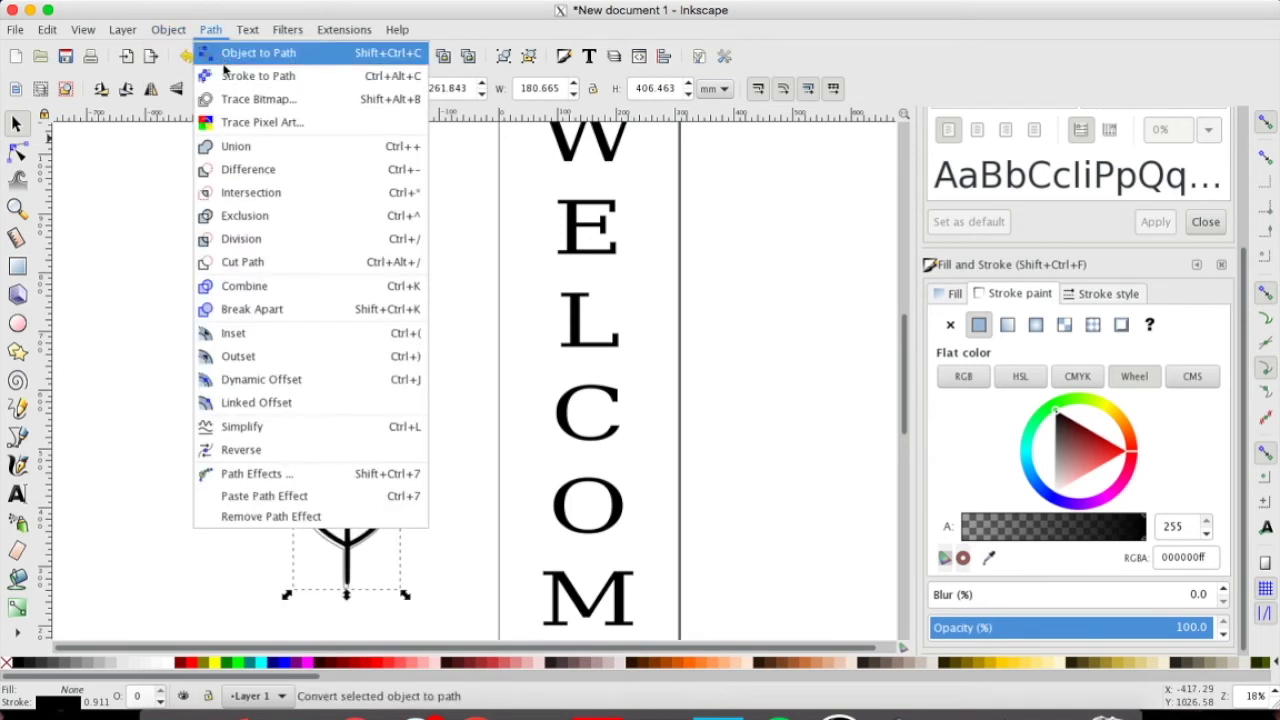
Dynamic-offset the leaf outline outward, then enlarge the veined leaf to about 176 × 399 mm.
click(276, 386)
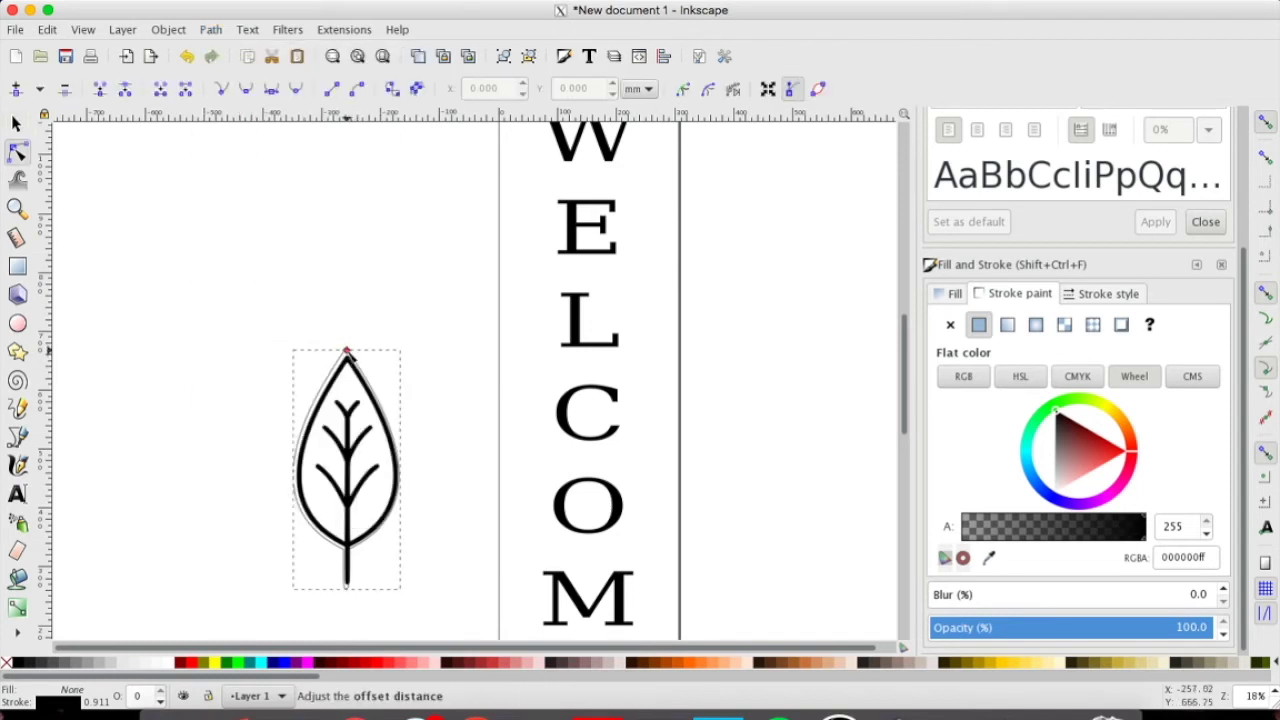
drag(347, 353, 349, 347)
click(15, 123)
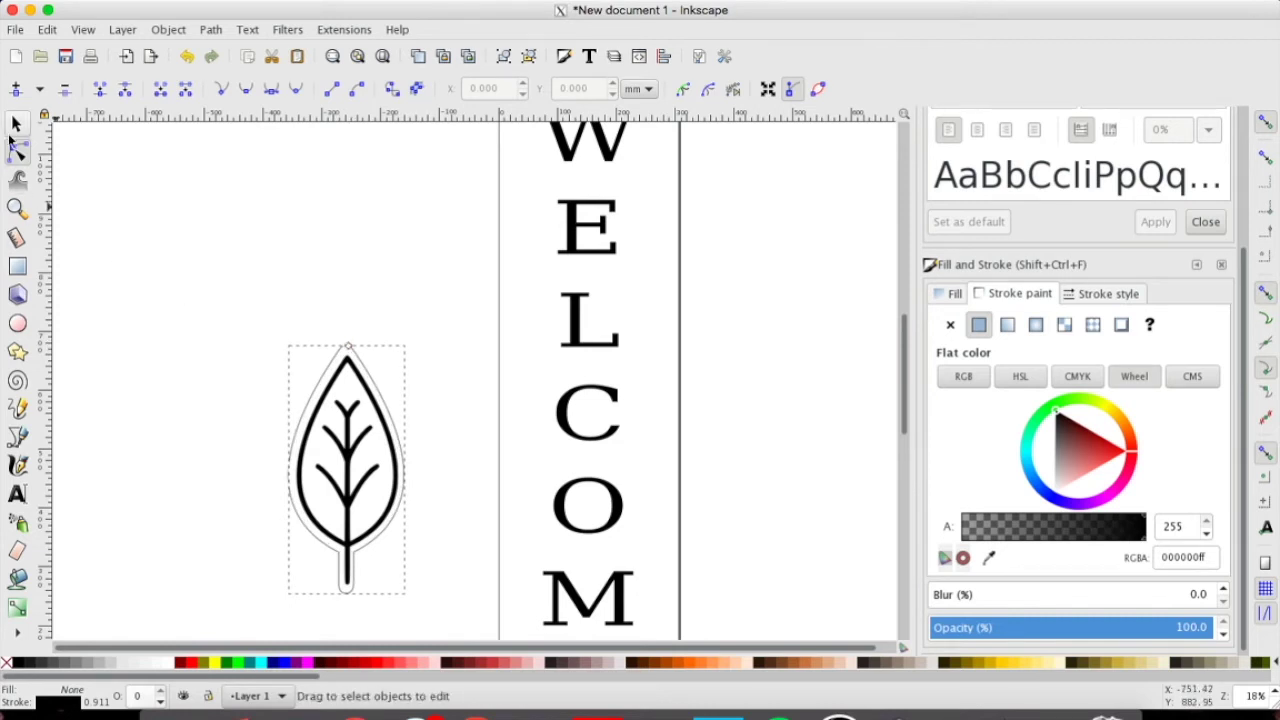
click(374, 551)
click(362, 538)
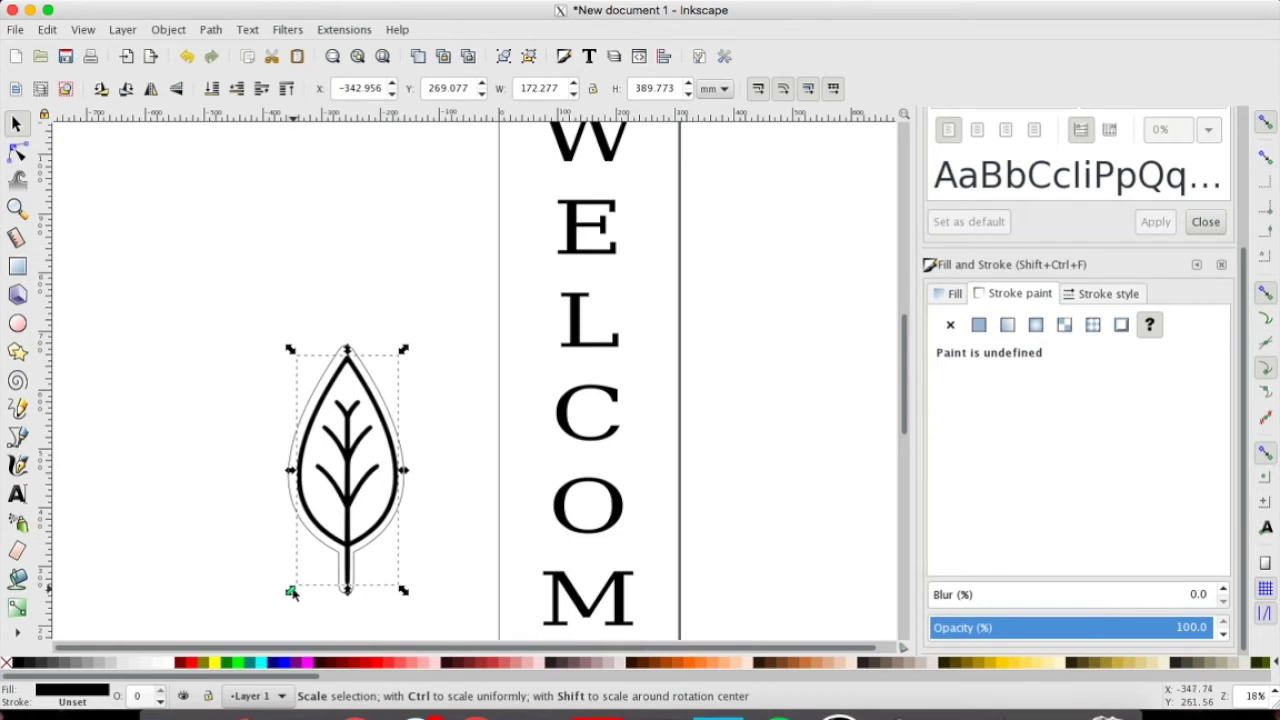
drag(290, 592, 283, 598)
click(229, 514)
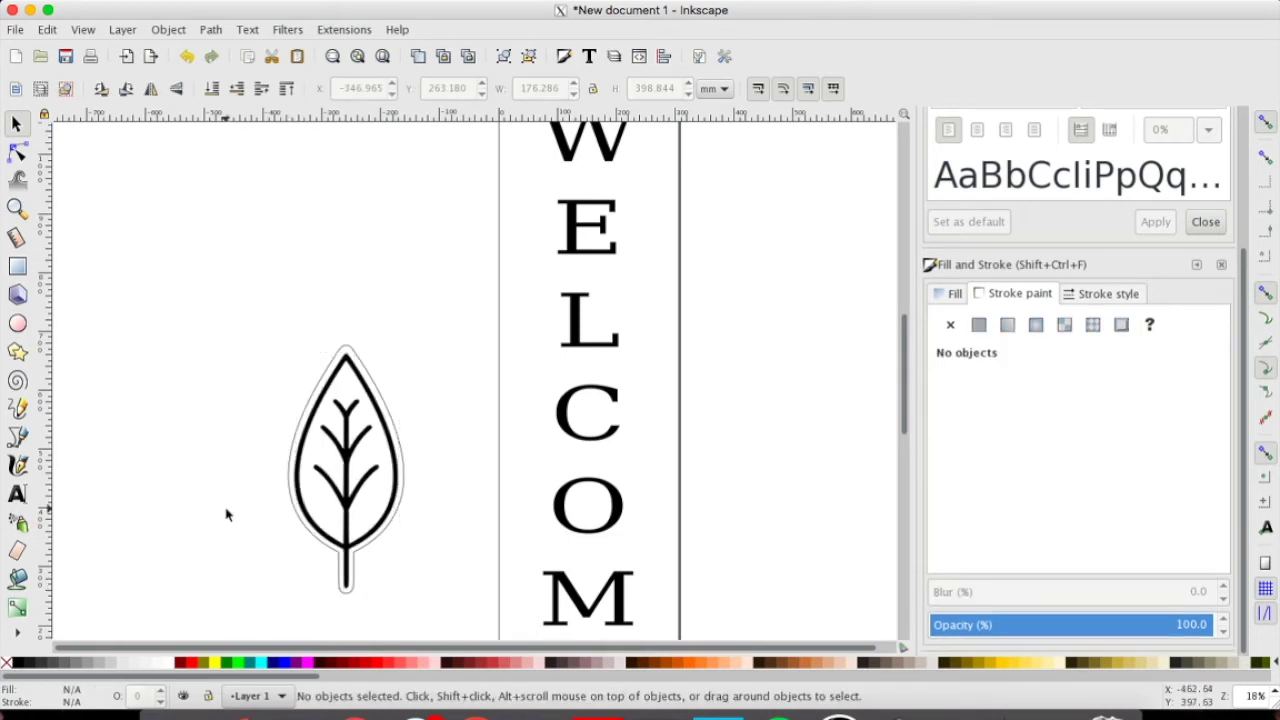
Set the offset leaf outline's stroke width to 0.001 in.
click(294, 520)
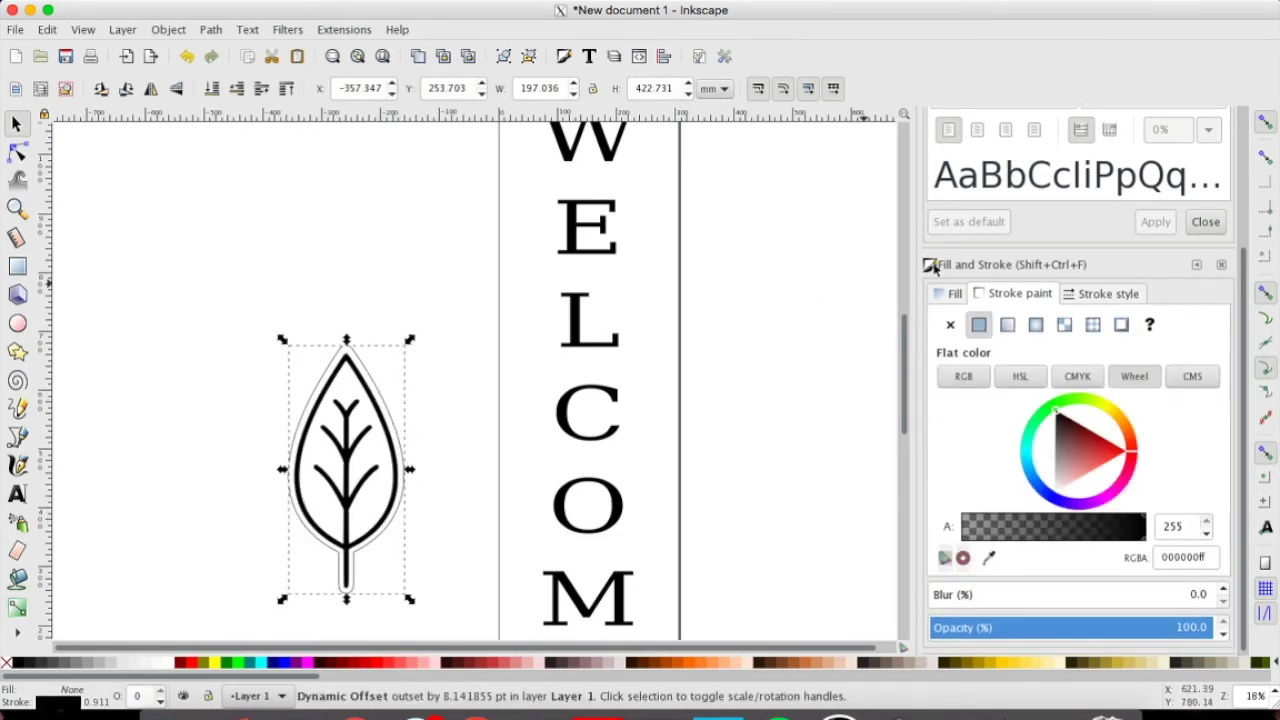
click(1100, 294)
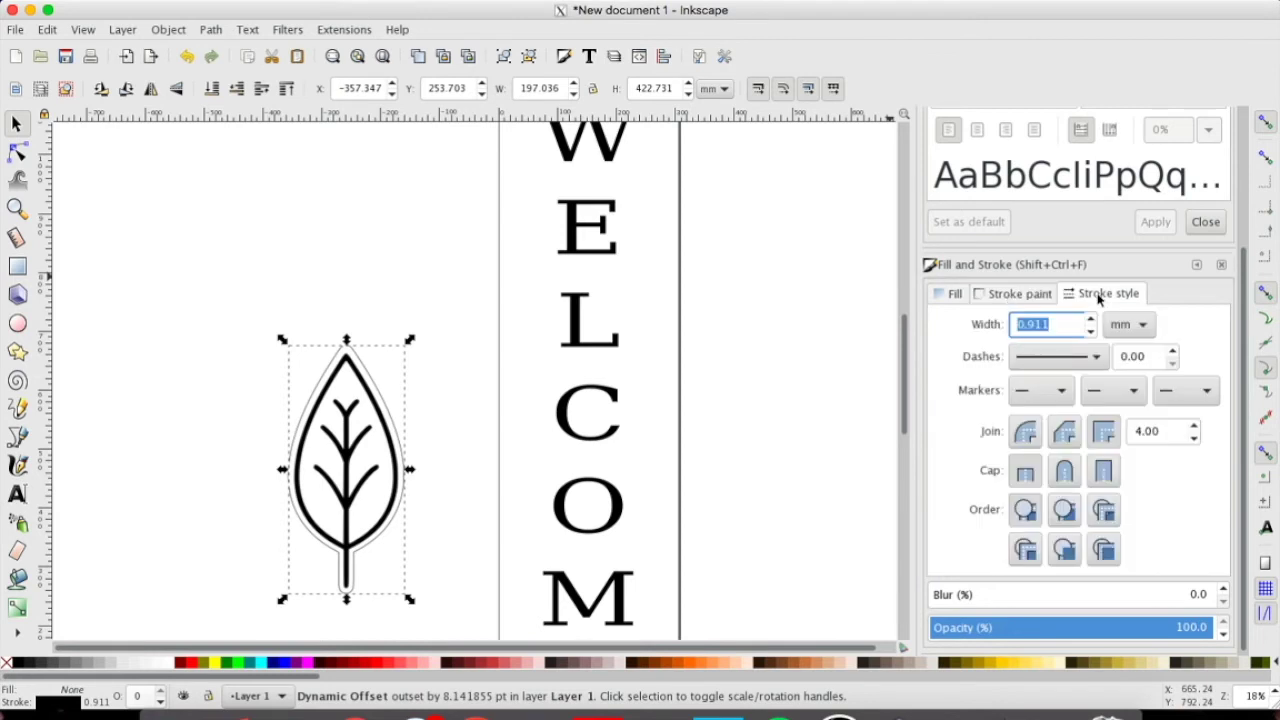
click(1142, 325)
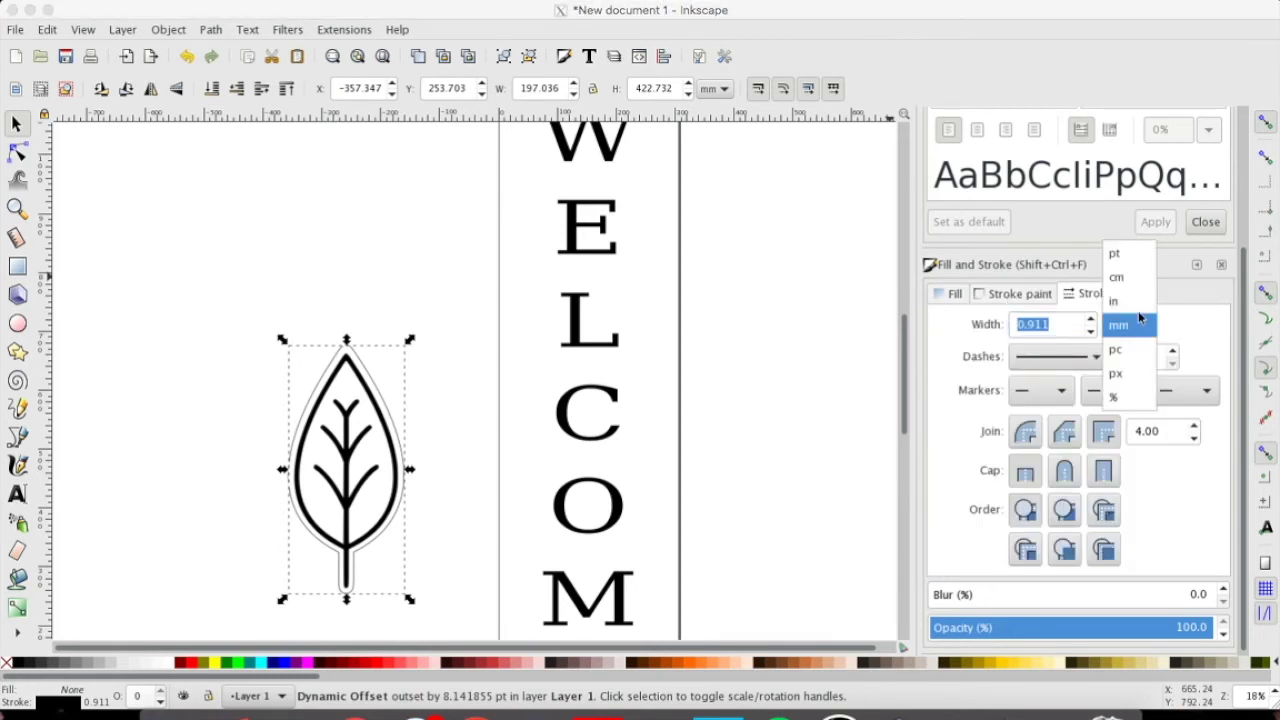
click(1135, 301)
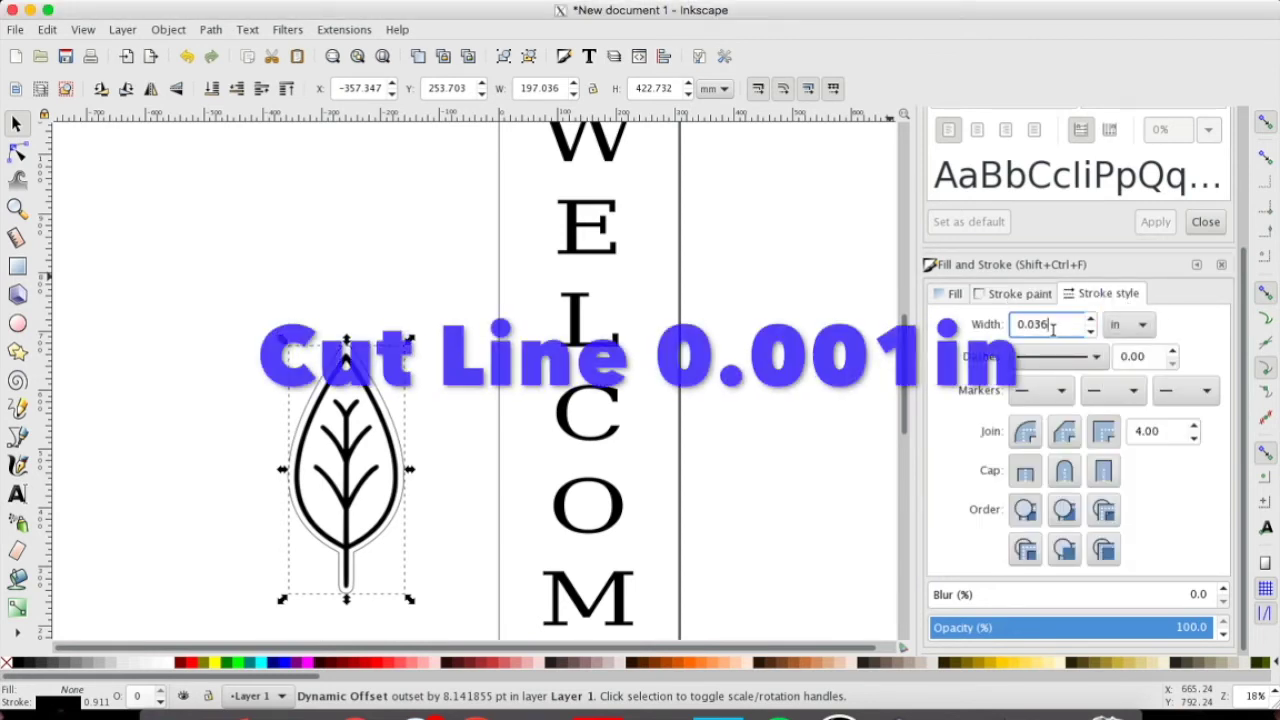
key(BackSpace)
key(BackSpace)
text(0)
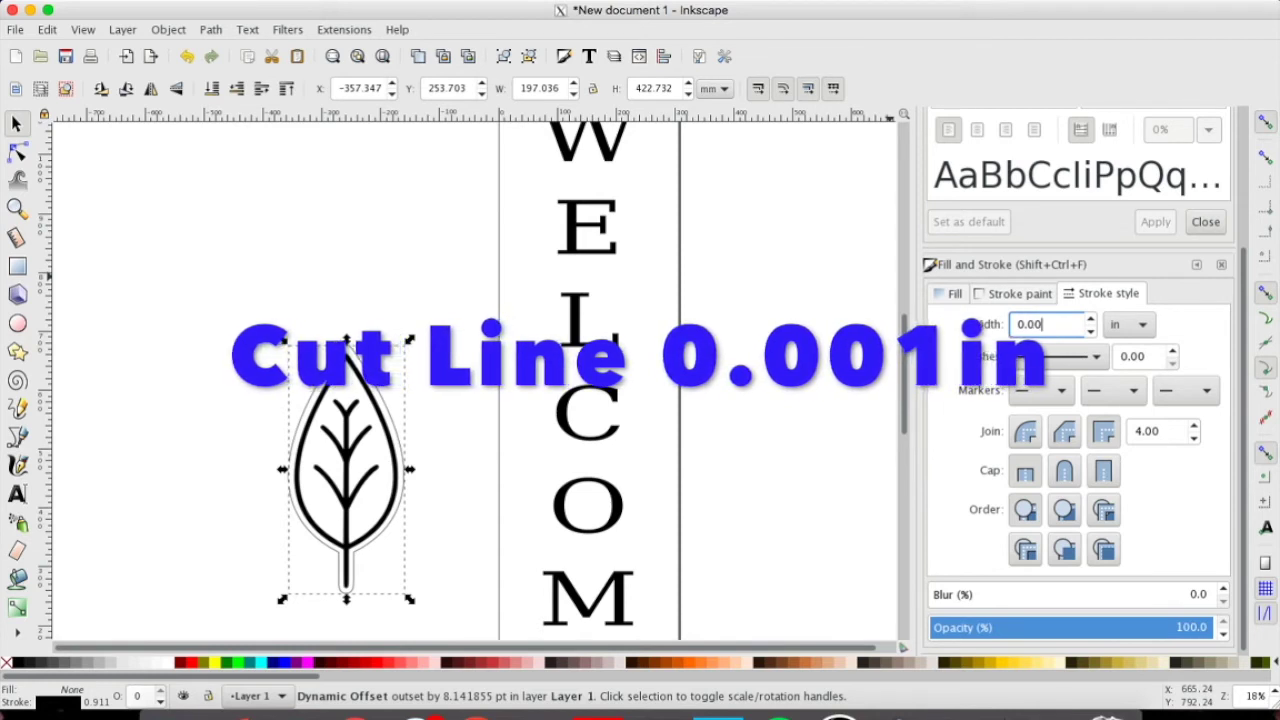
text(1)
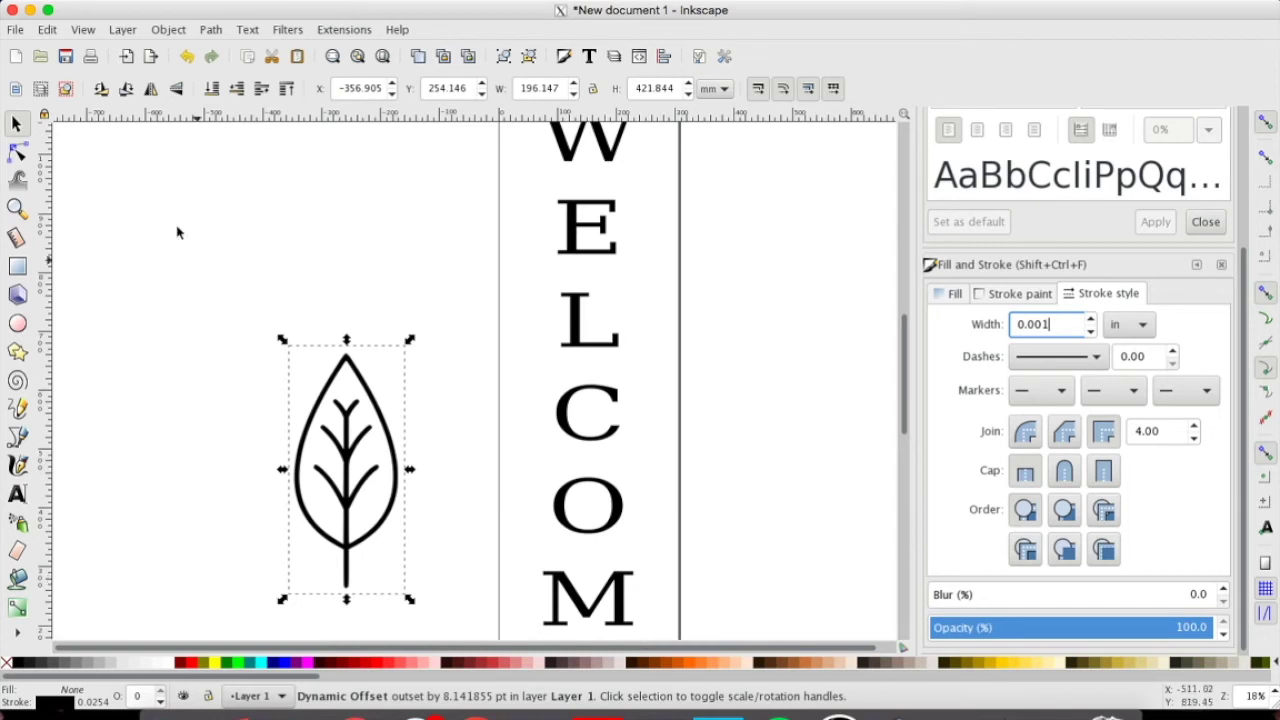
drag(240, 306, 443, 629)
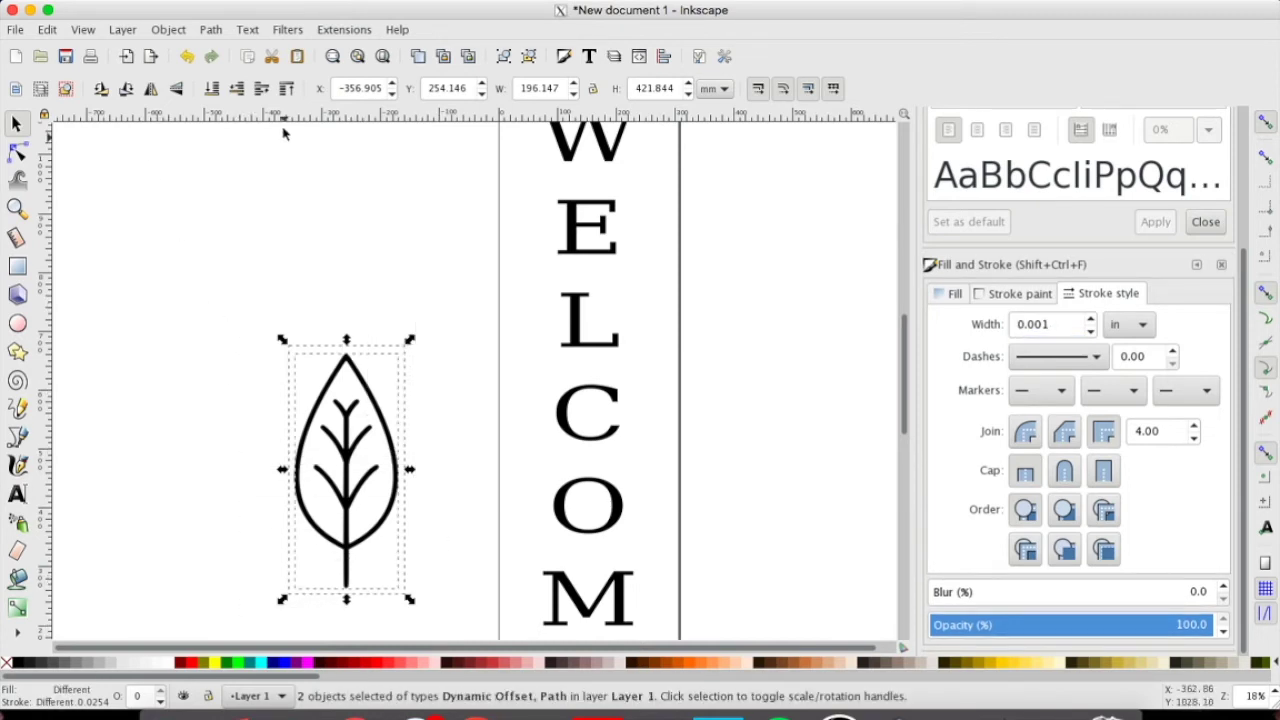
Group the veined leaf with its cut outline and move the group toward the WELCOME column.
click(504, 57)
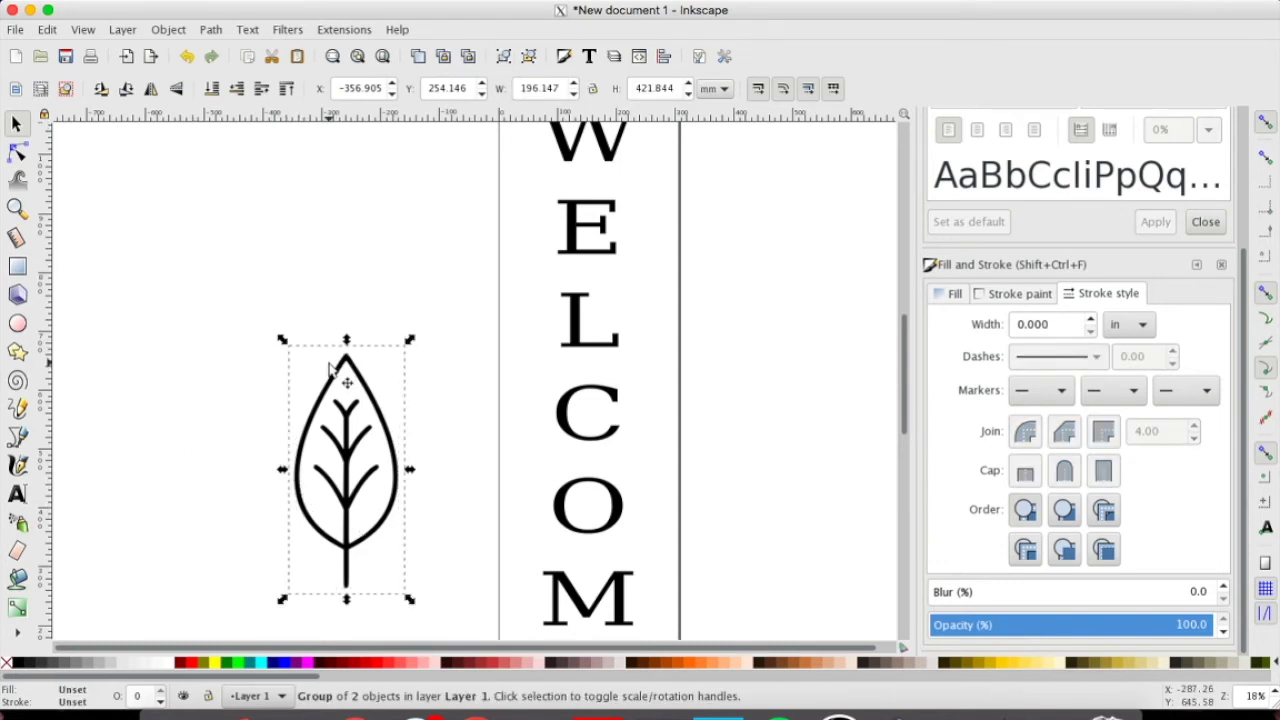
key(plus)
key(plus)
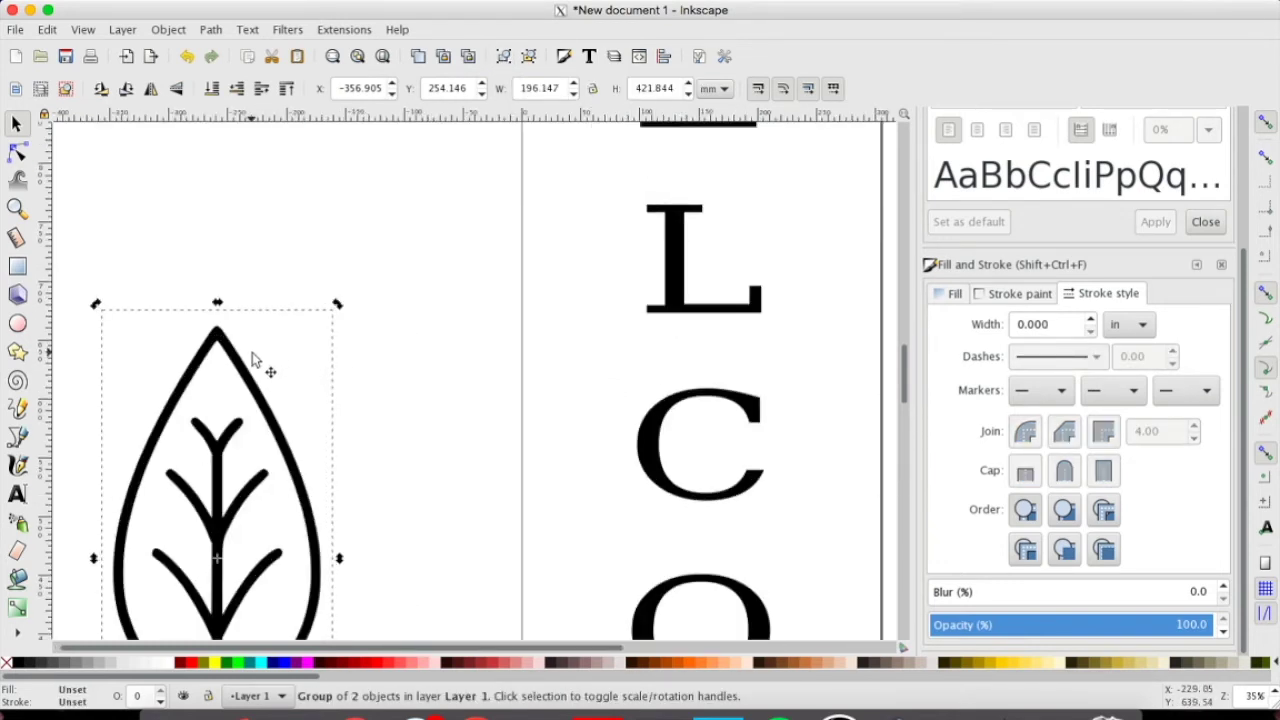
key(plus)
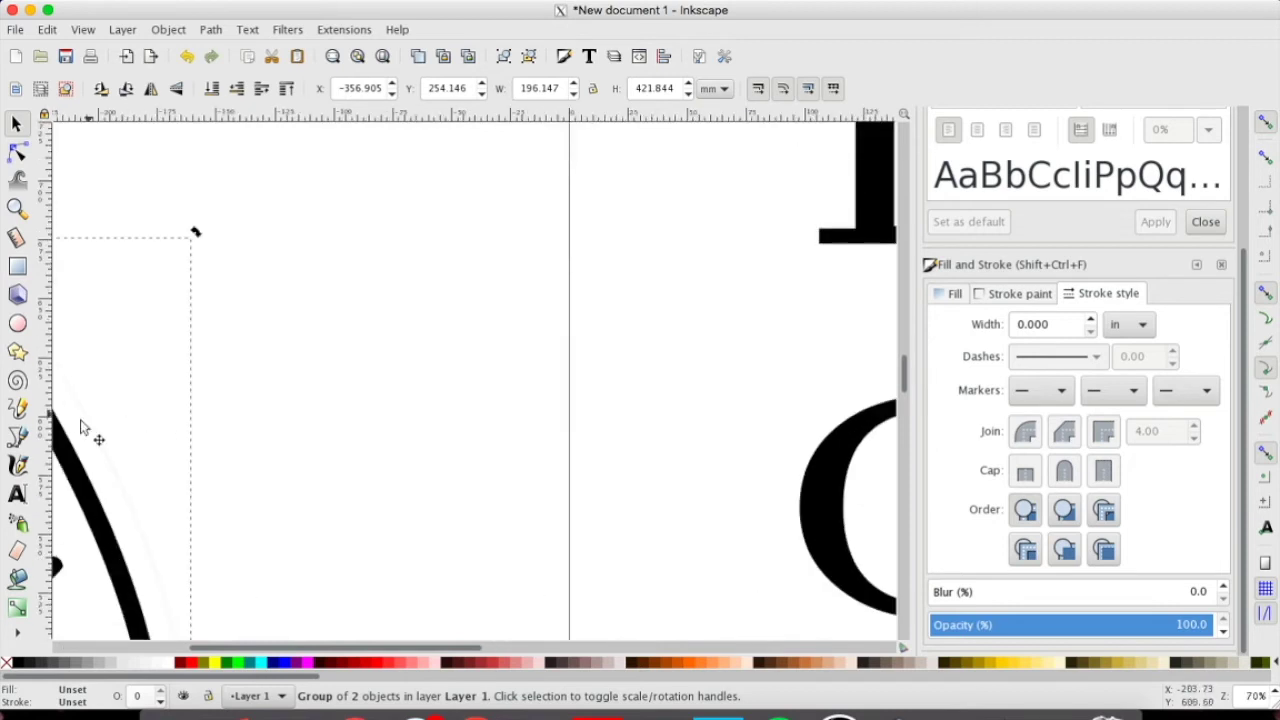
drag(97, 527, 360, 495)
key(minus)
key(minus)
key(minus)
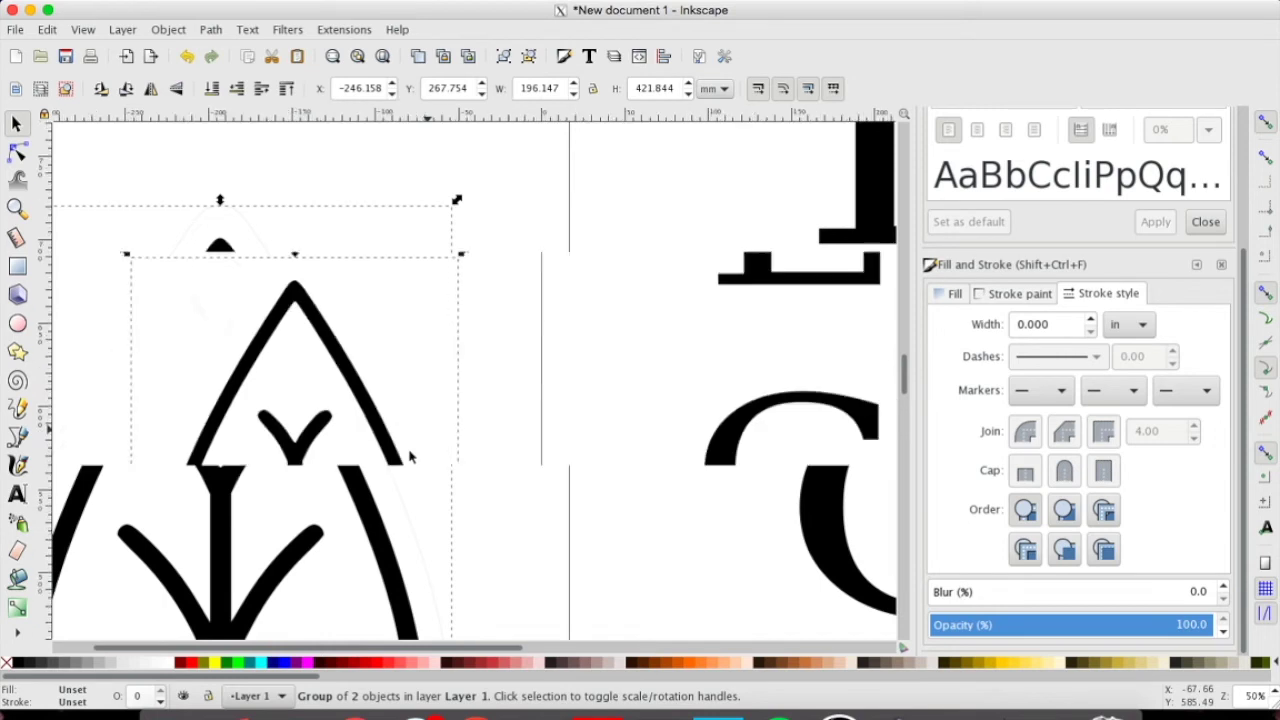
key(minus)
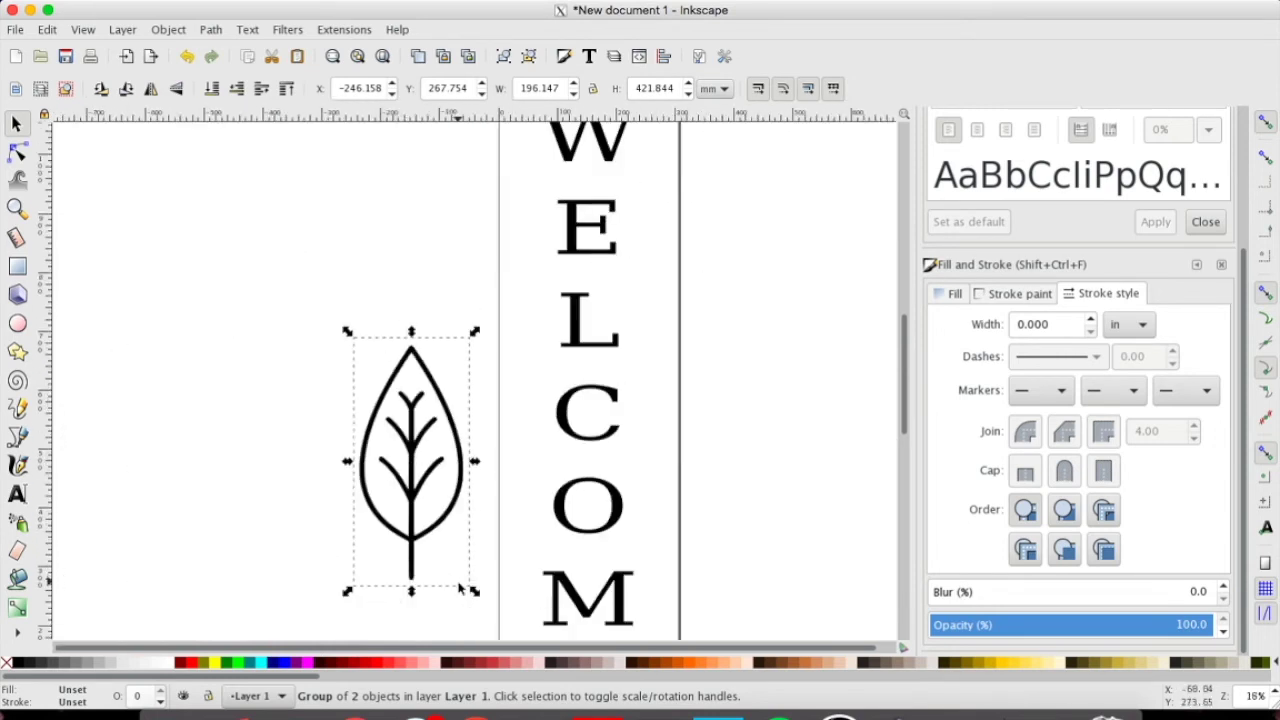
Shrink the leaf group to about a third, place it right of the L, and tilt it about 27°.
drag(476, 591, 388, 427)
drag(393, 380, 672, 366)
click(670, 362)
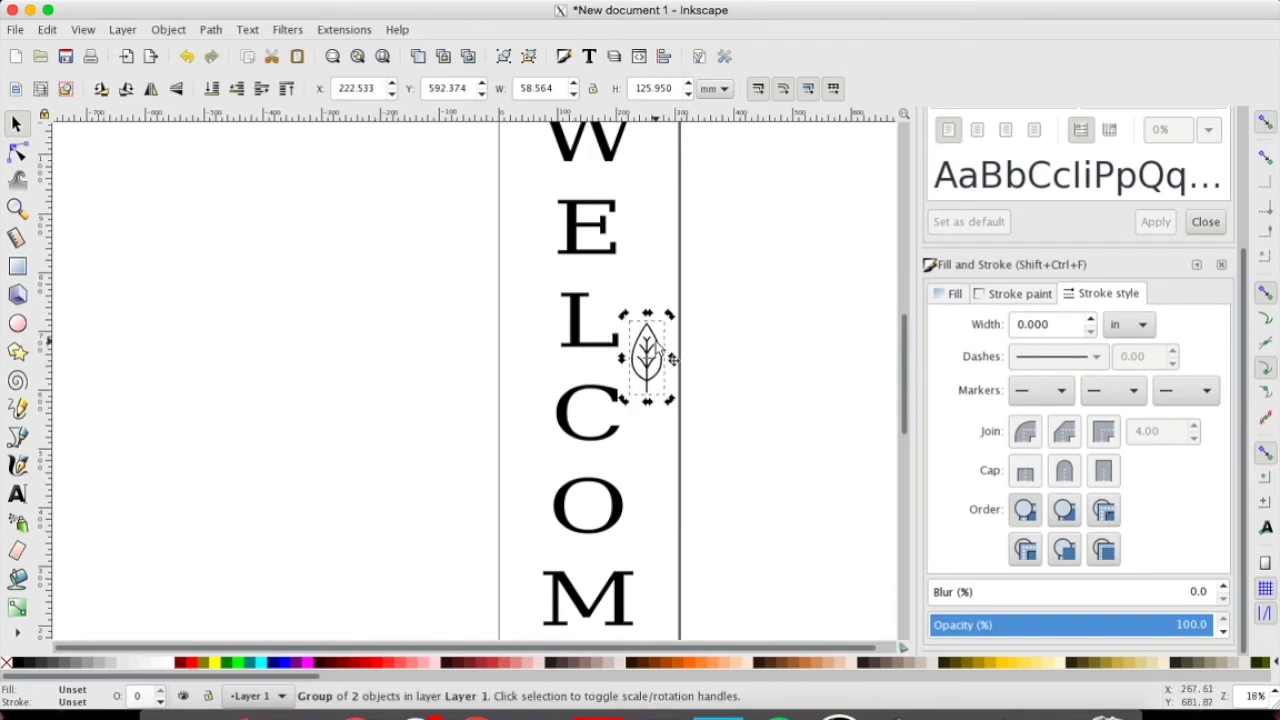
drag(670, 315, 686, 332)
Place a copy of the tilted leaf left of the upper E.
scroll(715, 393, up, 1)
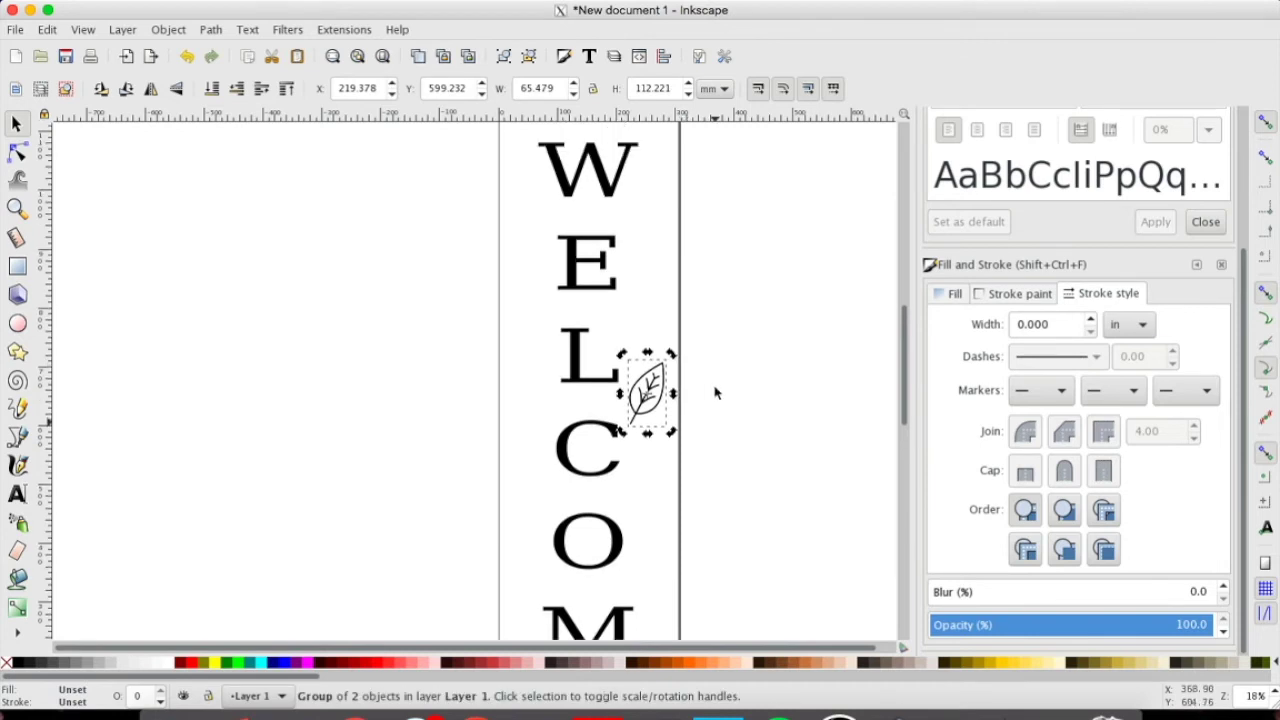
key(alt)
key(ctrl+d)
drag(668, 400, 547, 302)
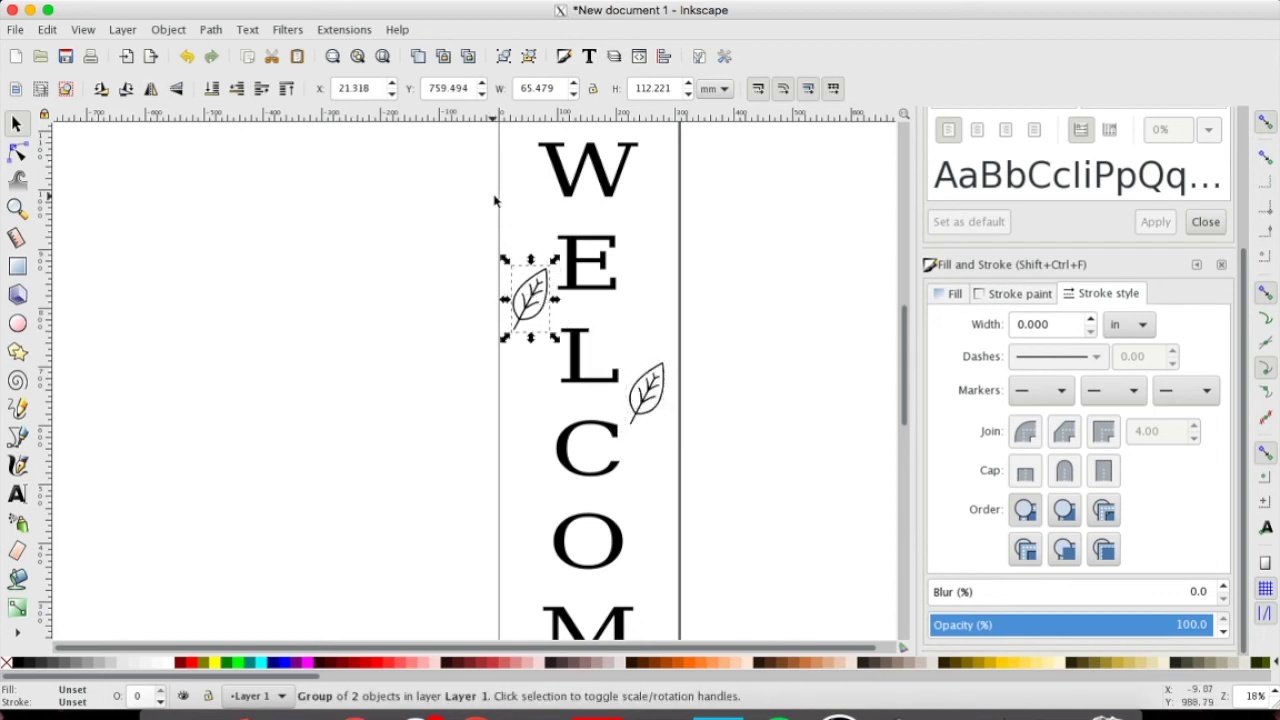
Mirror the leaf beside the upper E horizontally.
click(104, 89)
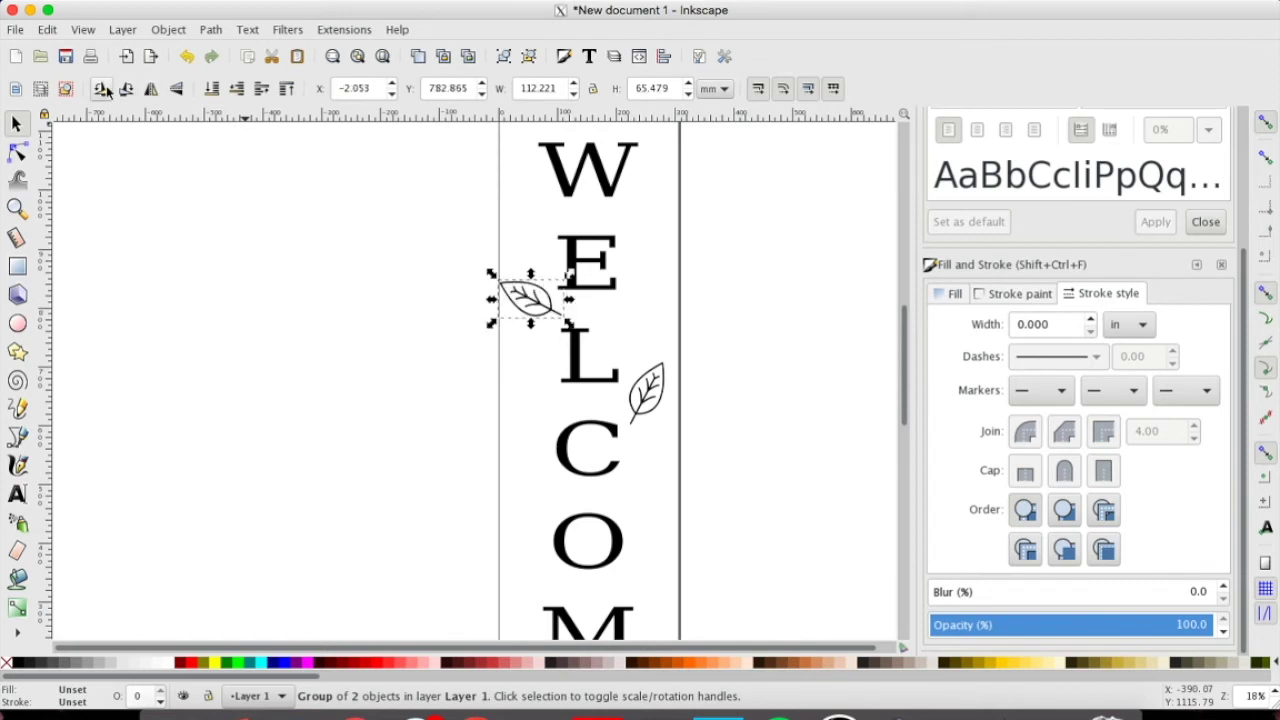
click(127, 90)
click(151, 90)
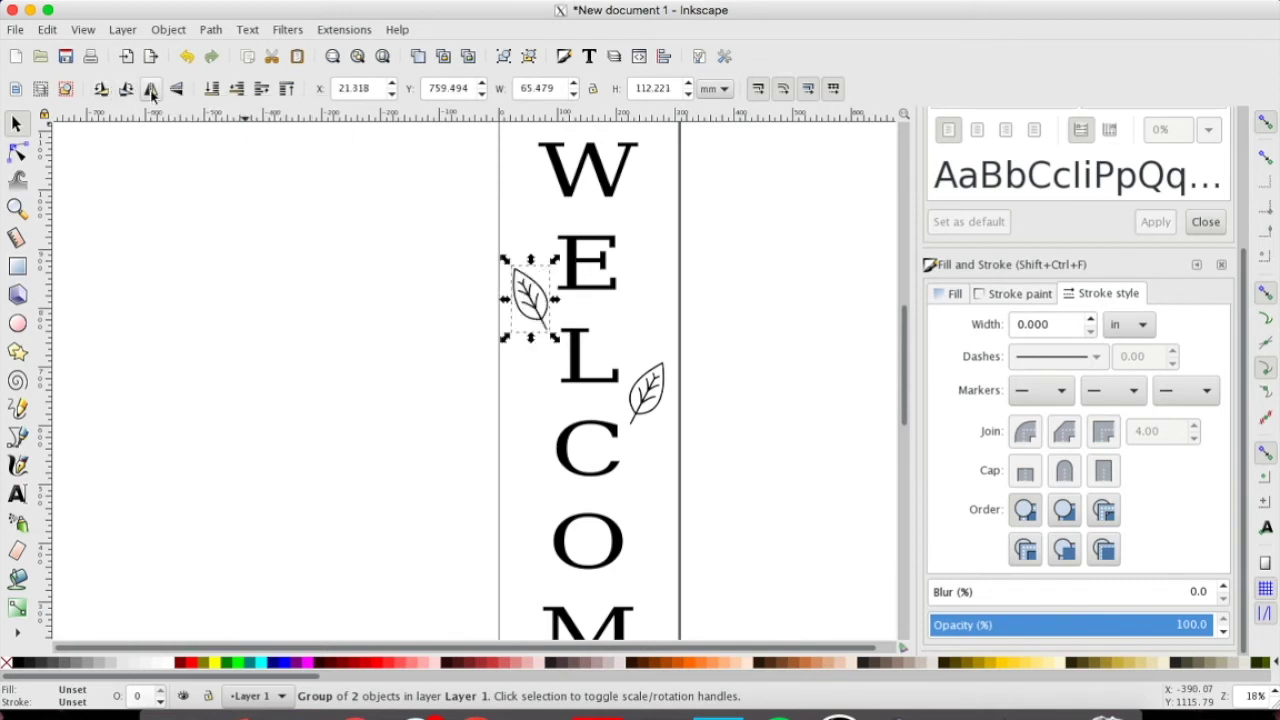
click(177, 90)
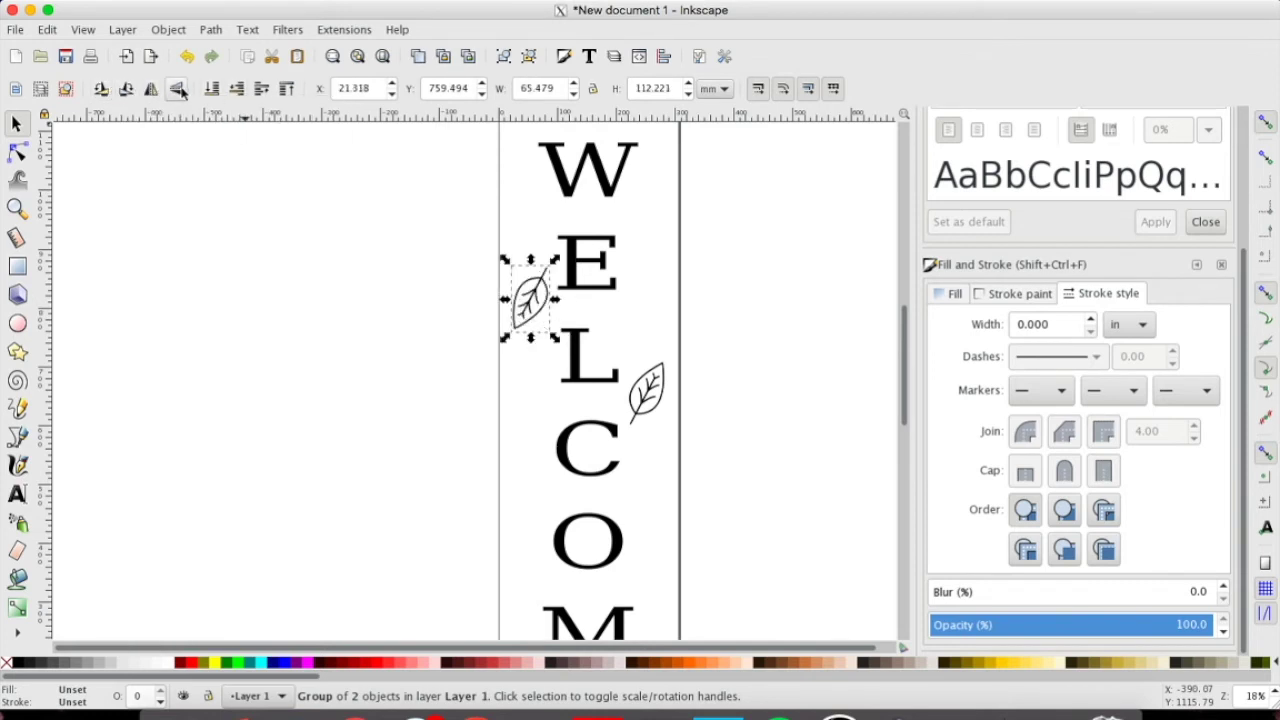
click(179, 90)
scroll(812, 458, up, 3)
scroll(812, 460, down, 5)
scroll(812, 460, up, 1)
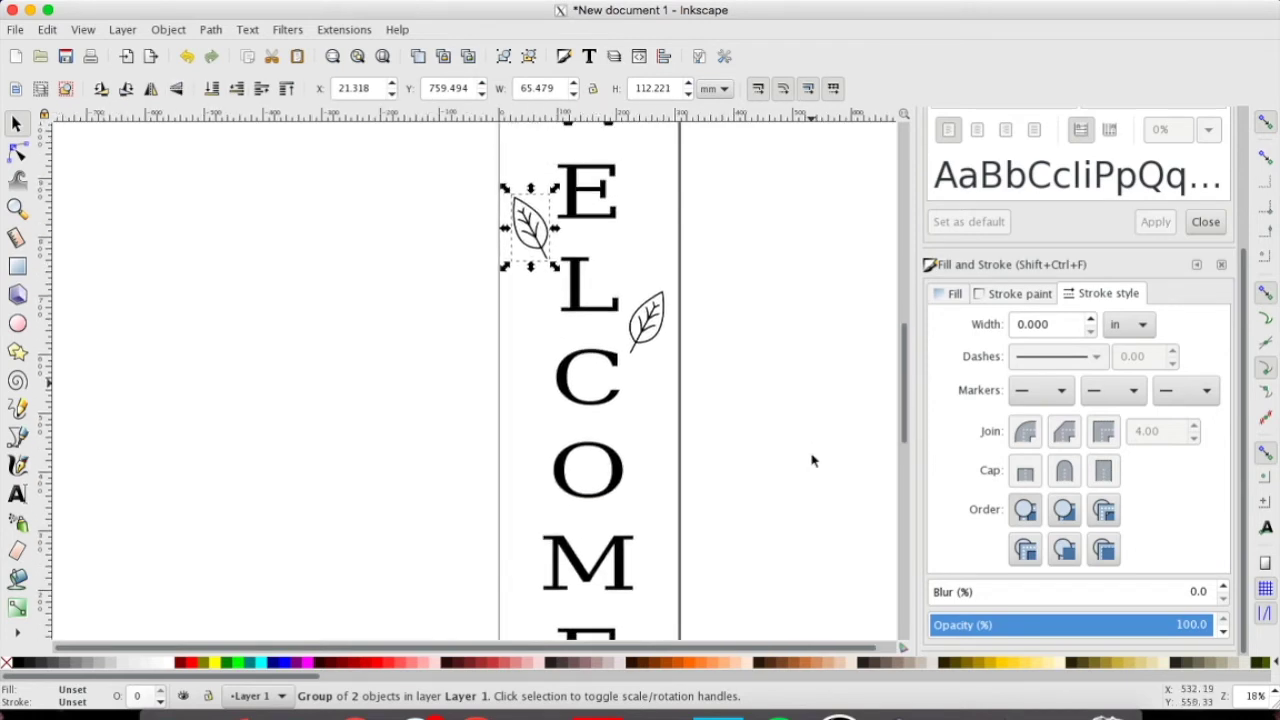
Duplicate leaves beside the C and the bottom E, mirroring the bottom-E leaf.
right_click(541, 284)
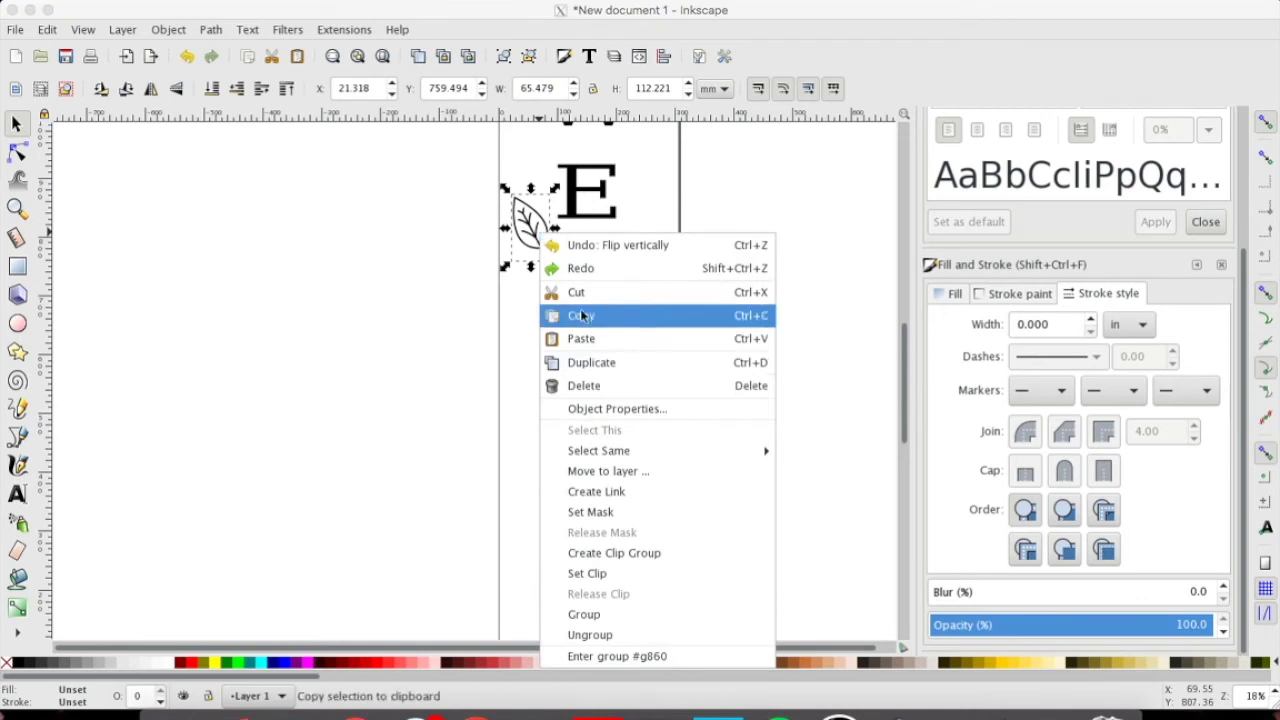
click(583, 366)
drag(527, 205, 528, 420)
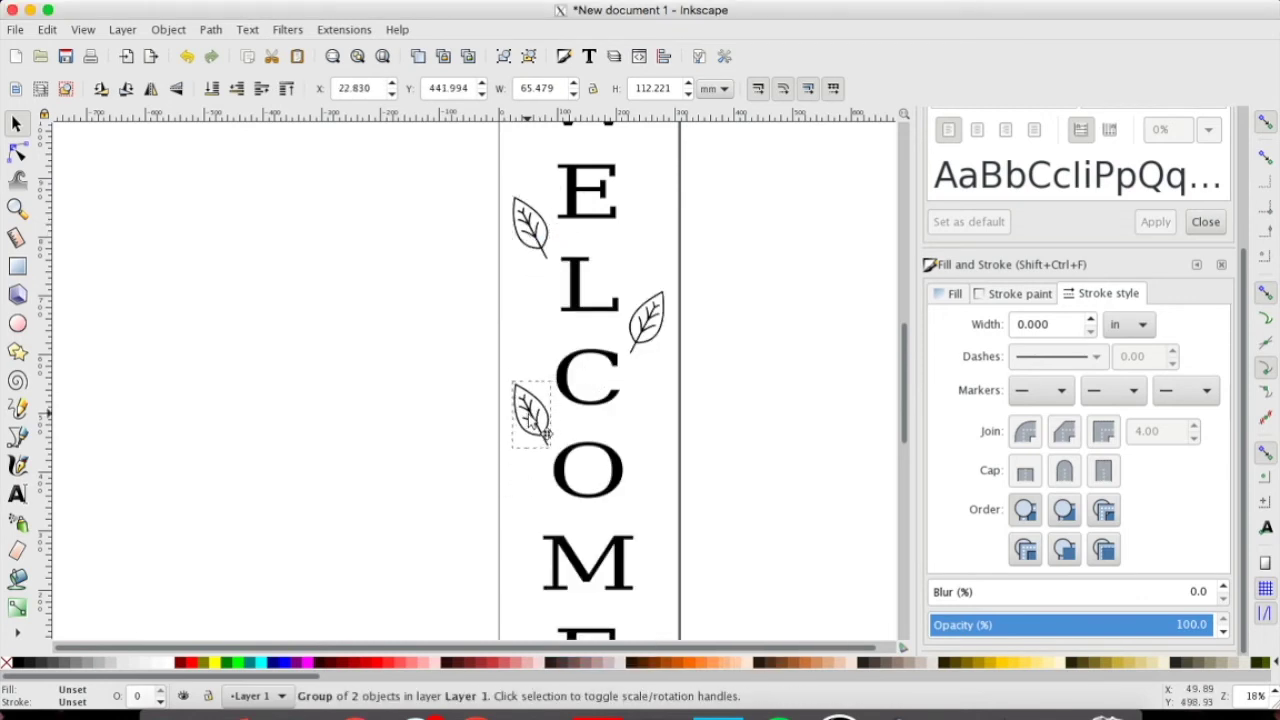
scroll(528, 420, down, 5)
scroll(528, 420, up, 5)
right_click(538, 344)
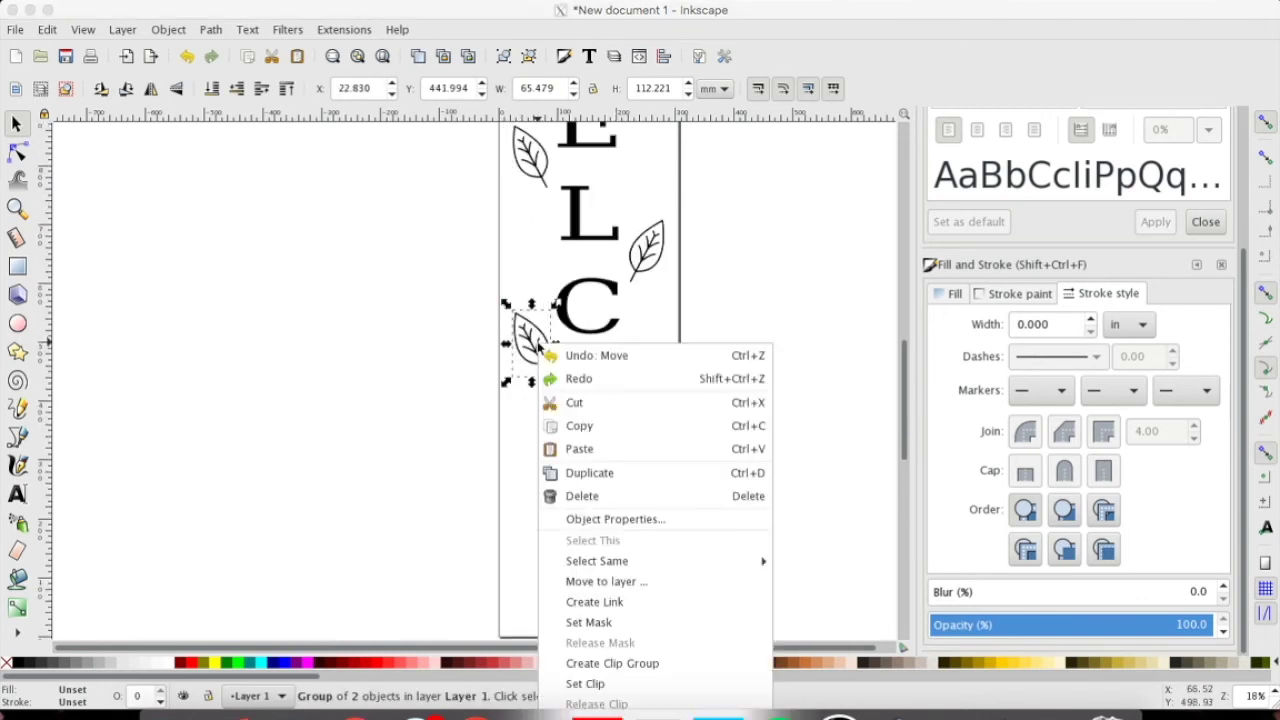
click(583, 473)
drag(545, 368, 550, 585)
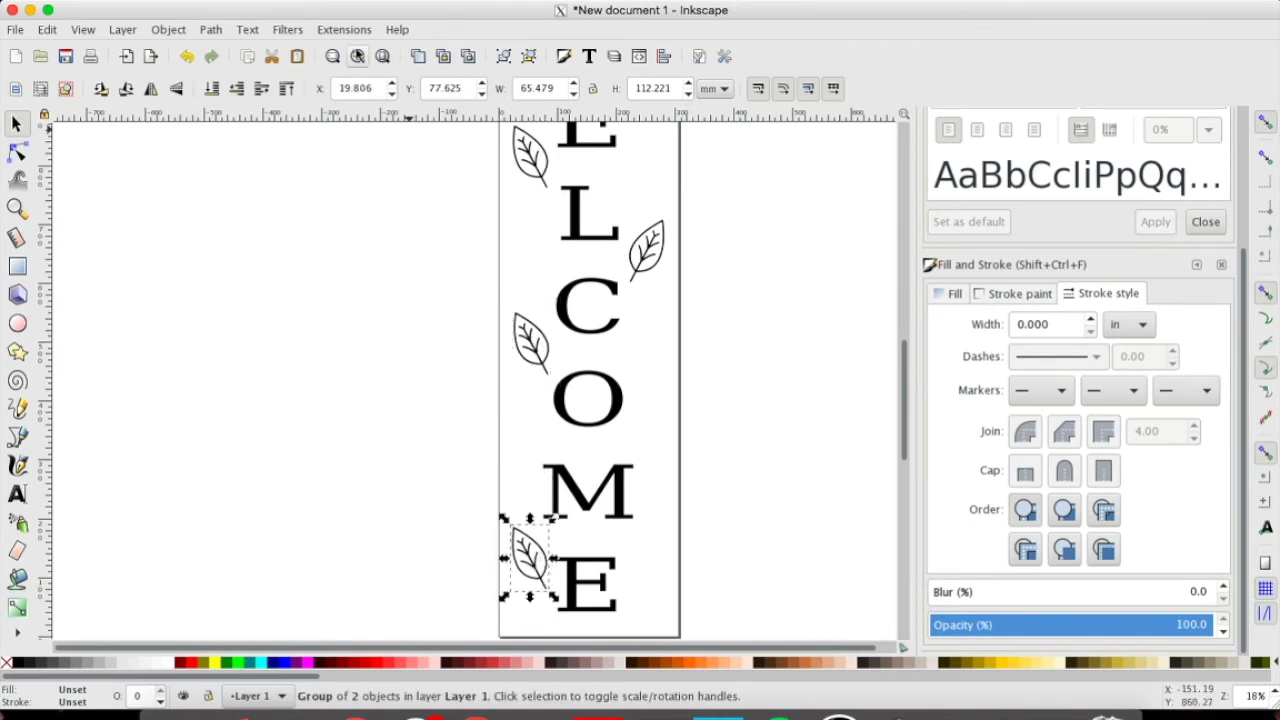
click(153, 89)
Duplicate the L leaf beside the O and rotate the copy.
scroll(783, 466, up, 1)
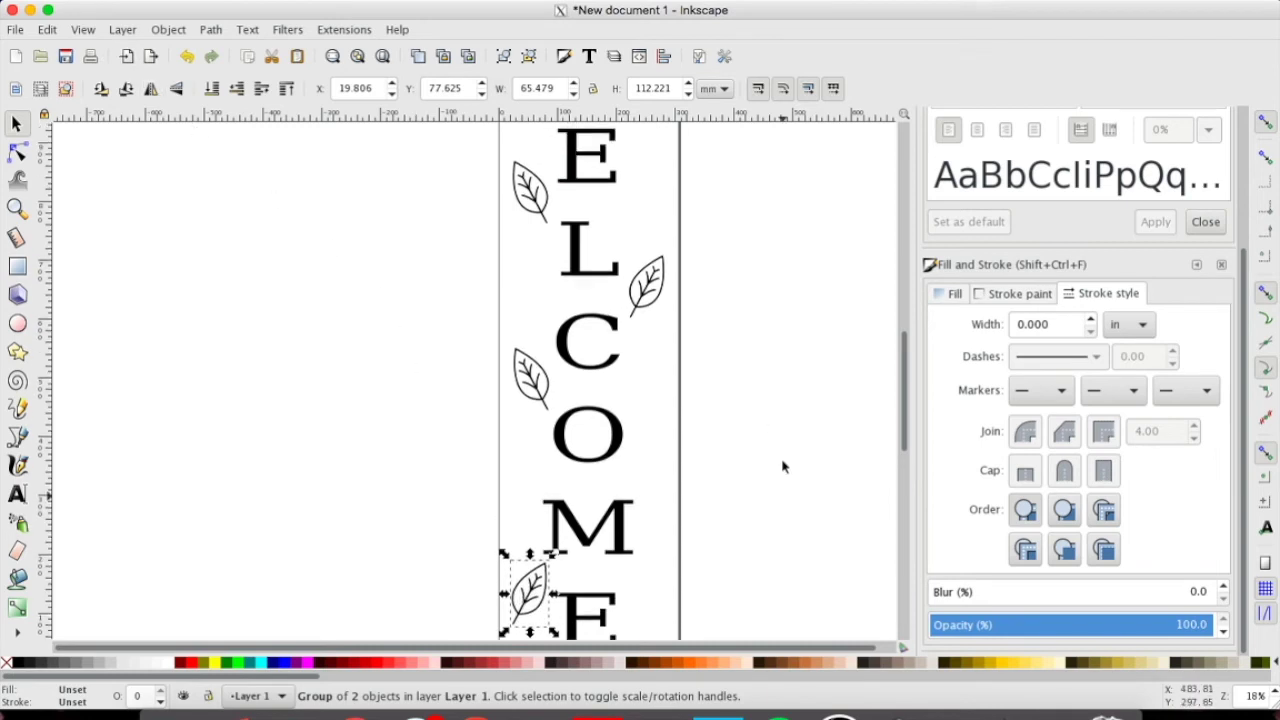
right_click(664, 306)
click(680, 416)
drag(655, 305, 660, 466)
click(126, 89)
click(126, 89)
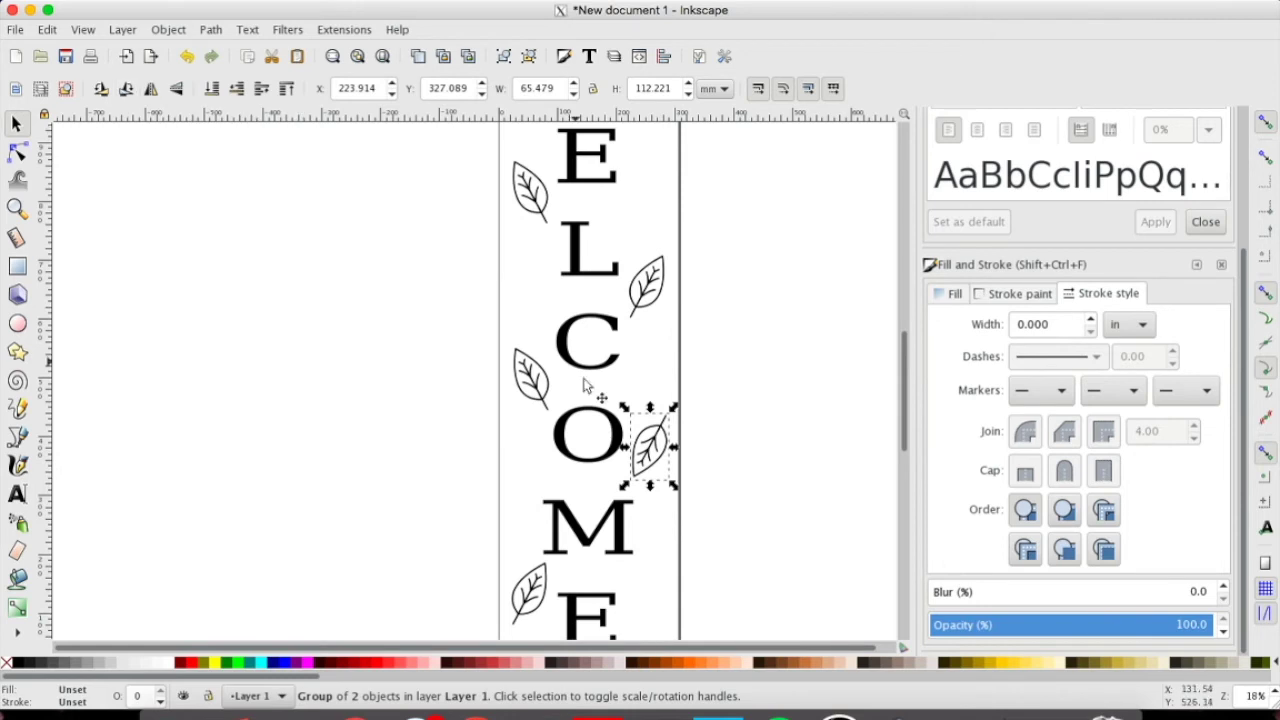
Mirror the leaf beside the L horizontally.
scroll(722, 429, up, 3)
click(653, 390)
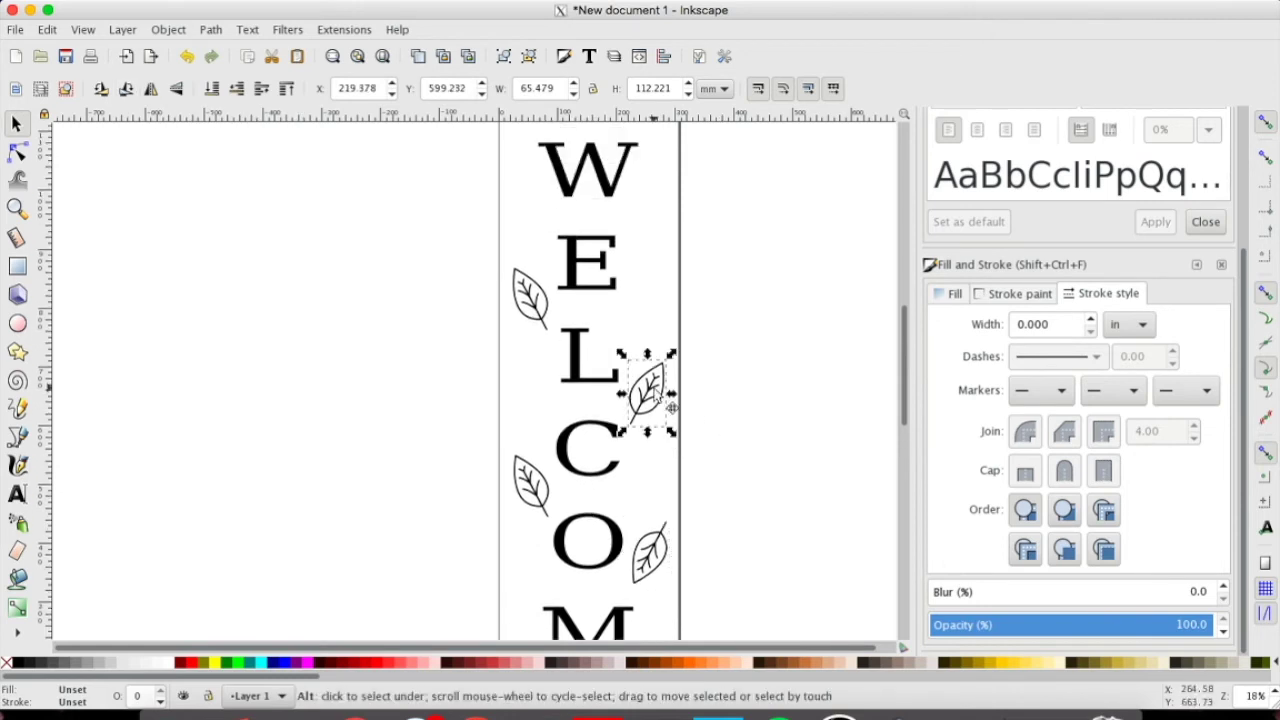
key(h)
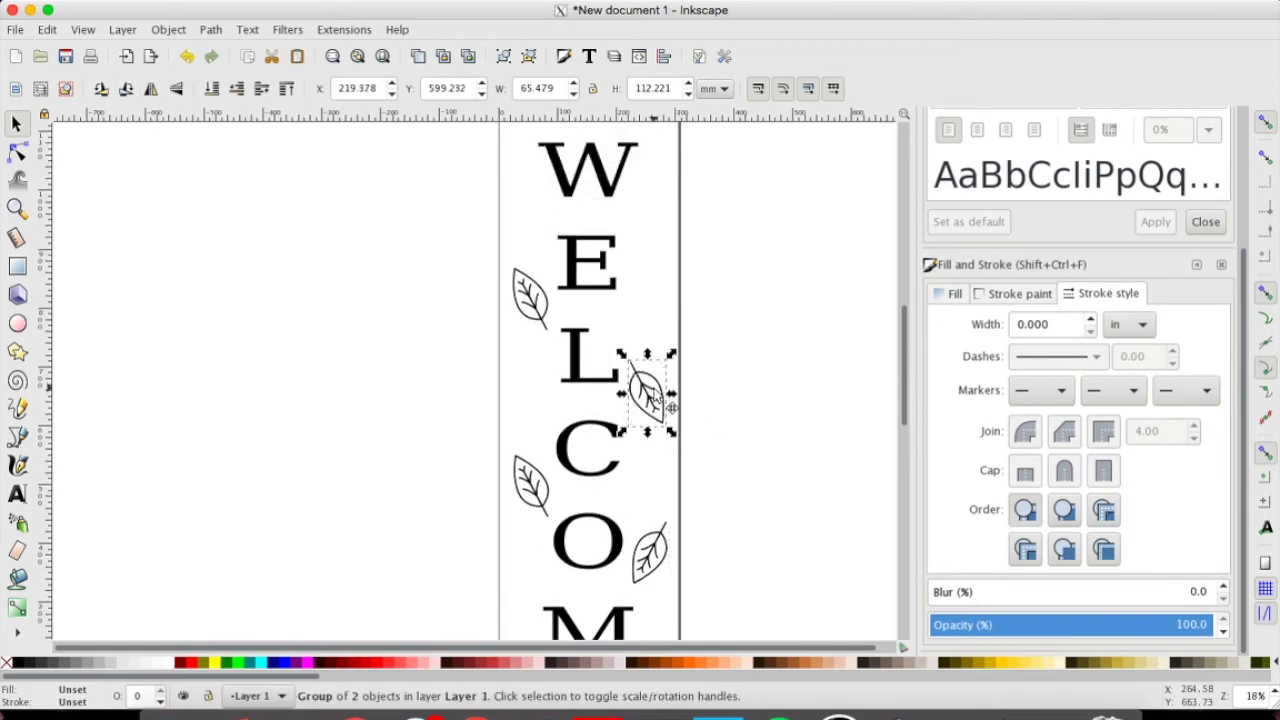
key(z)
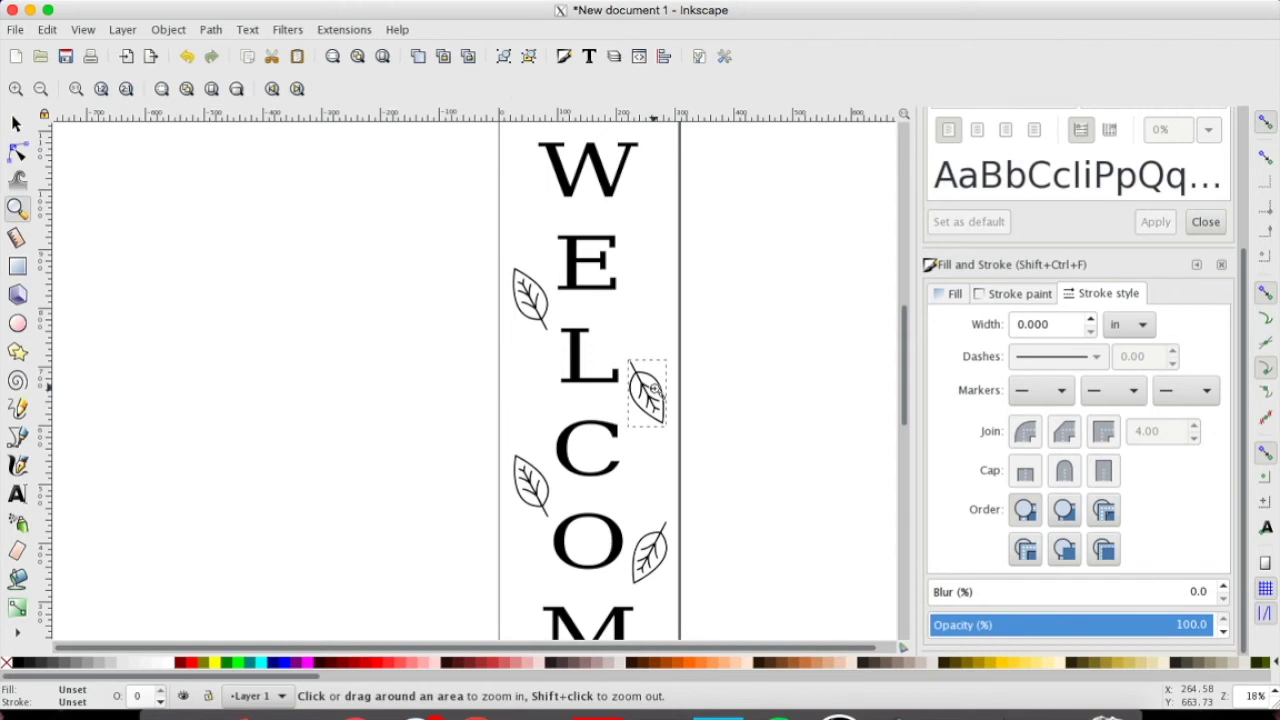
click(16, 122)
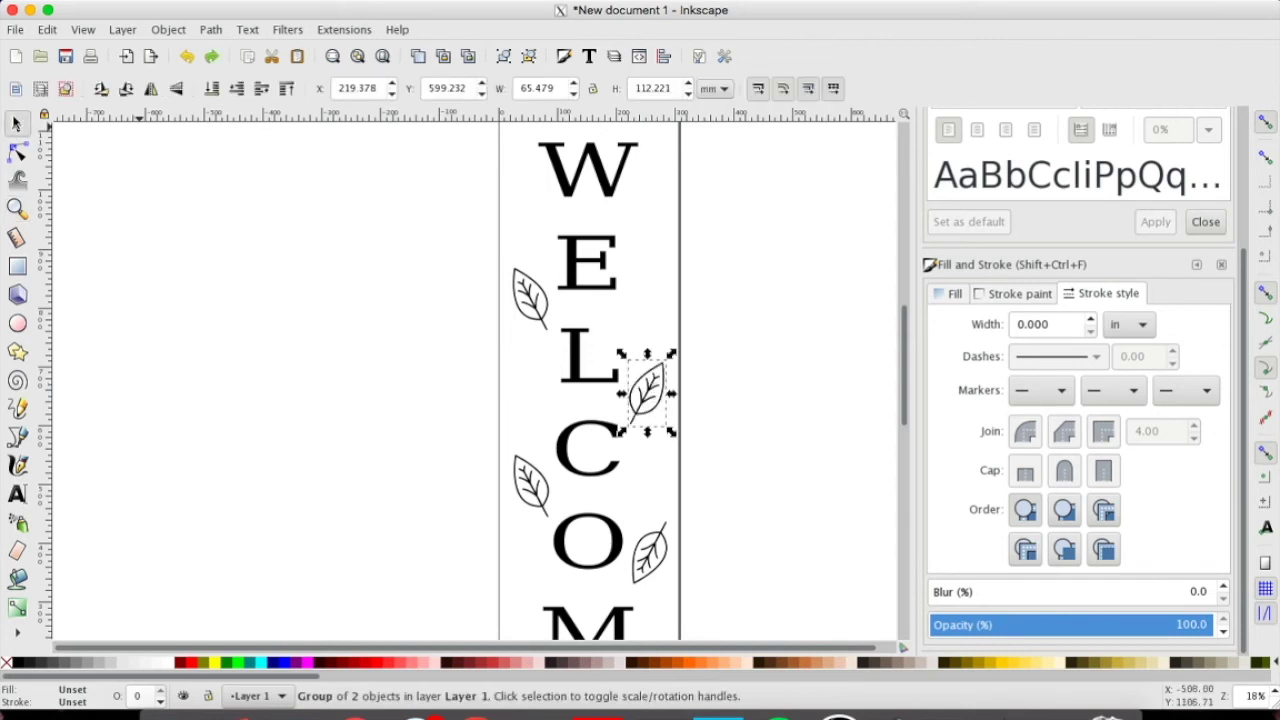
Duplicate the L leaf up beside the W, then deselect.
right_click(666, 380)
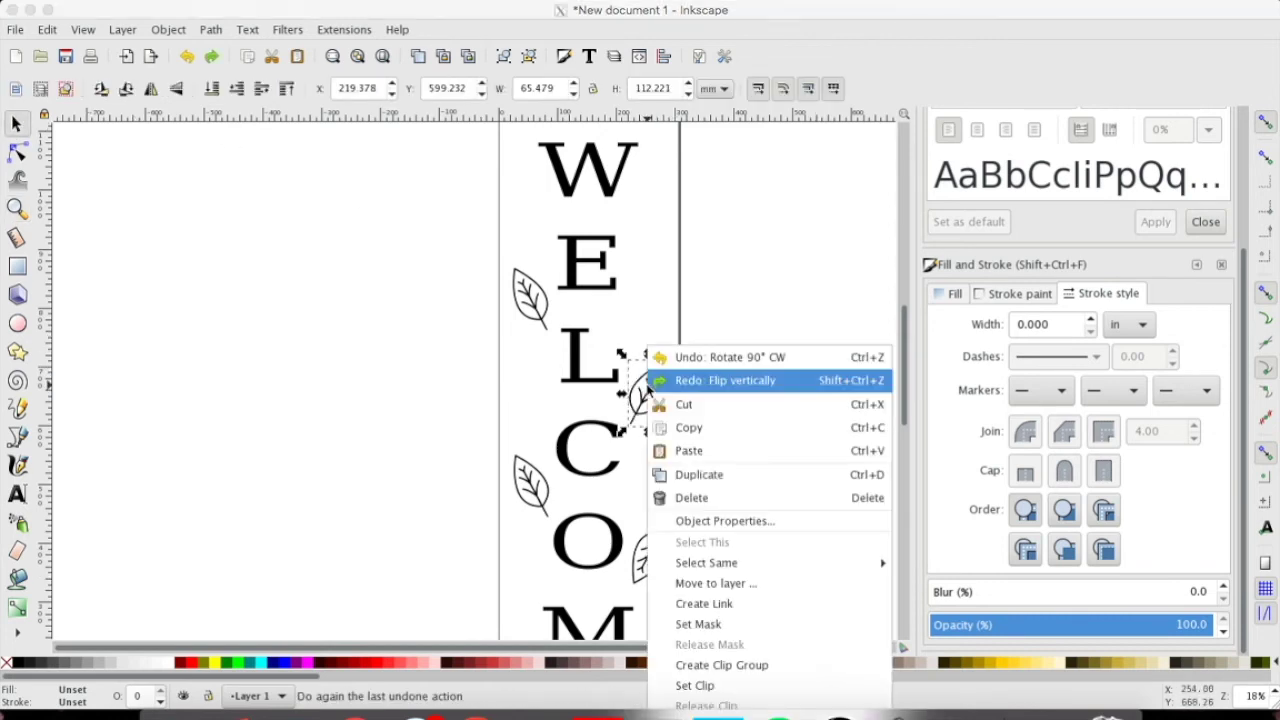
click(683, 474)
drag(660, 398, 660, 232)
scroll(700, 300, up, 2)
scroll(700, 300, down, 3)
click(747, 346)
scroll(747, 346, up, 5)
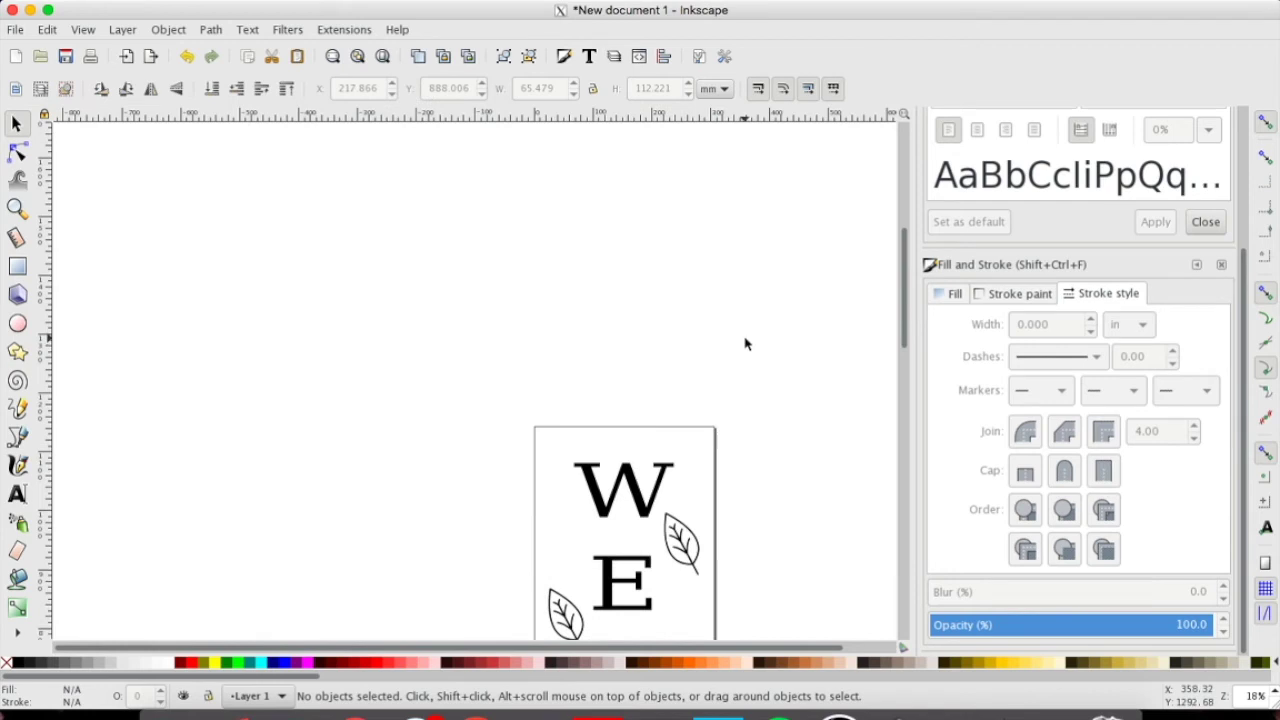
scroll(747, 346, down, 5)
Set the page size to 24 × 11.5 in landscape in Document Properties.
key(minus)
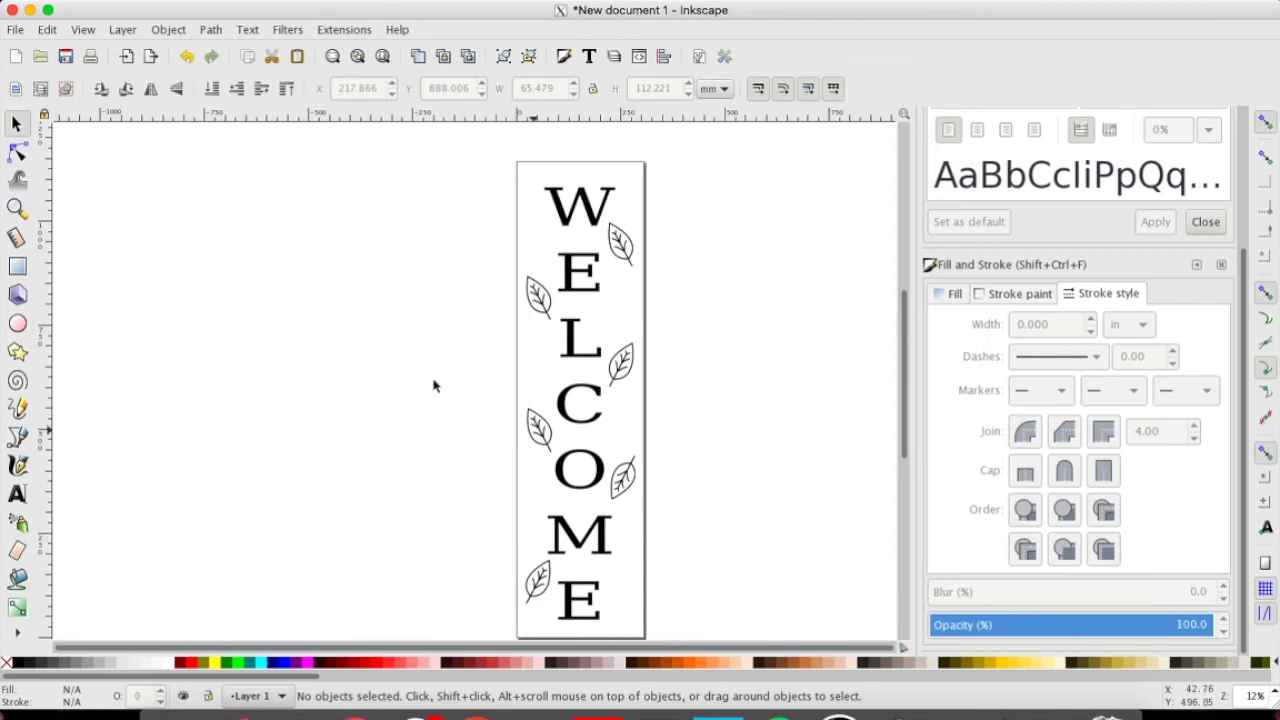
click(15, 29)
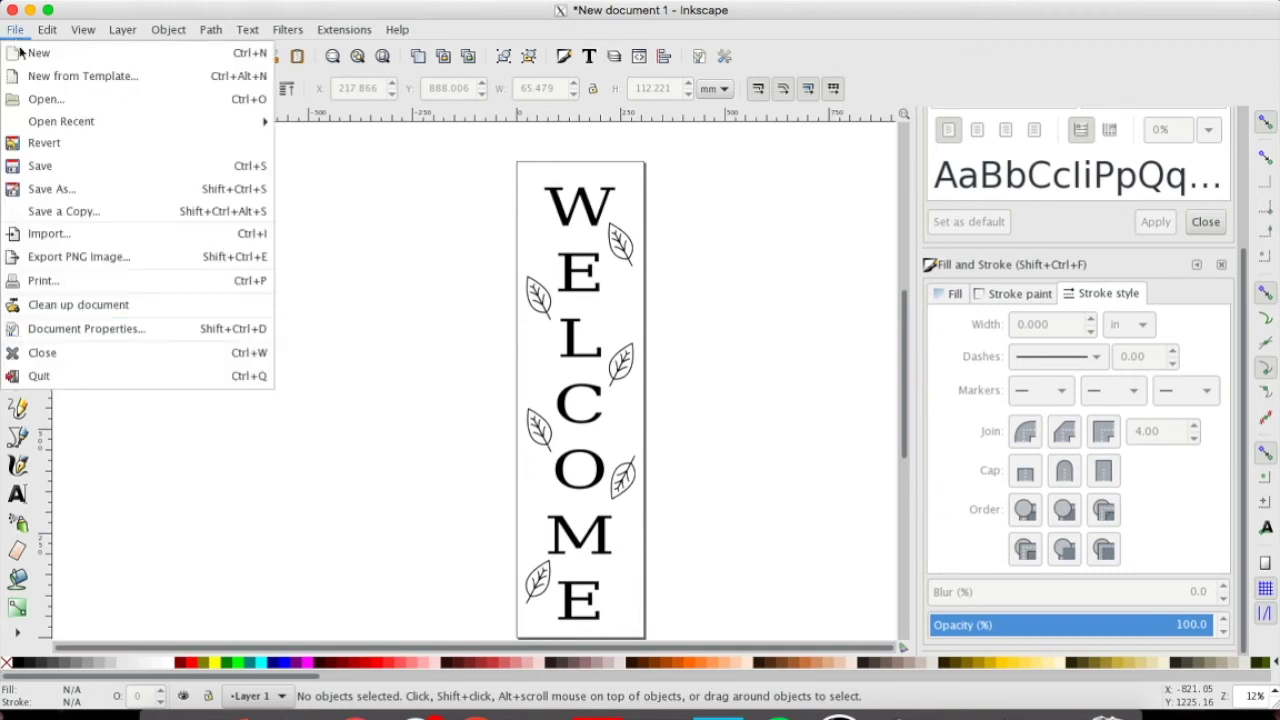
click(119, 327)
click(23, 61)
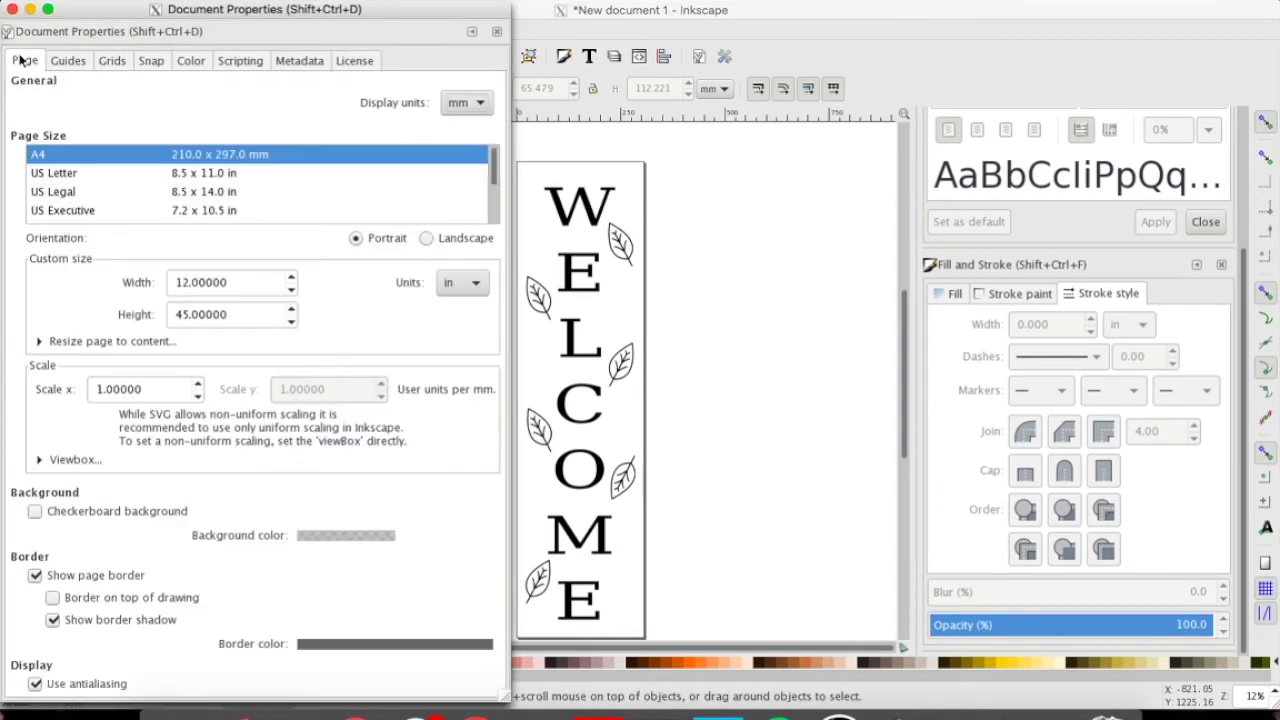
drag(259, 287, 138, 289)
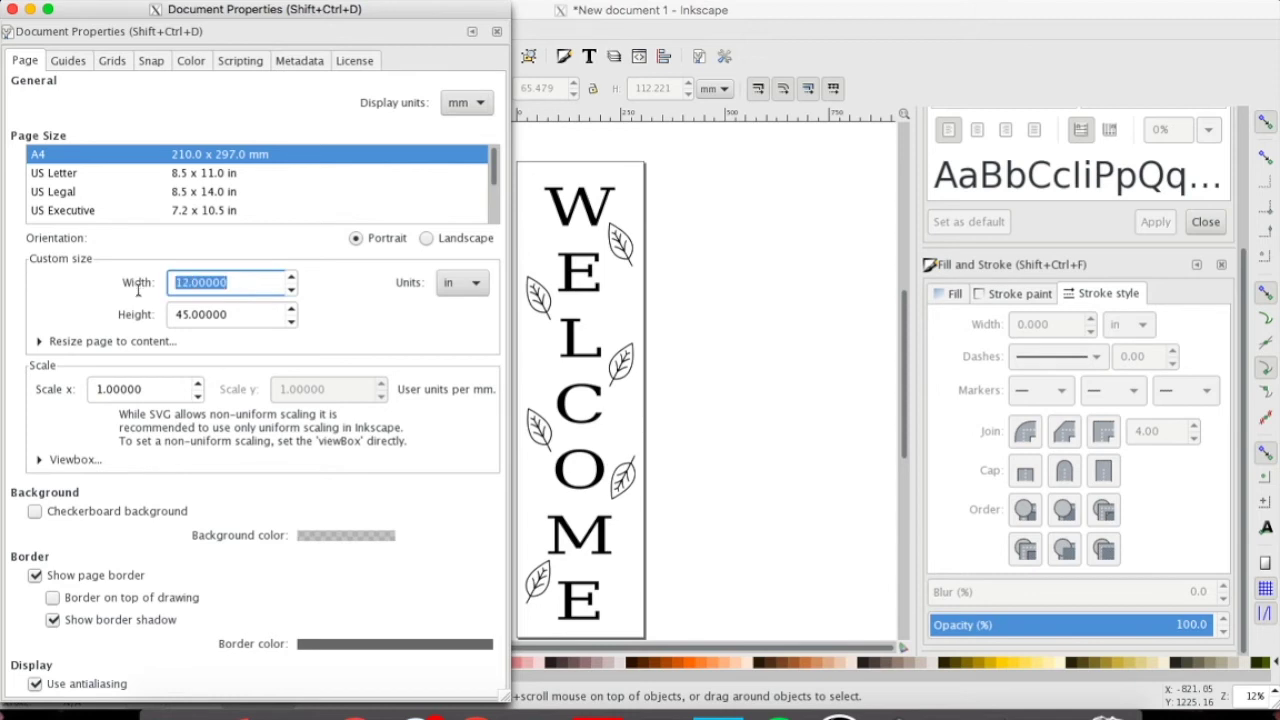
text(24)
drag(258, 315, 158, 316)
text(11.5)
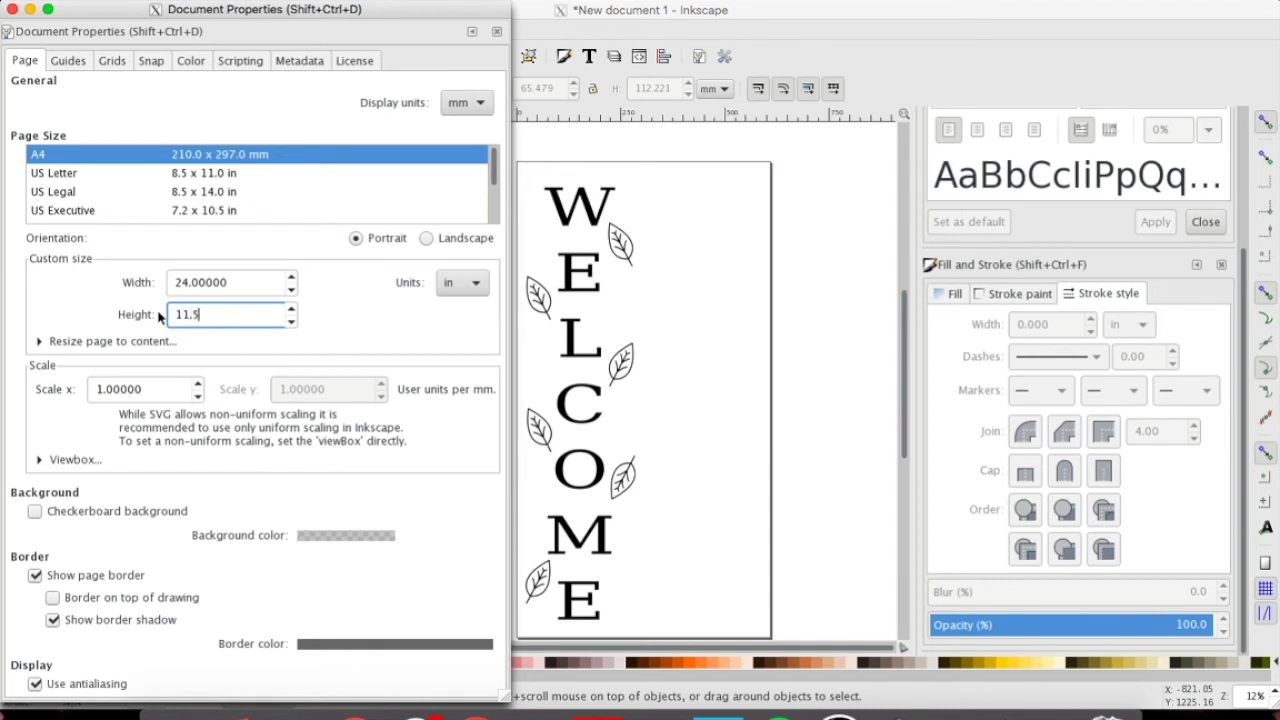
key(Return)
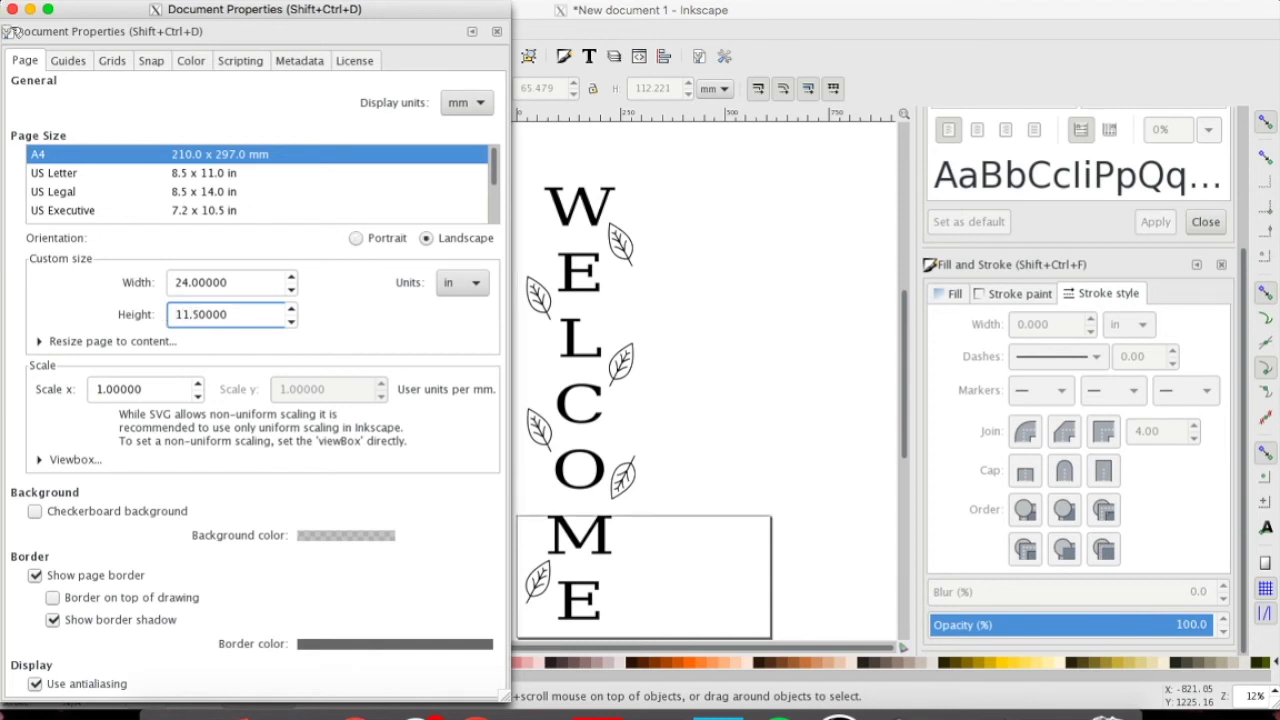
click(12, 9)
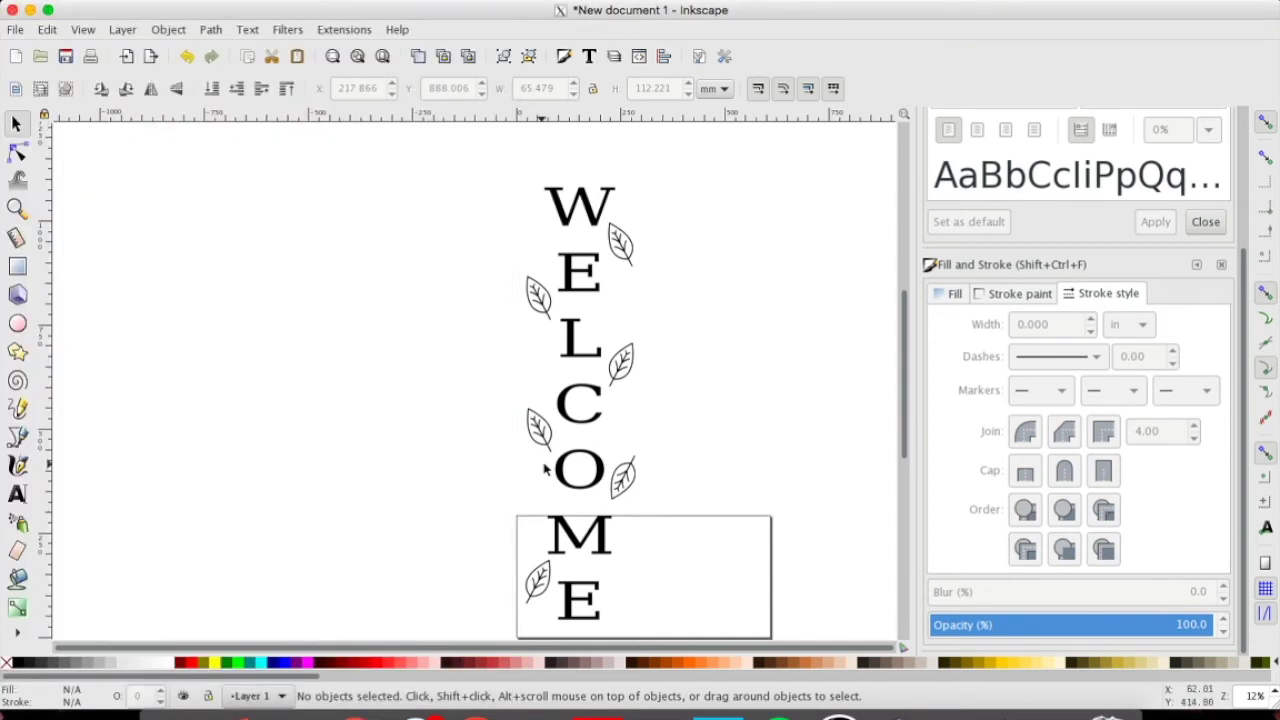
click(578, 490)
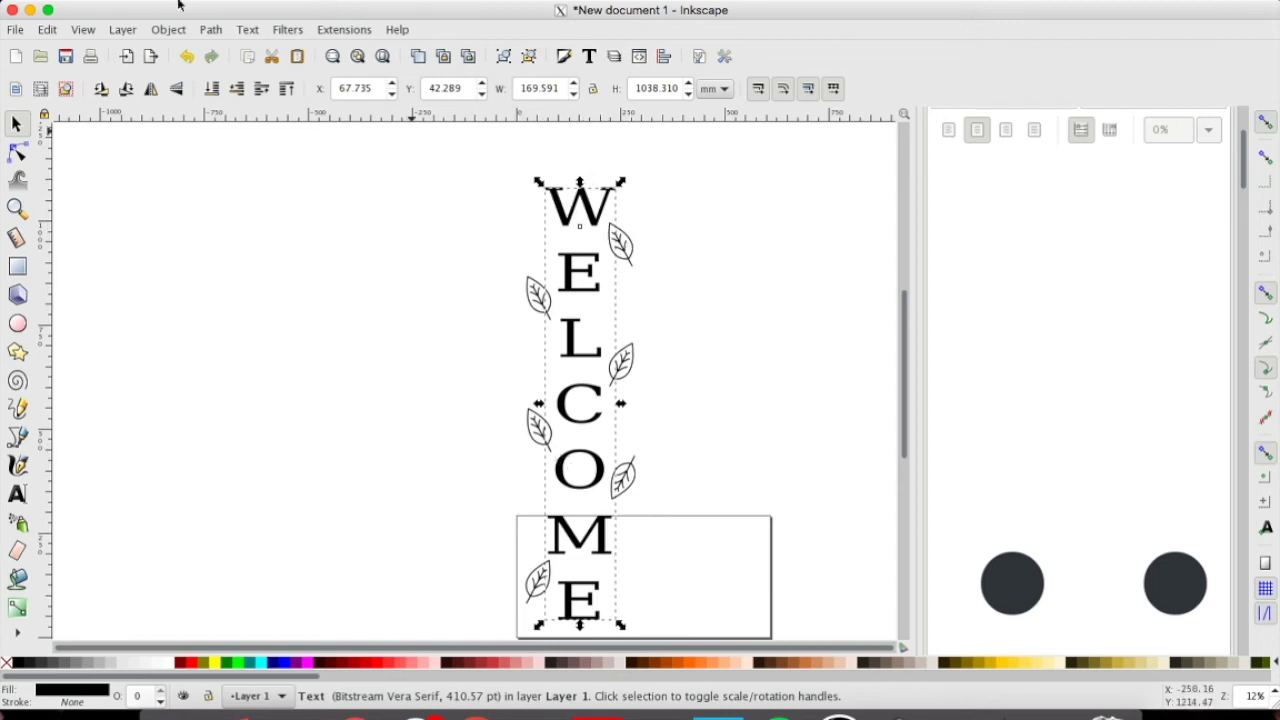
Convert the WELCOME text to paths and ungroup the letter column into separate pieces.
click(212, 30)
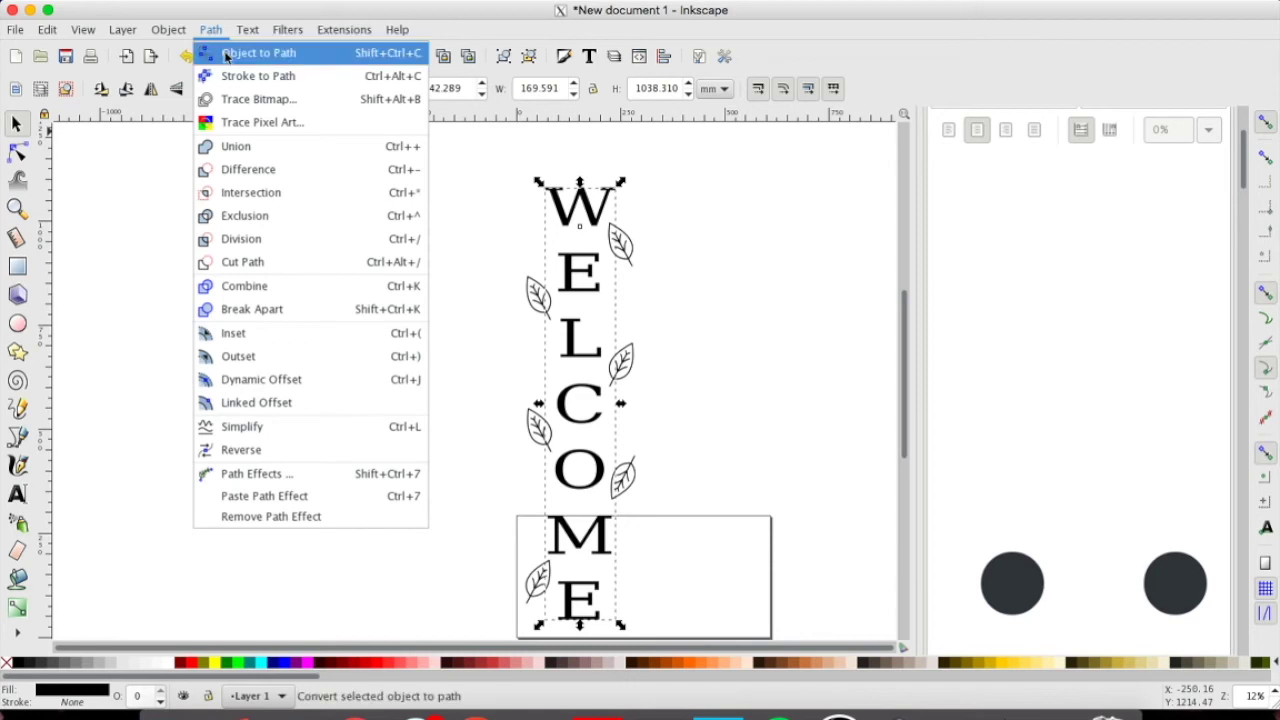
click(226, 55)
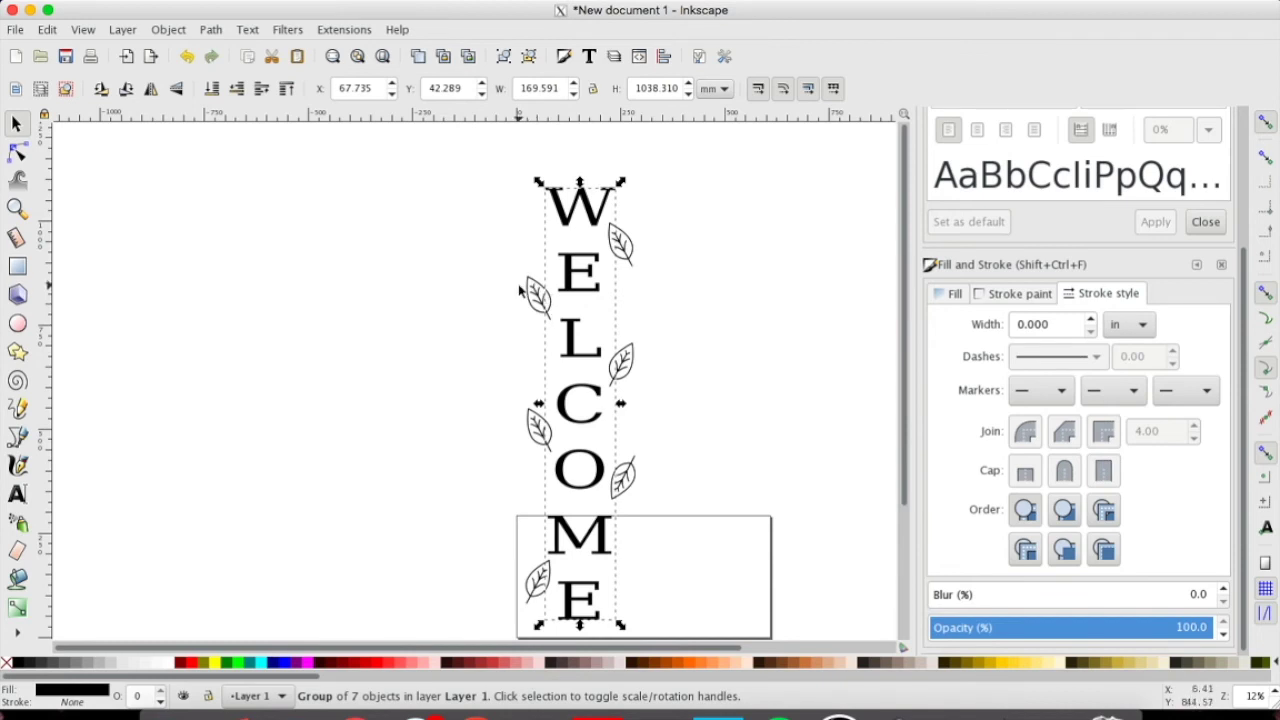
click(169, 29)
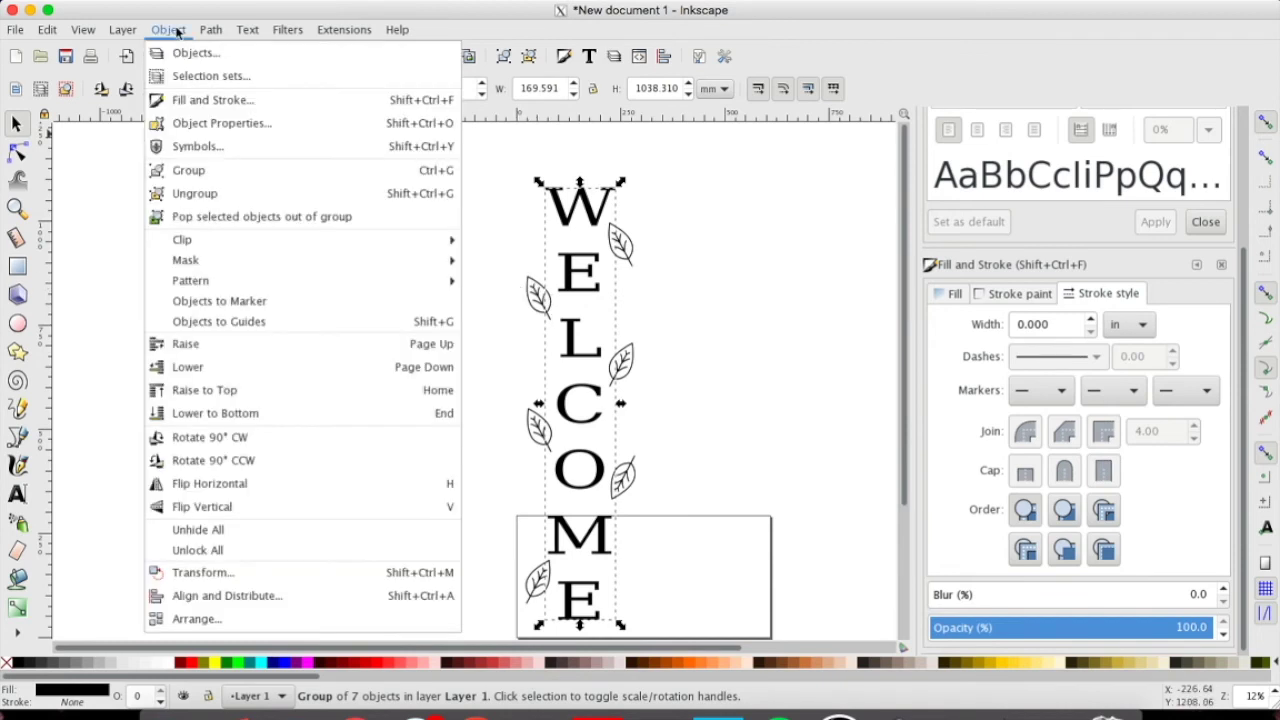
click(233, 200)
click(684, 232)
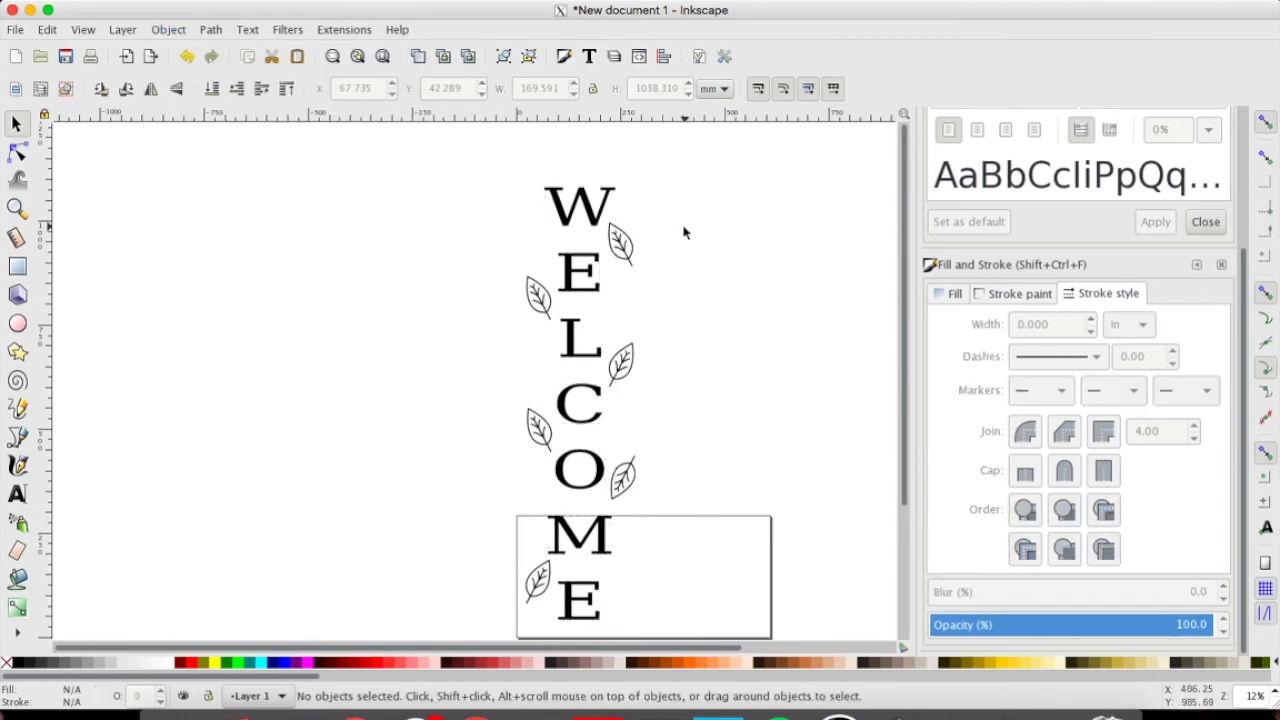
Move the W, M, E and O into the rectangle to form the OEMW and CLE rows.
click(570, 215)
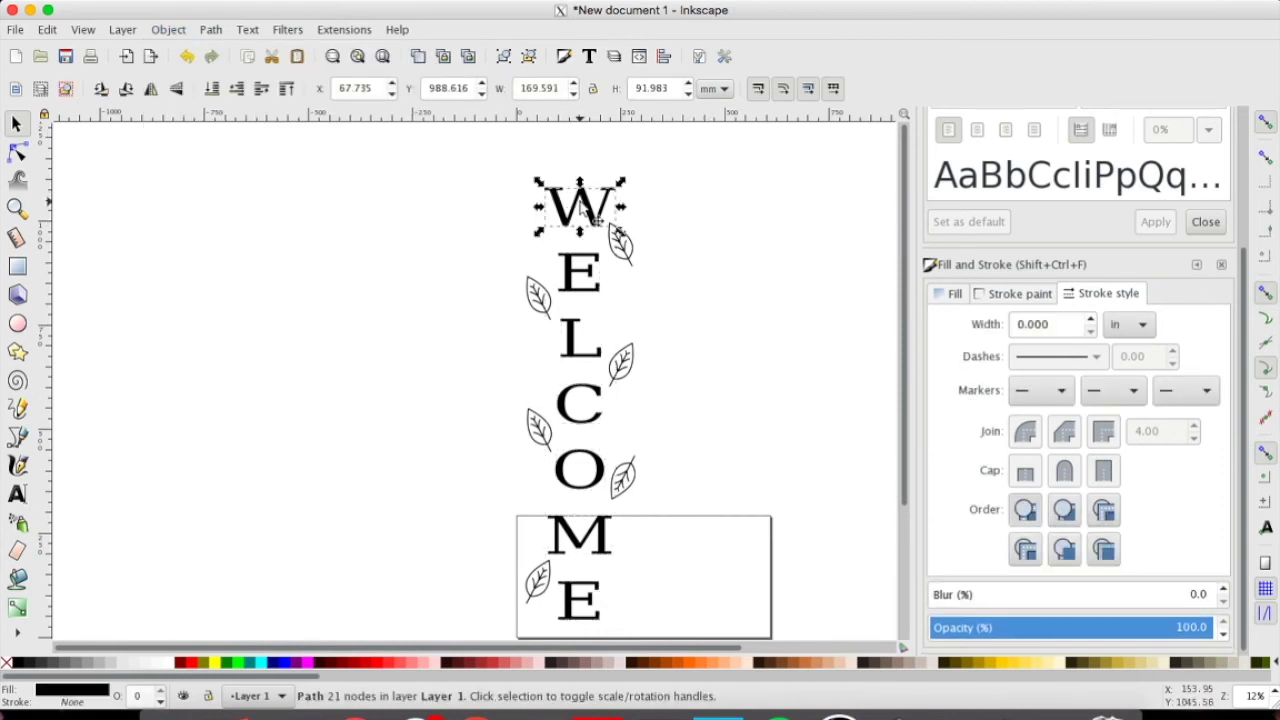
drag(577, 205, 727, 541)
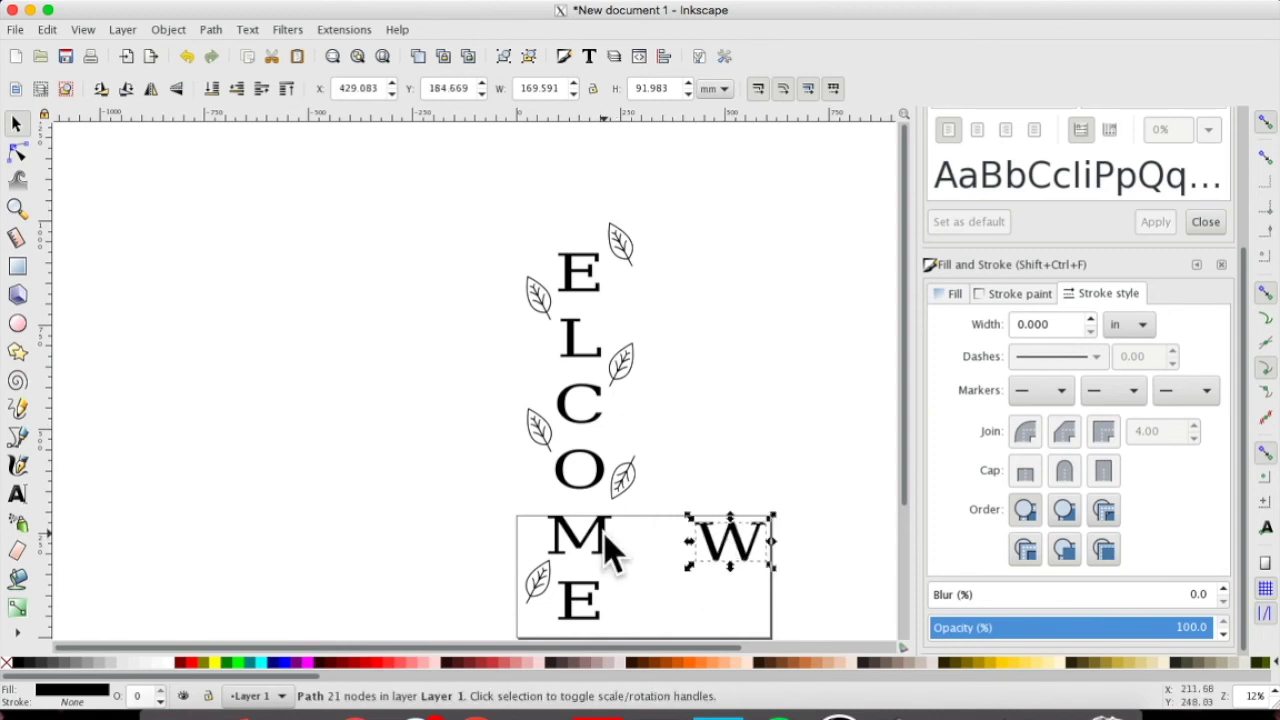
drag(604, 540, 683, 540)
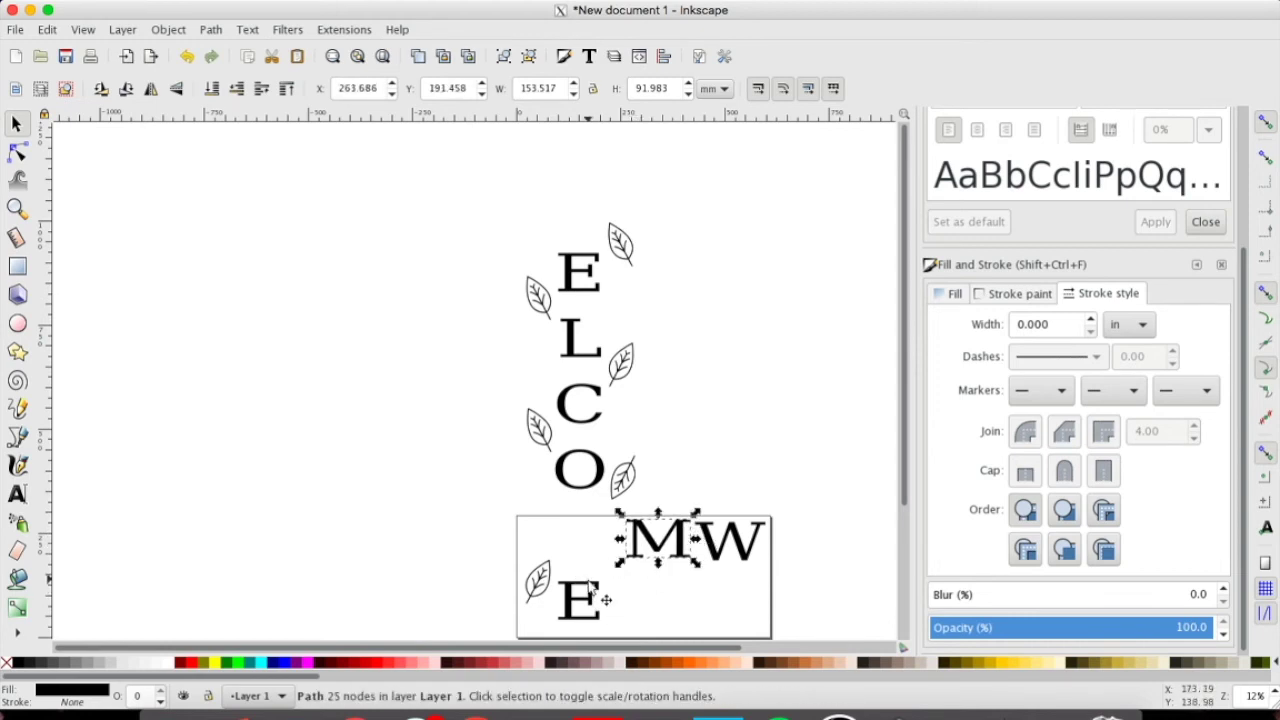
drag(589, 582, 616, 532)
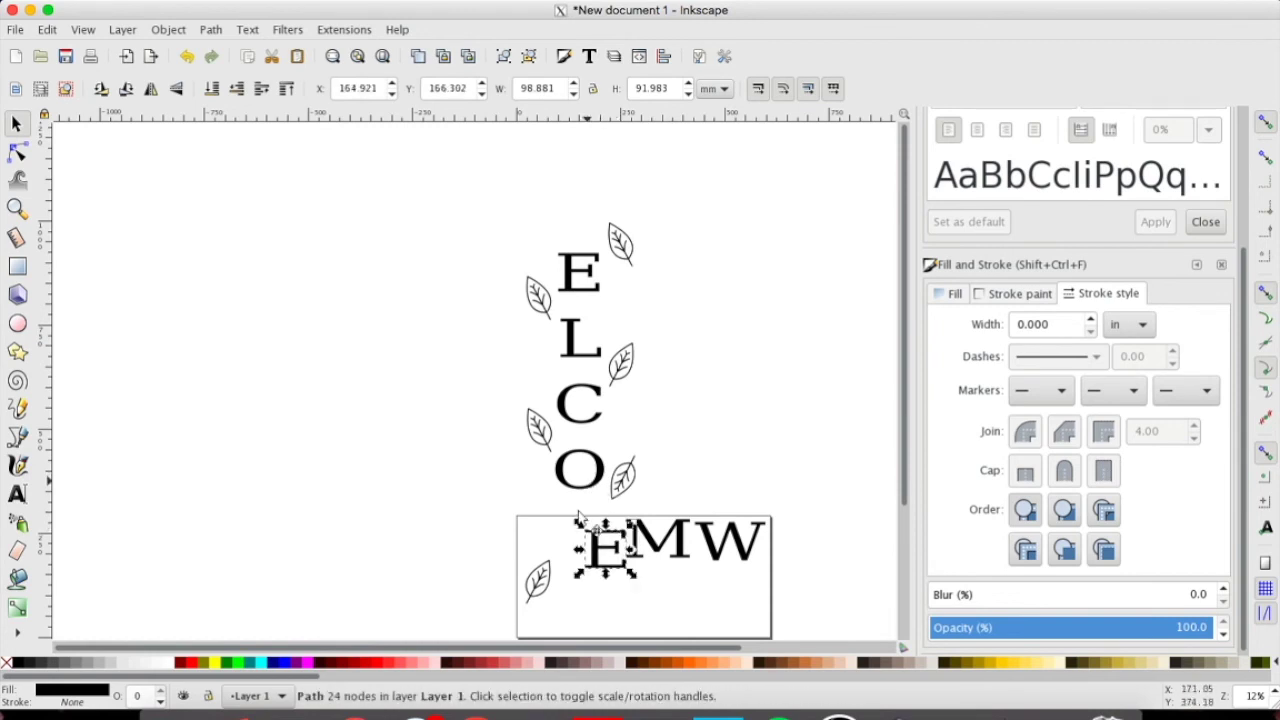
drag(590, 485, 560, 555)
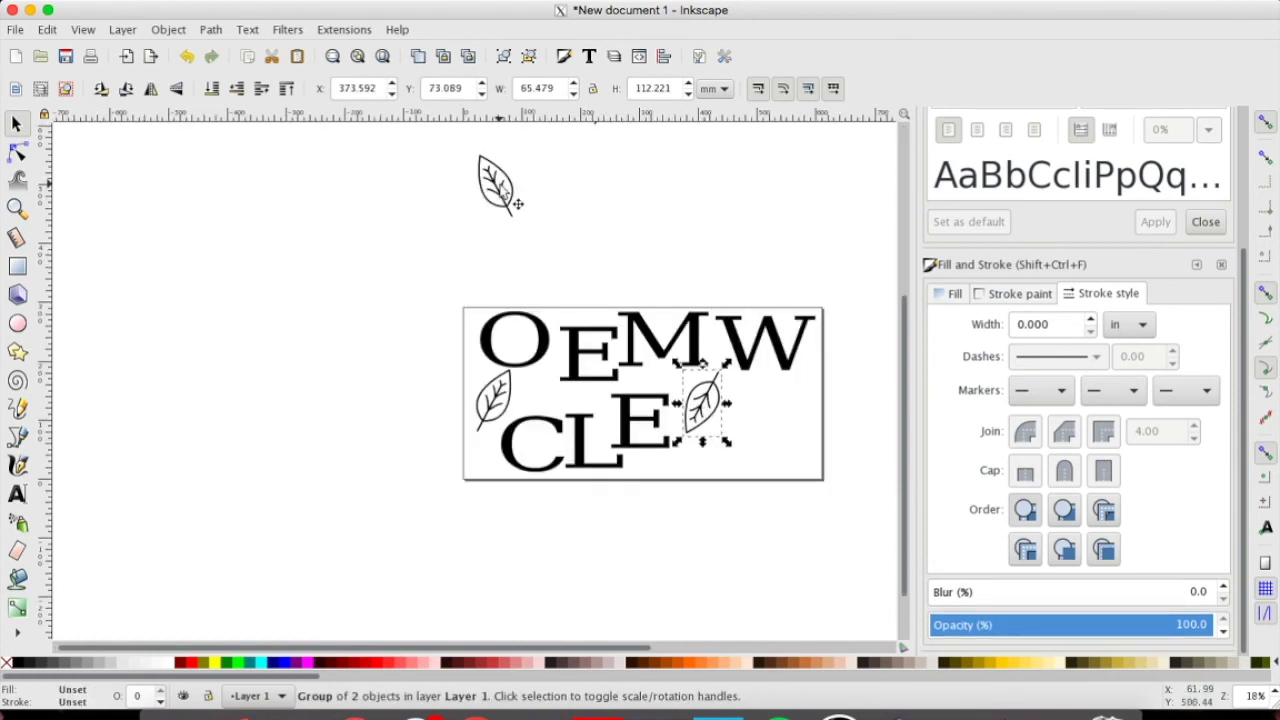
Move the leaves into the gaps among the letters, rotating one leaf horizontal.
drag(518, 203, 760, 430)
scroll(610, 317, up, 1)
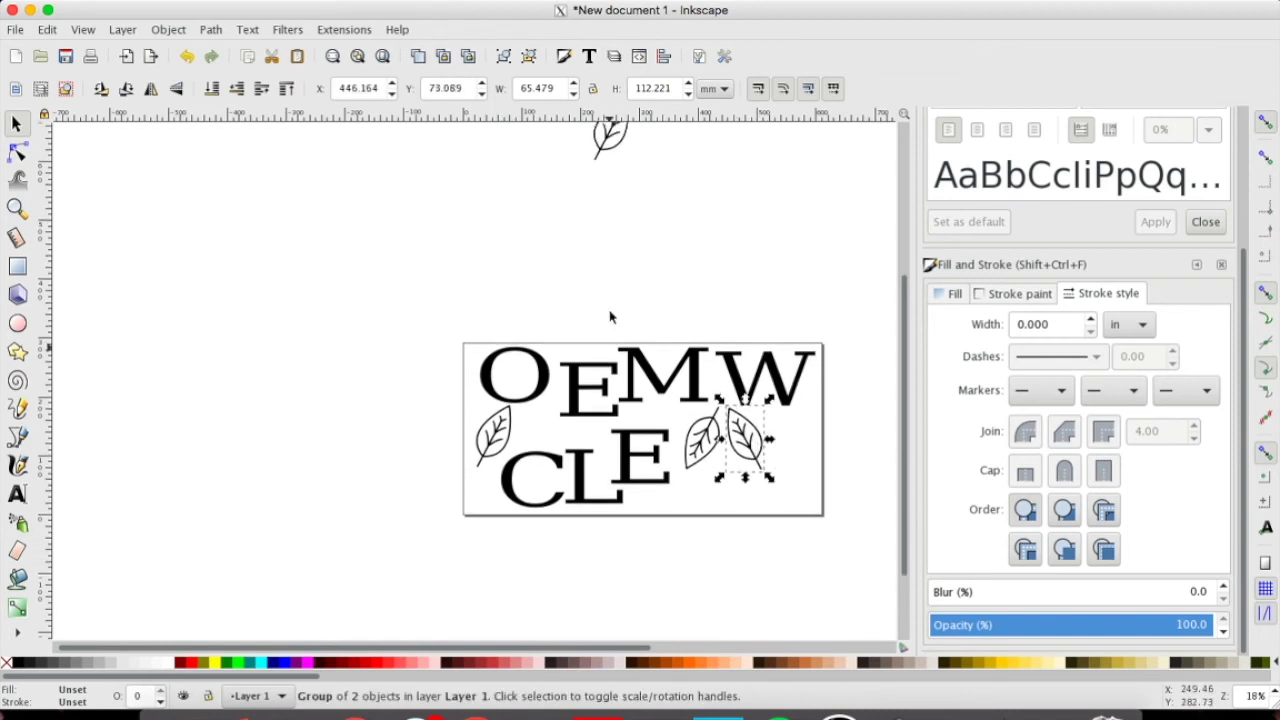
drag(616, 157, 782, 457)
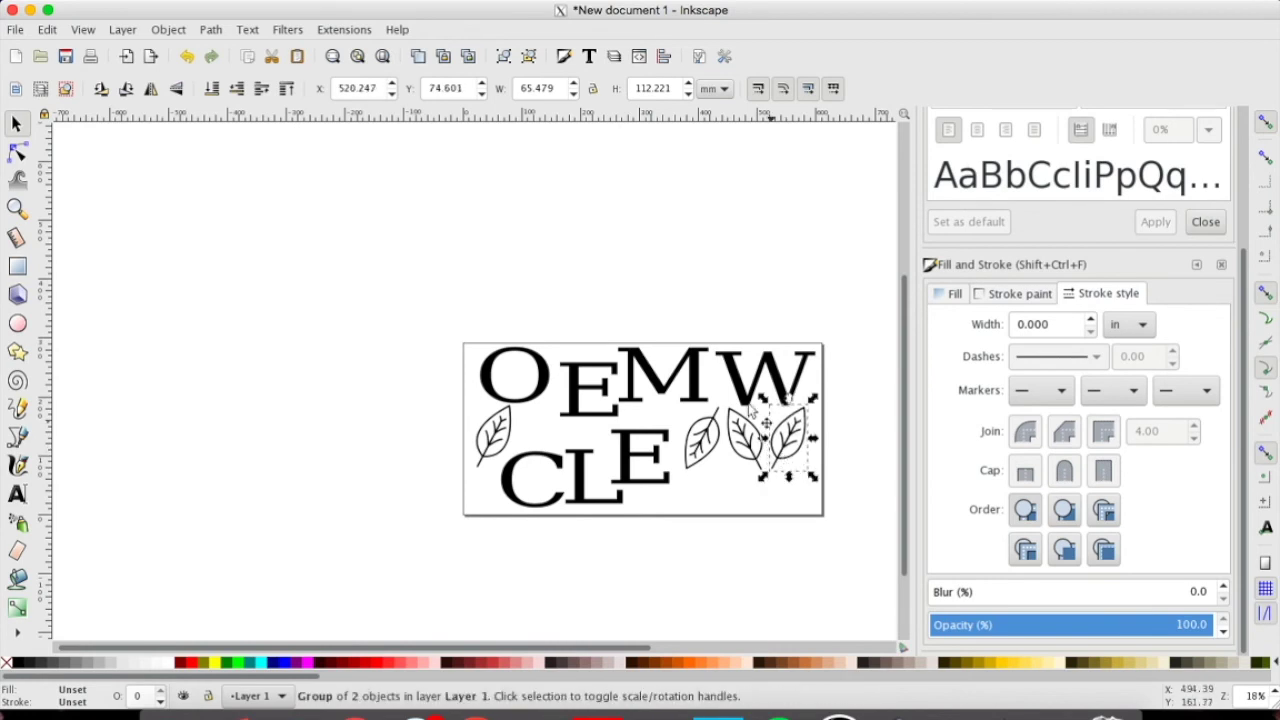
scroll(573, 230, up, 6)
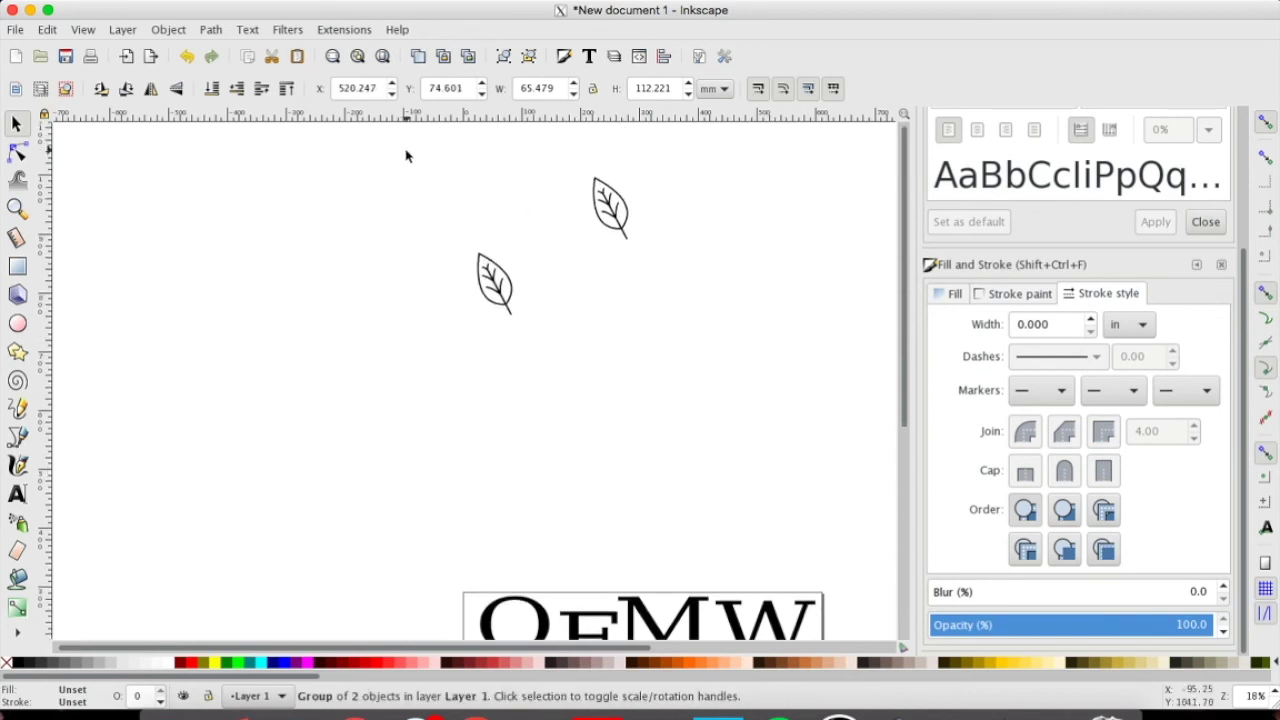
drag(406, 155, 800, 390)
scroll(800, 390, down, 6)
drag(706, 480, 432, 260)
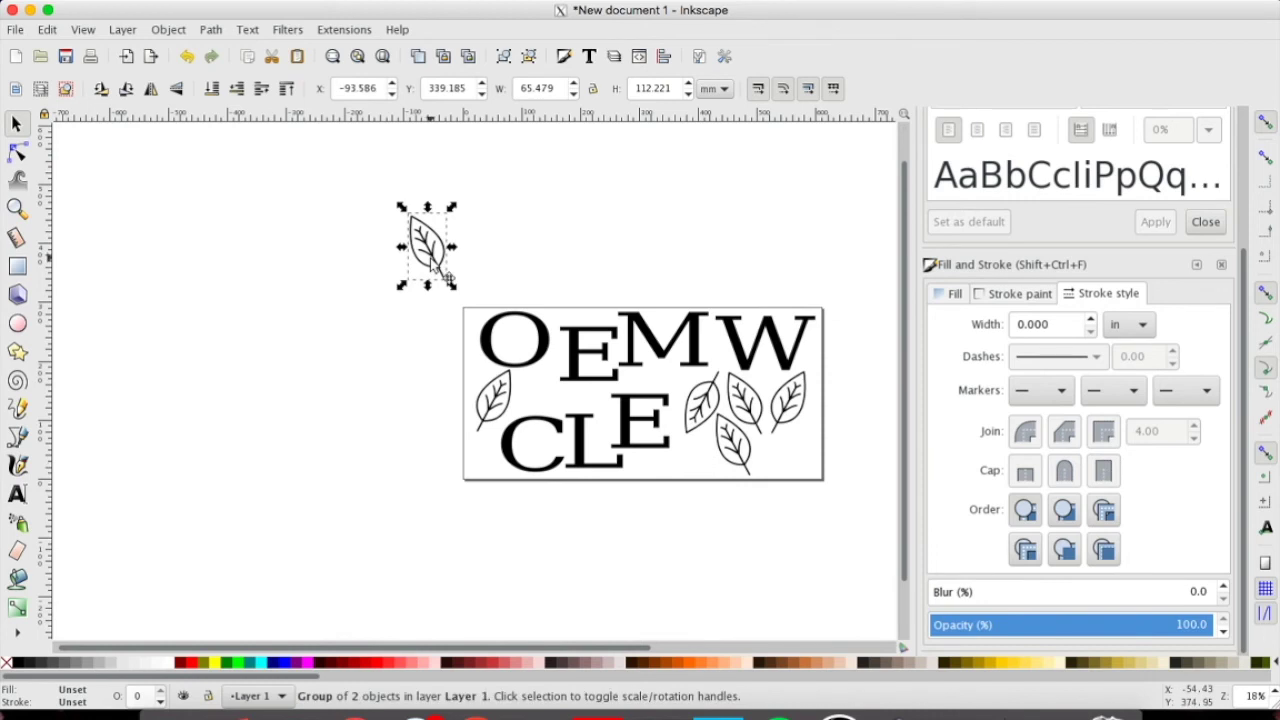
click(433, 262)
drag(450, 208, 555, 391)
click(363, 379)
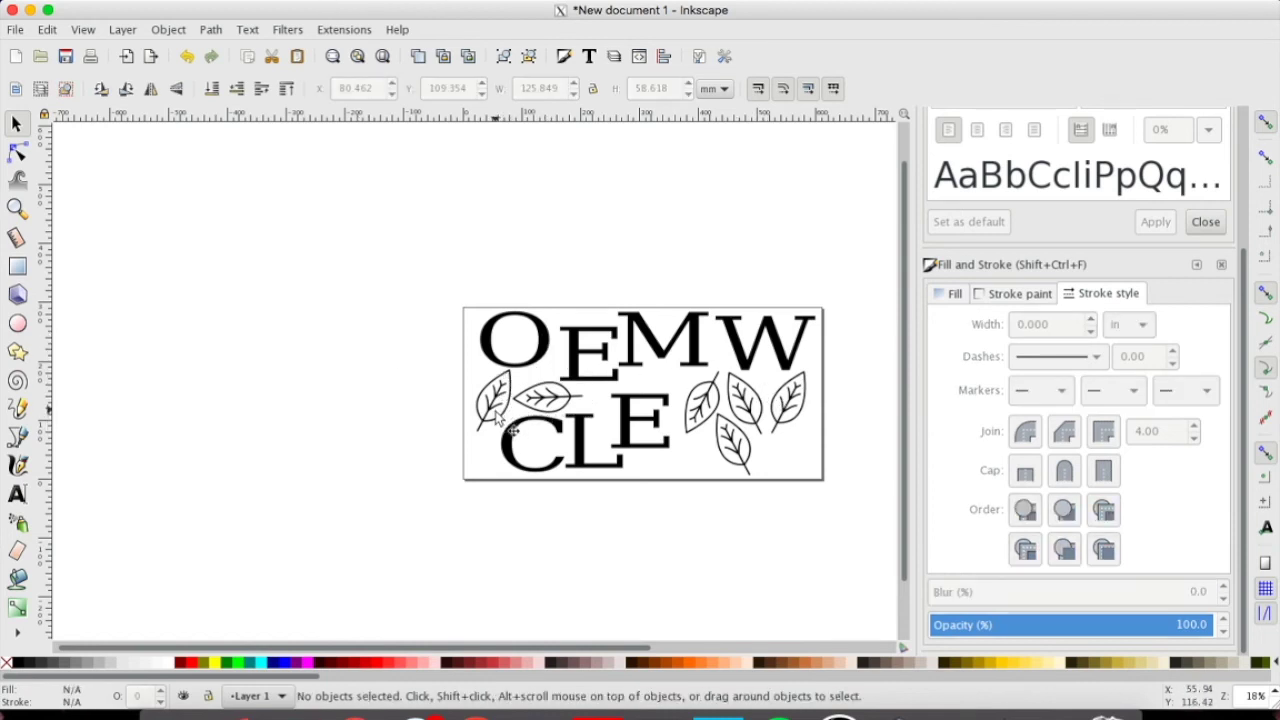
Give all seven letters no fill and a flat black 0.001 in stroke.
click(537, 364)
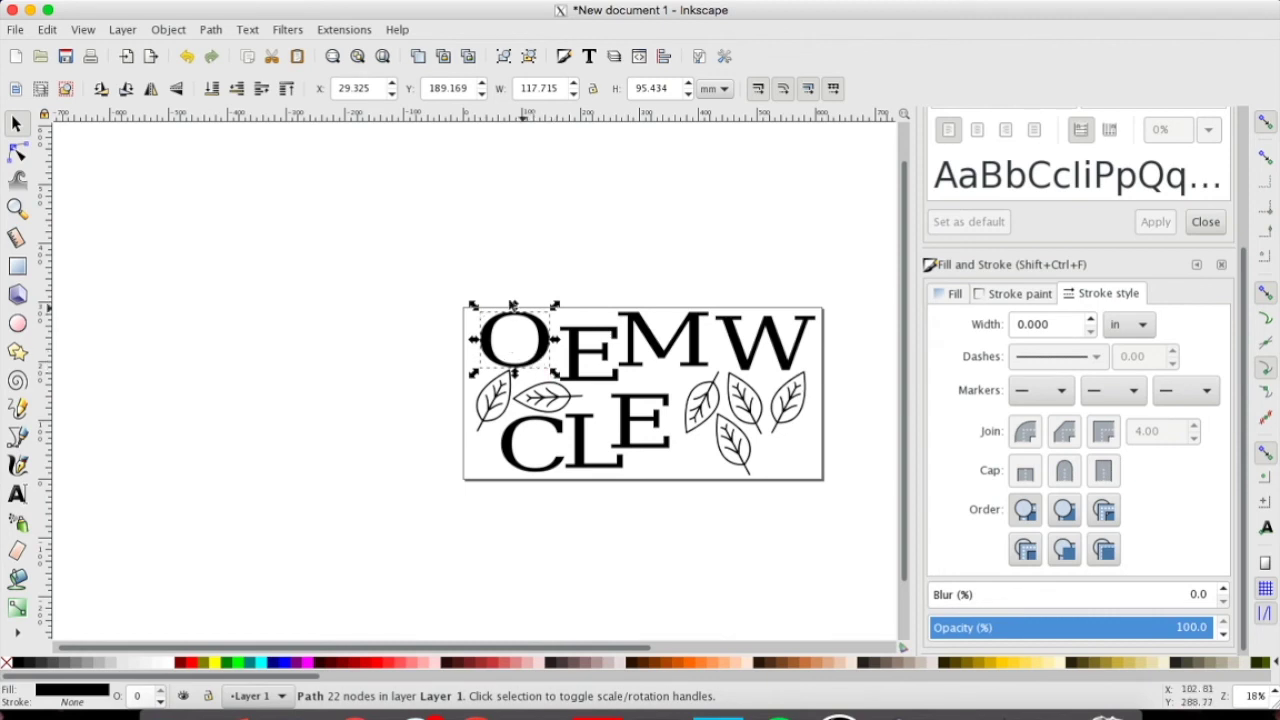
key(ctrl+a)
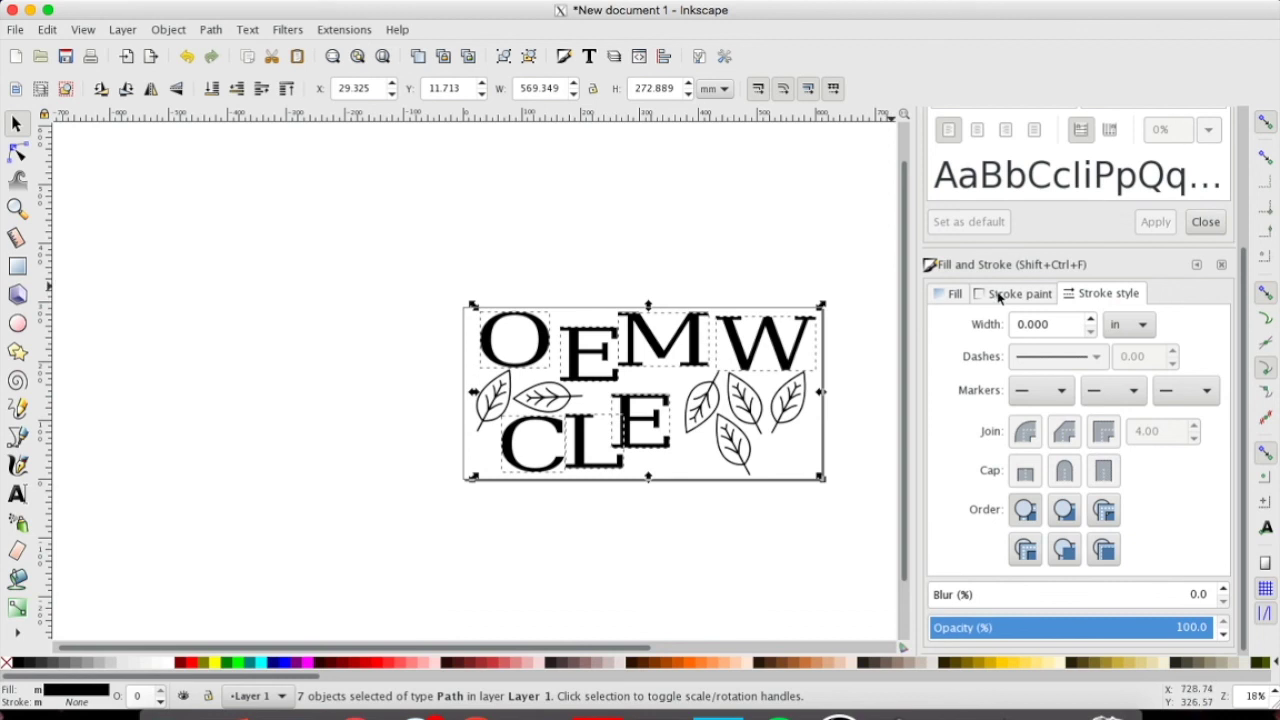
click(950, 294)
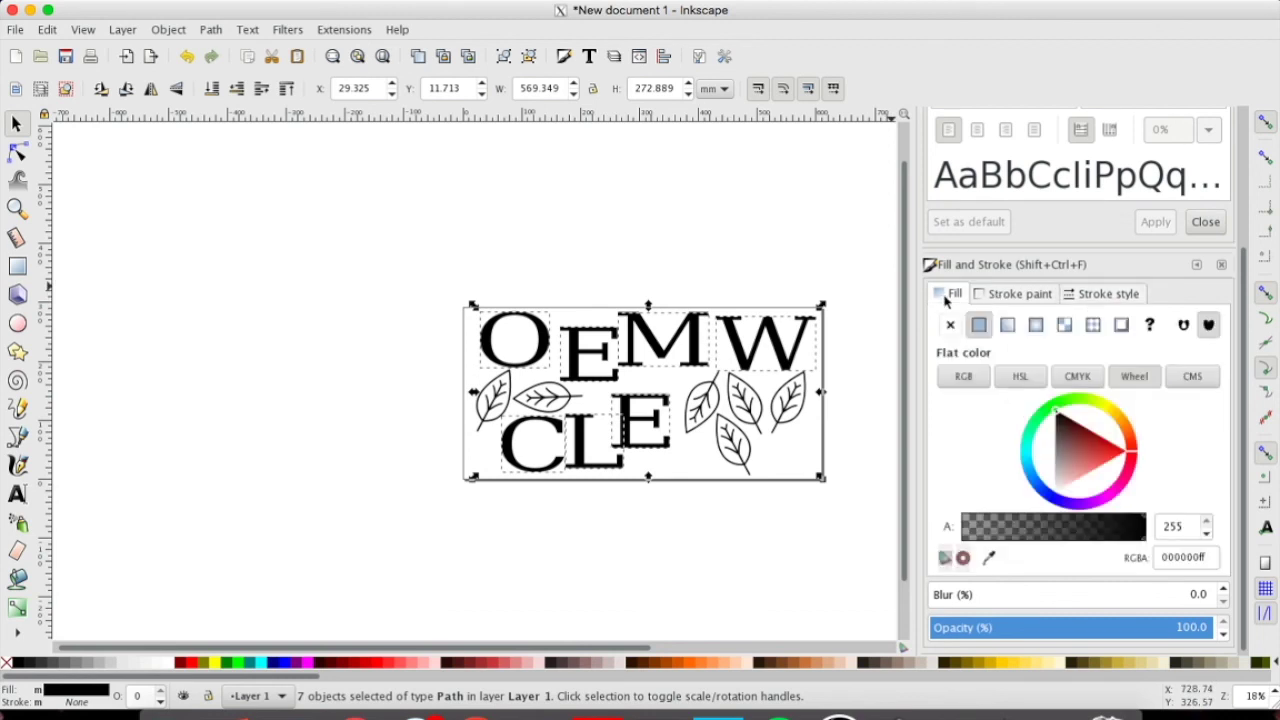
click(950, 328)
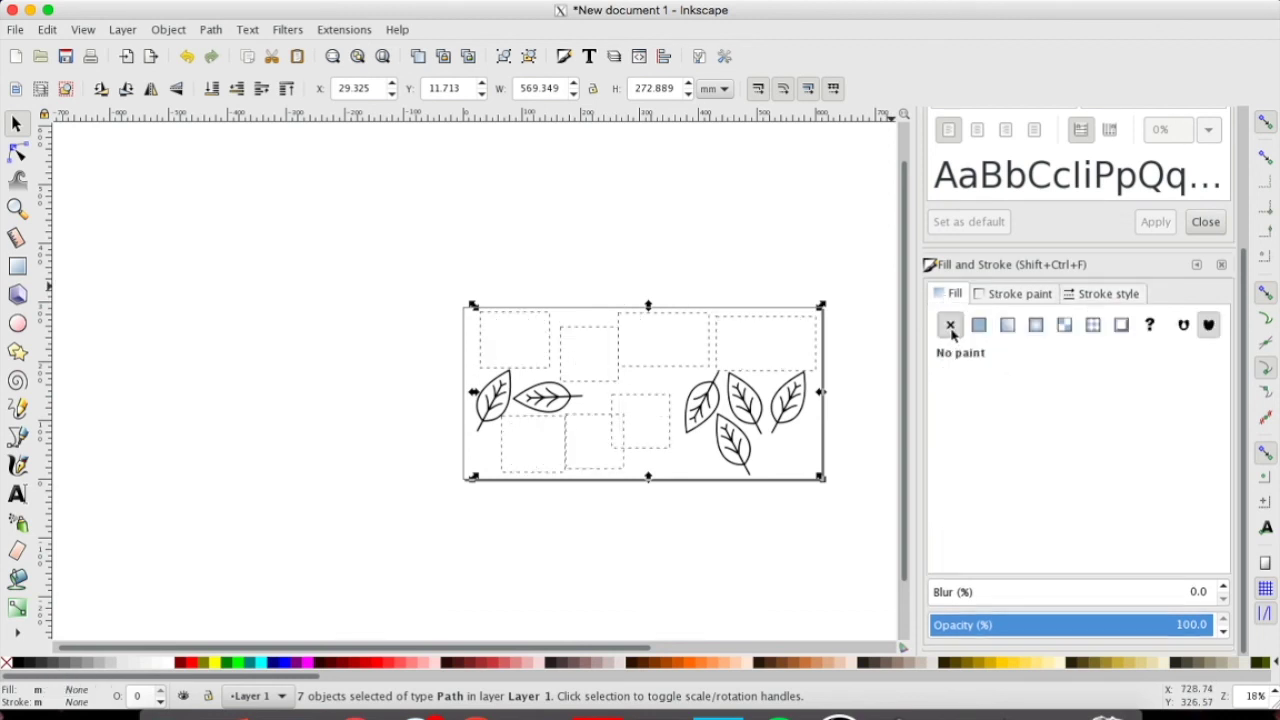
click(1027, 296)
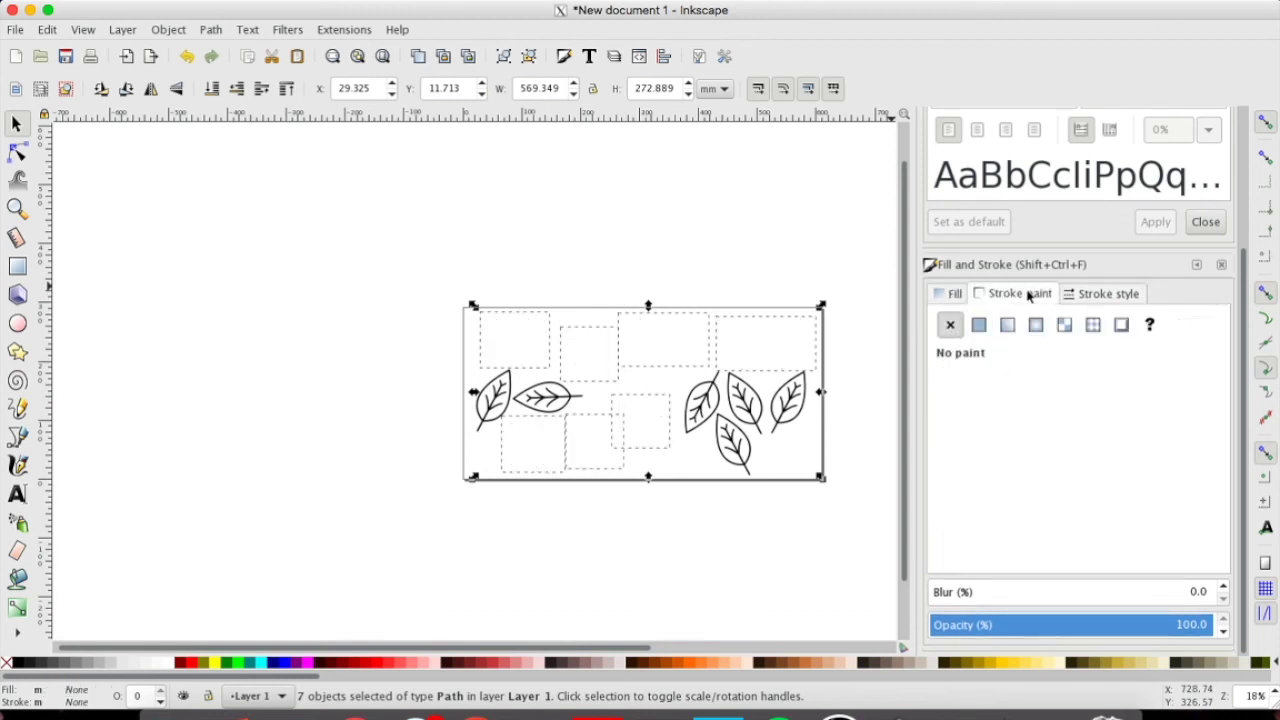
click(980, 327)
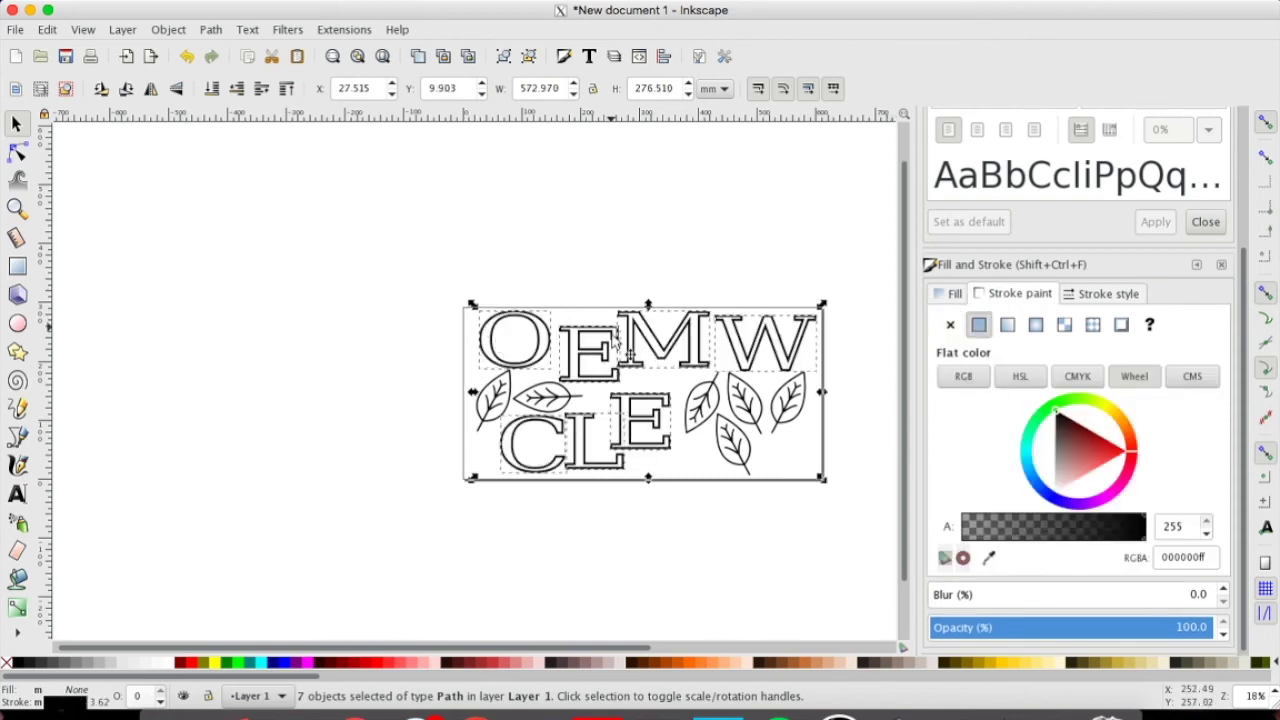
click(1108, 293)
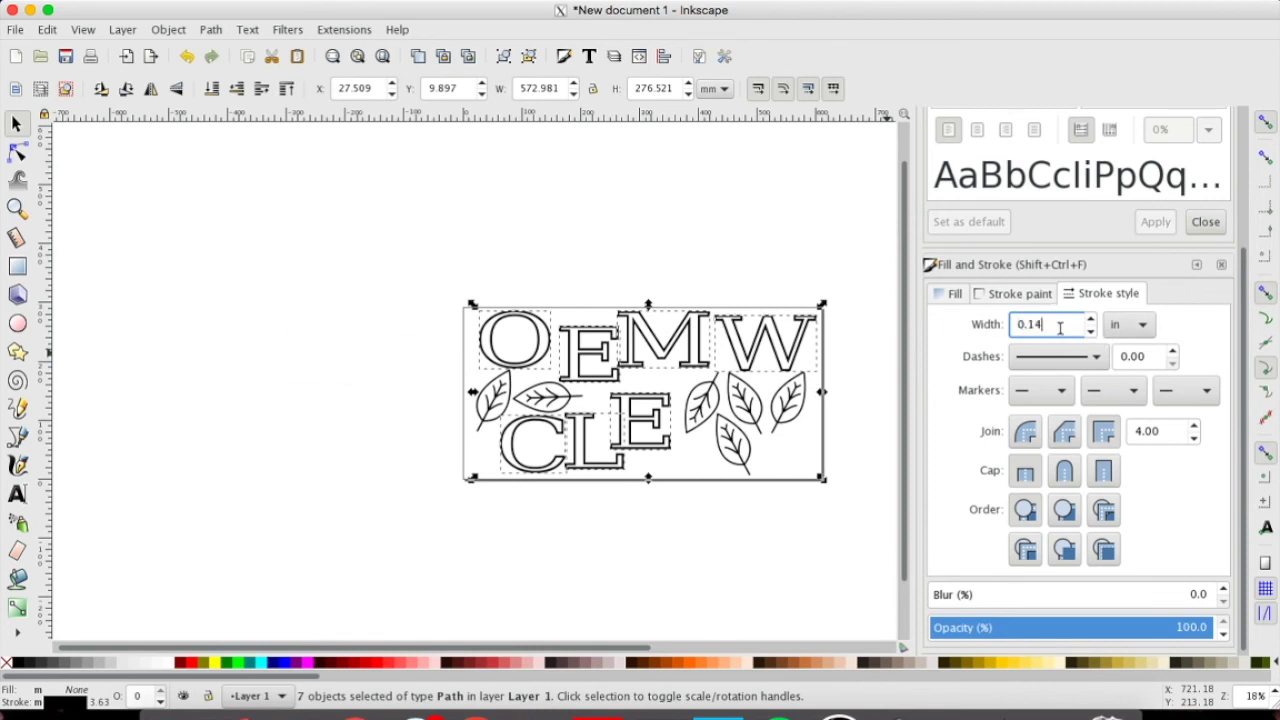
key(BackSpace)
key(BackSpace)
text(00)
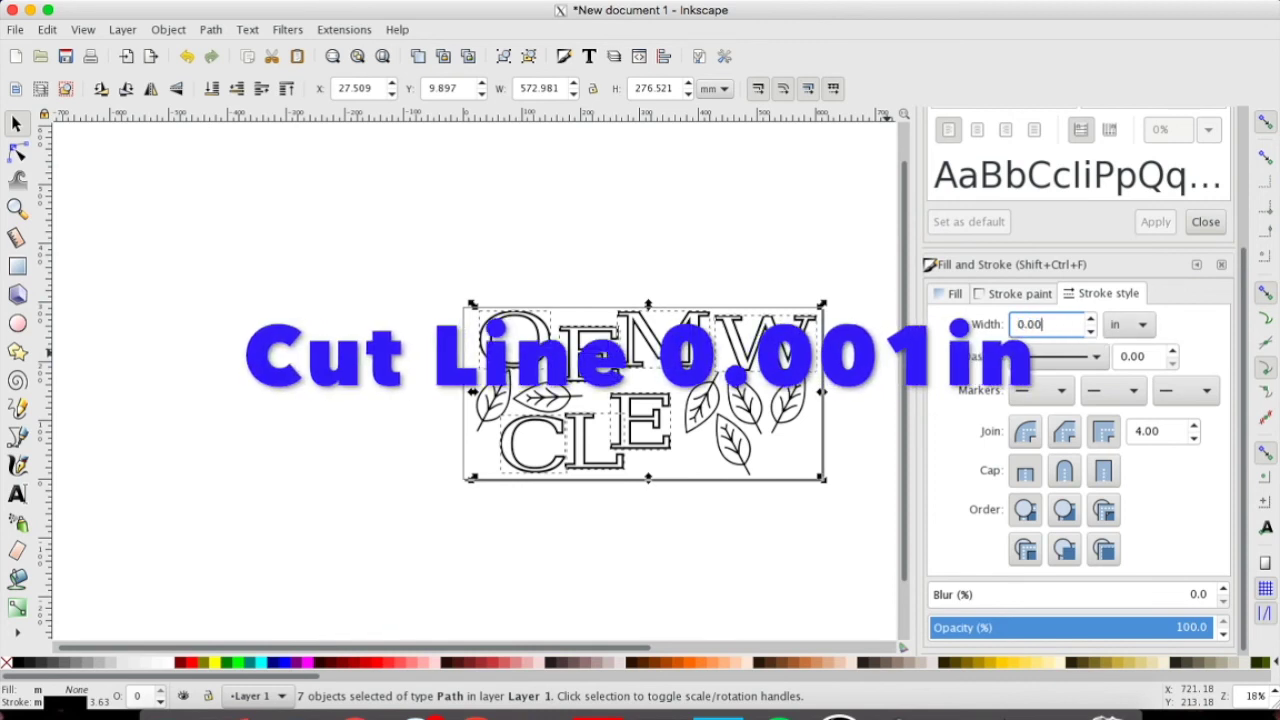
text(1)
key(Return)
click(720, 487)
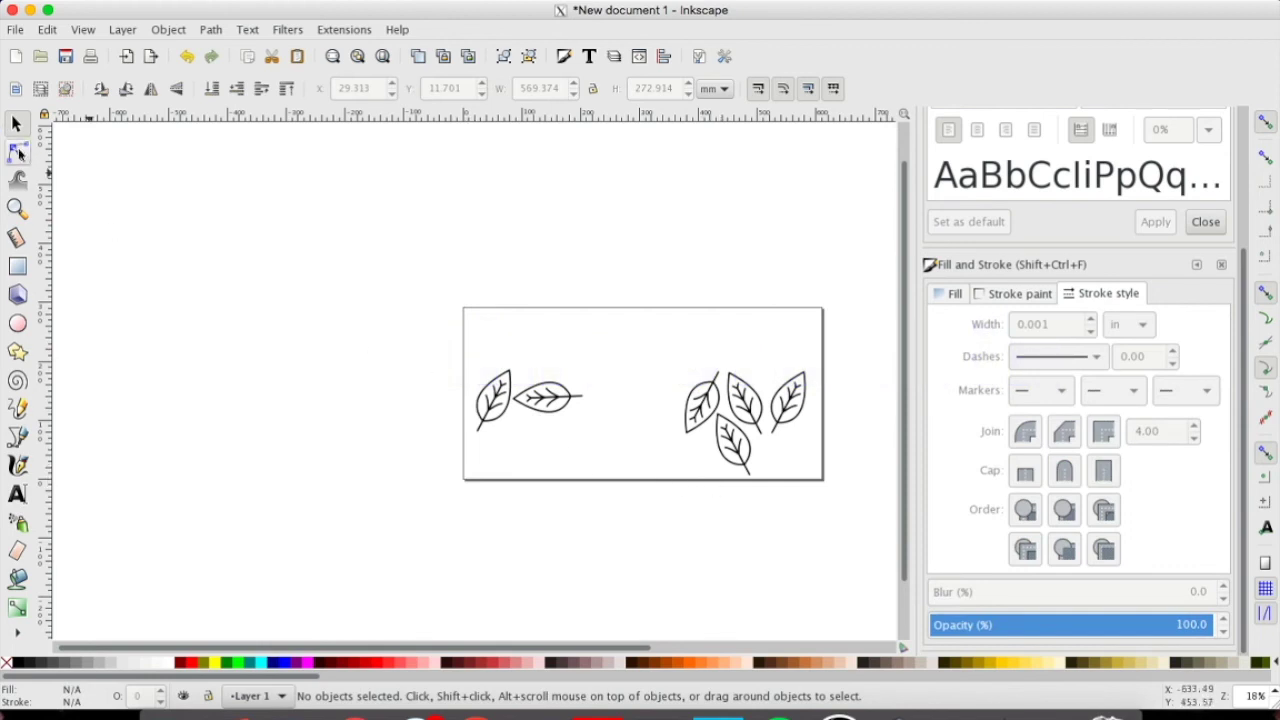
Switch to the Node tool, then bring up the File menu.
click(18, 155)
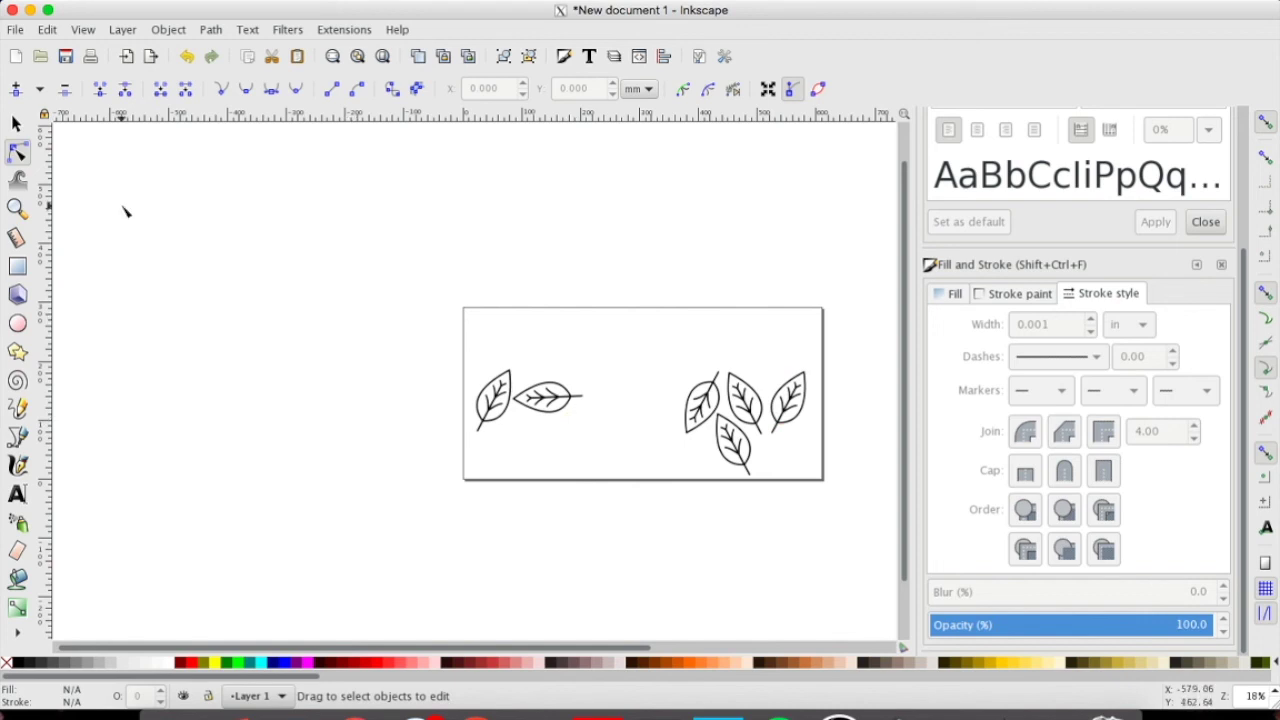
click(15, 30)
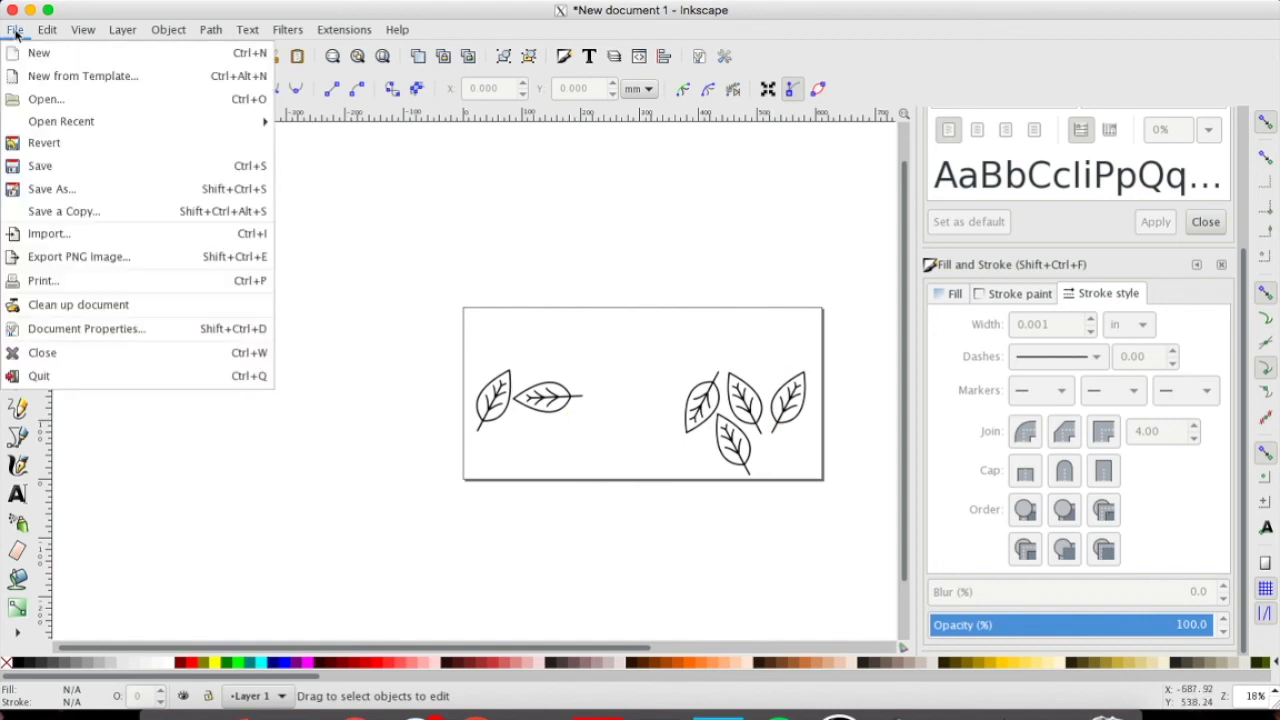
Save the design to the Desktop as Welcome.svg in Inkscape SVG format.
click(63, 191)
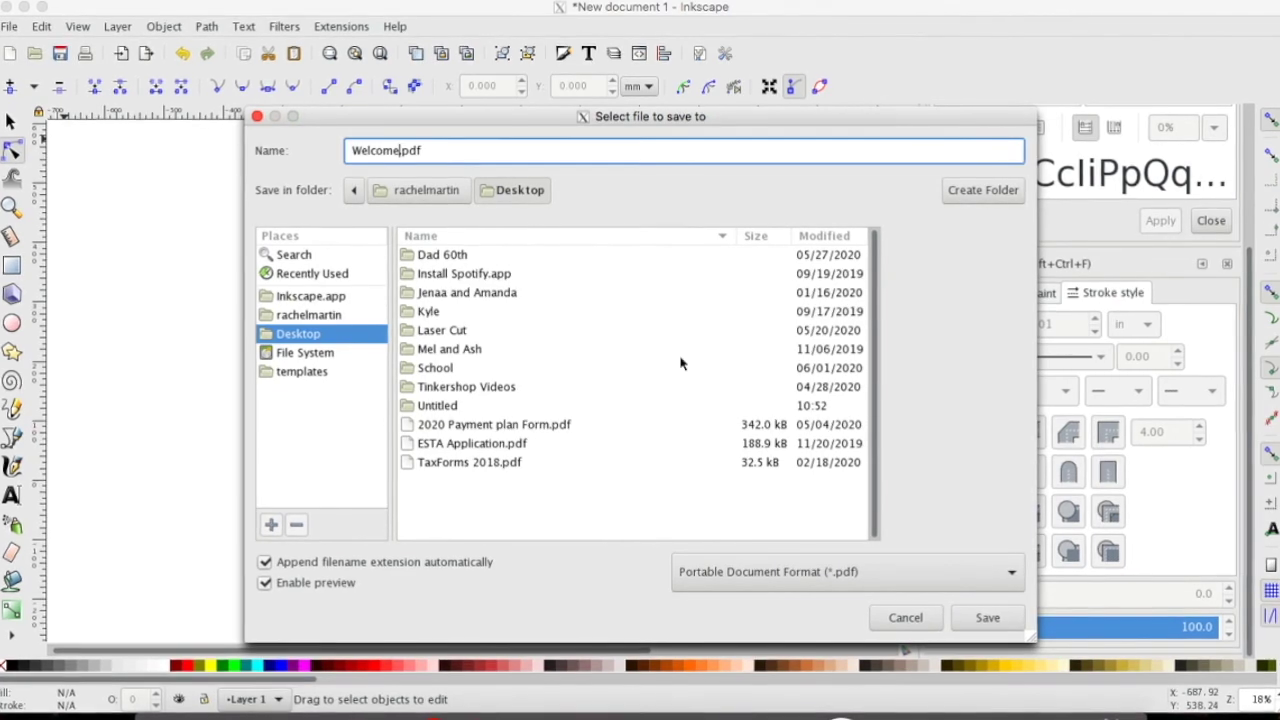
click(906, 582)
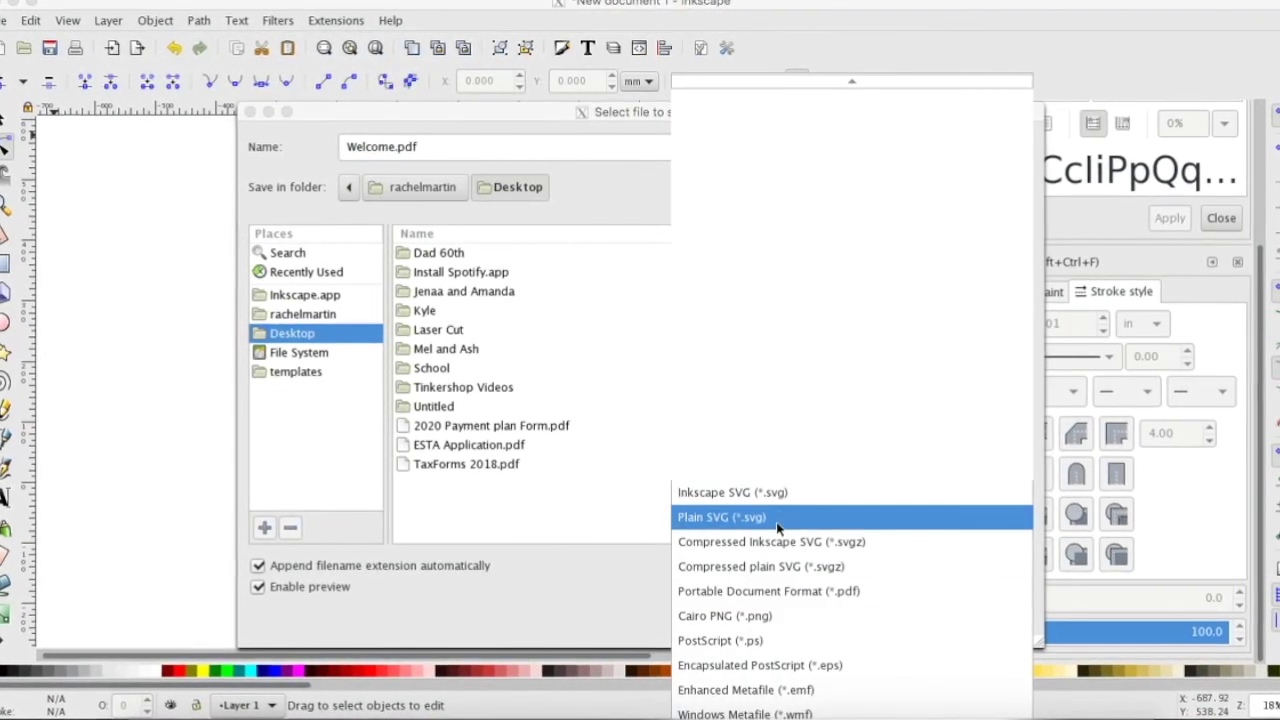
click(783, 503)
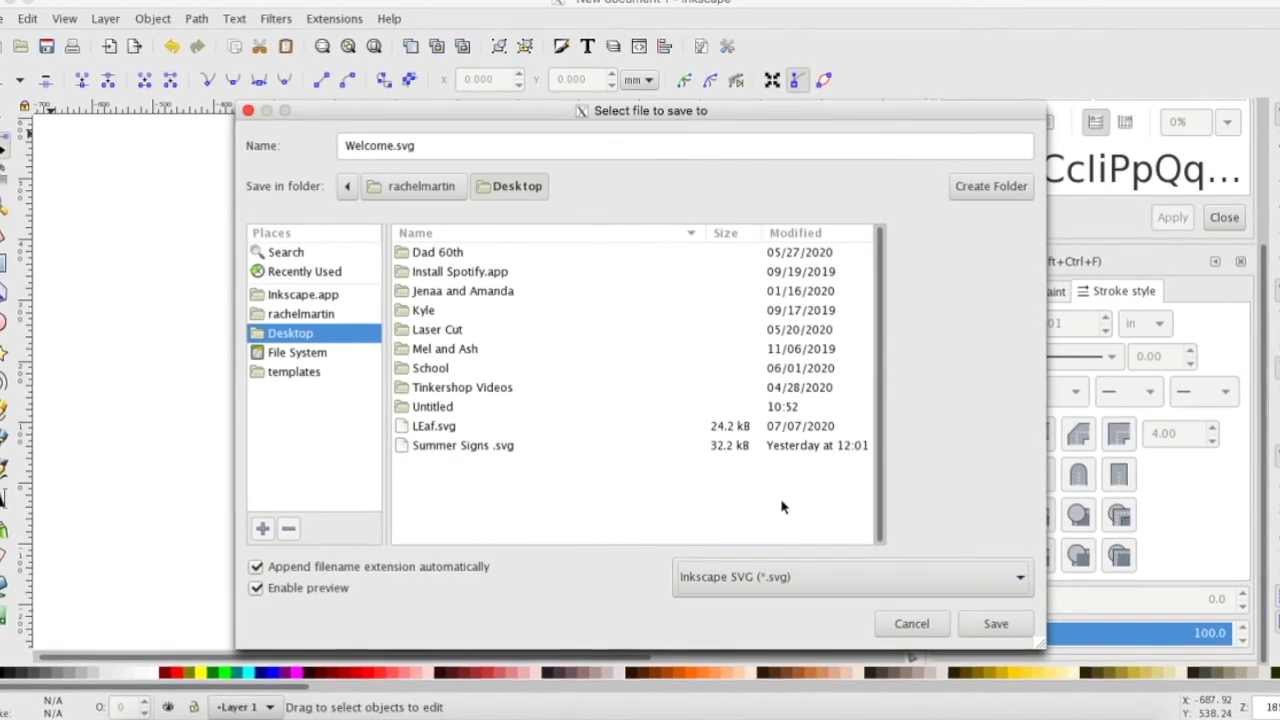
click(997, 625)
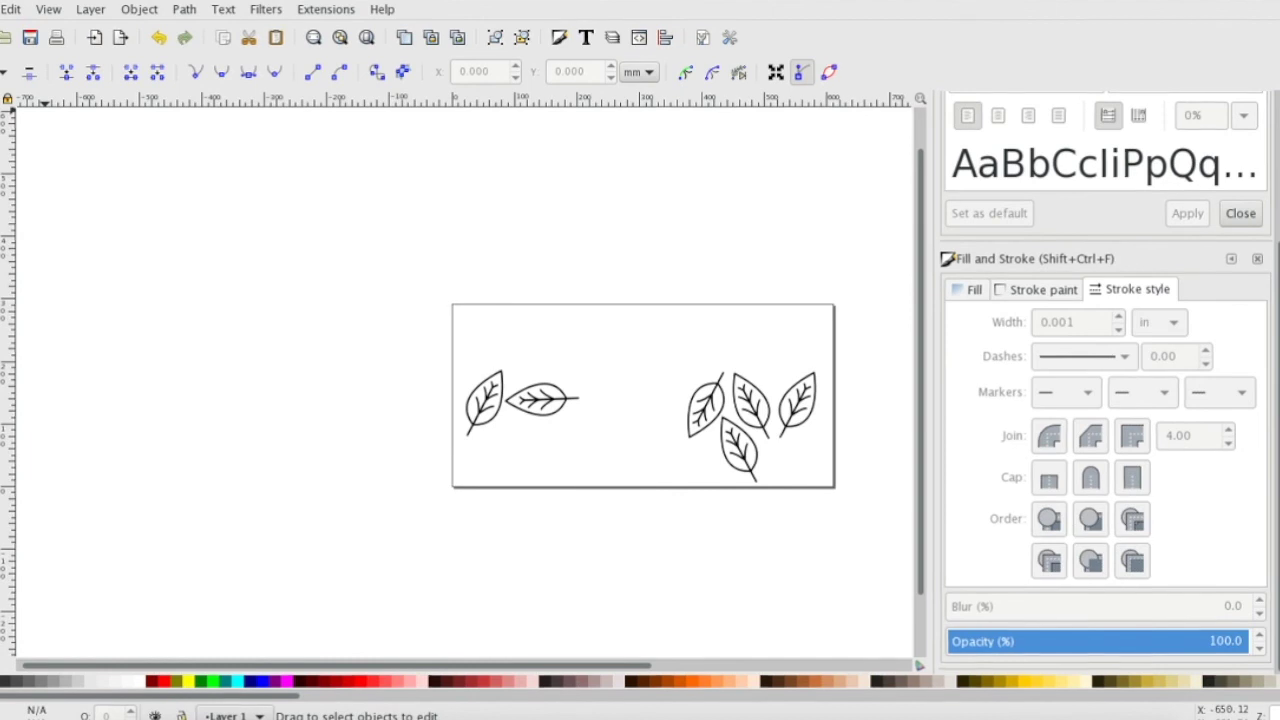
Save a copy as Welcome.pdf, accepting the default PDF options.
click(3, 9)
click(40, 174)
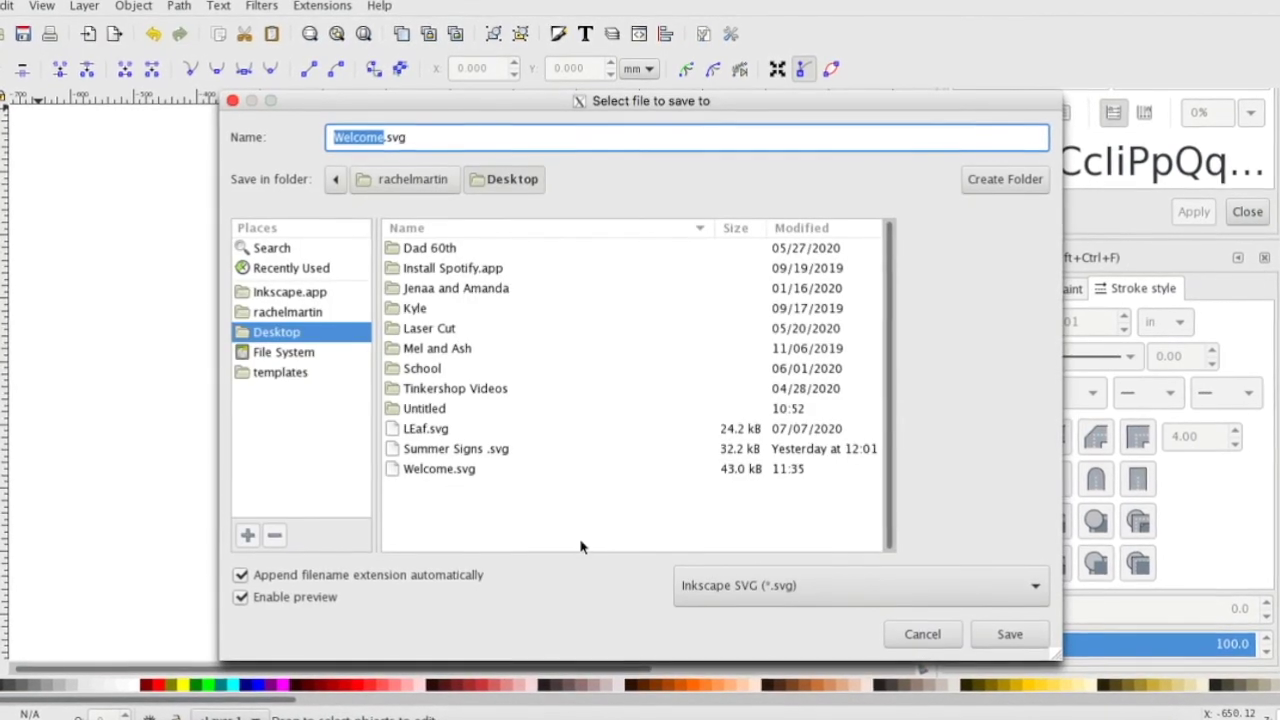
click(768, 585)
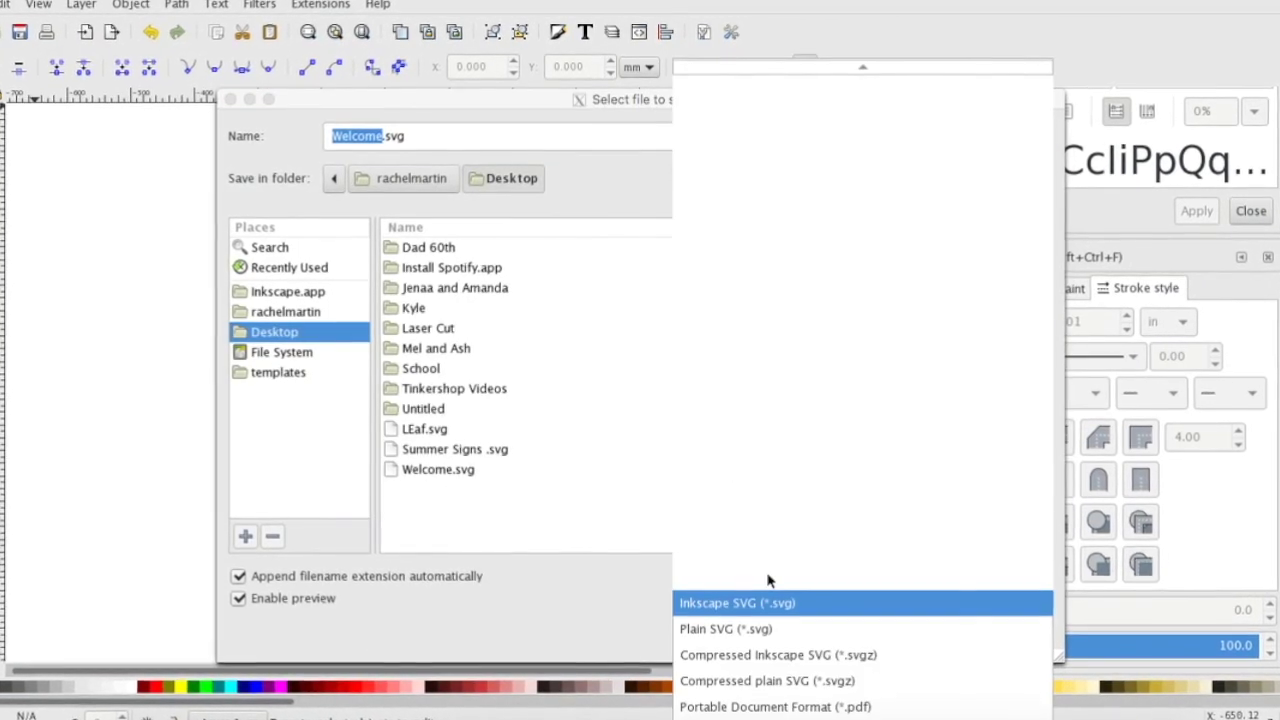
click(779, 709)
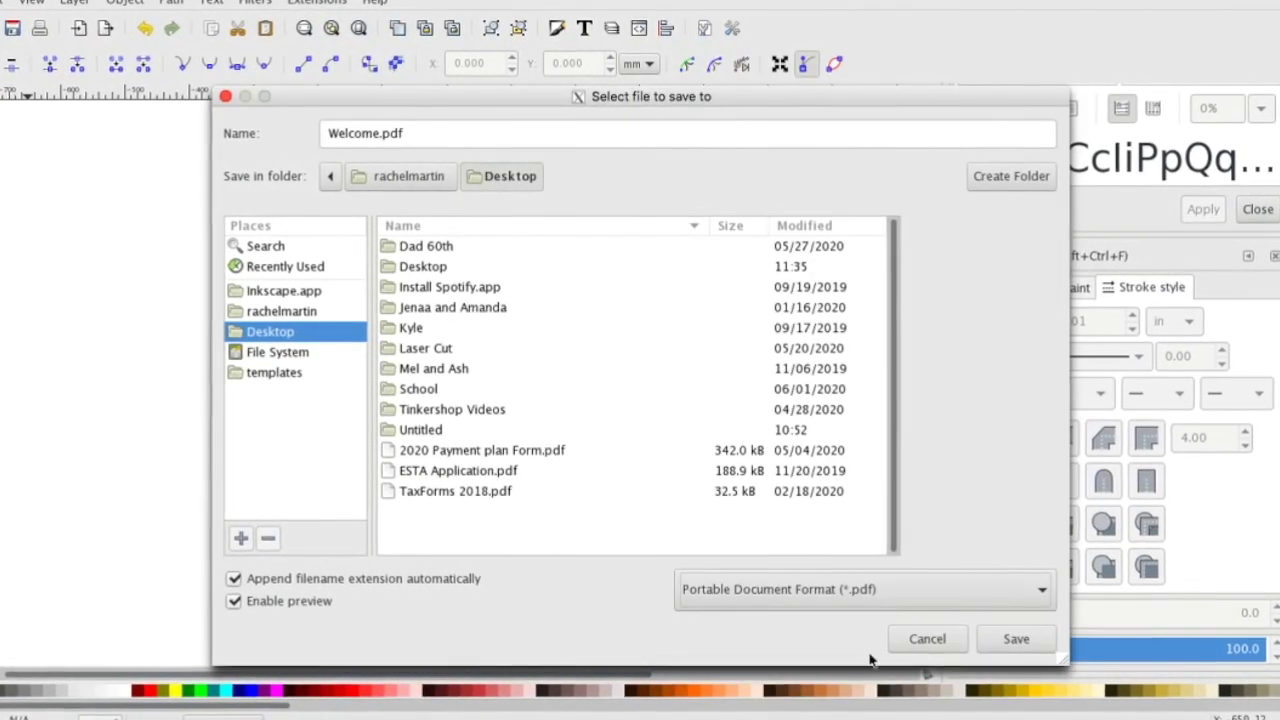
click(1016, 643)
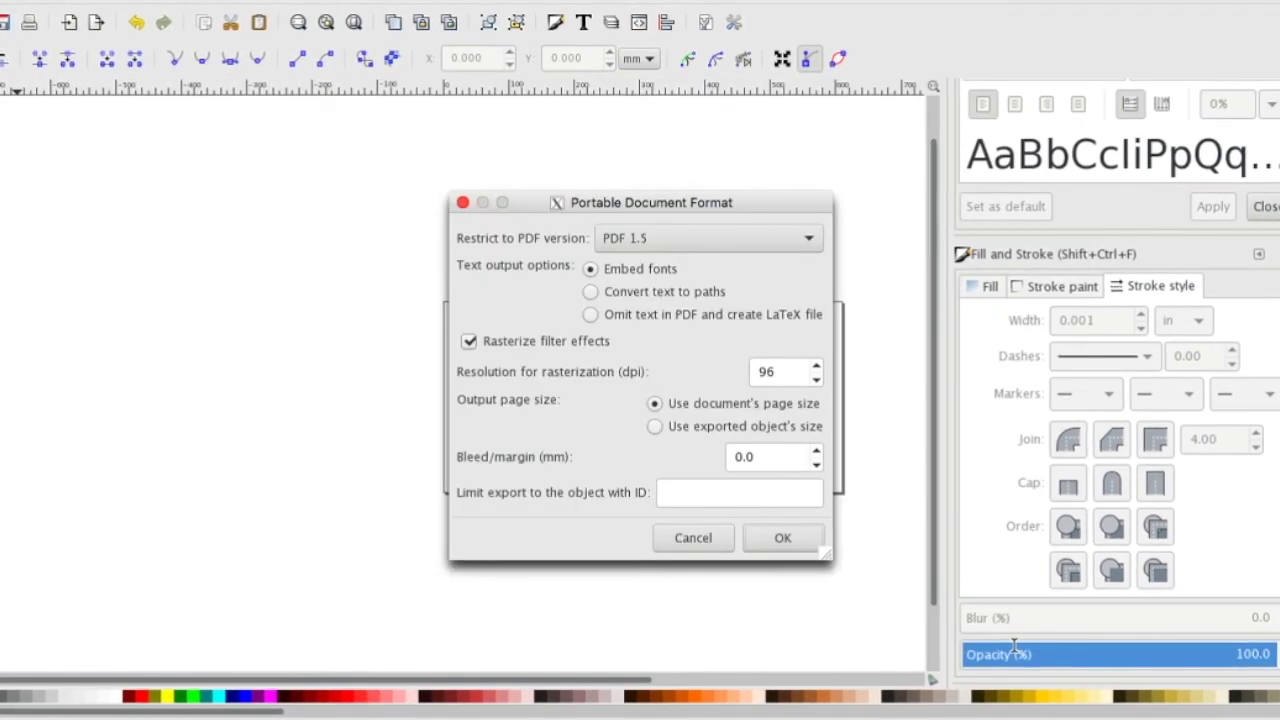
click(766, 537)
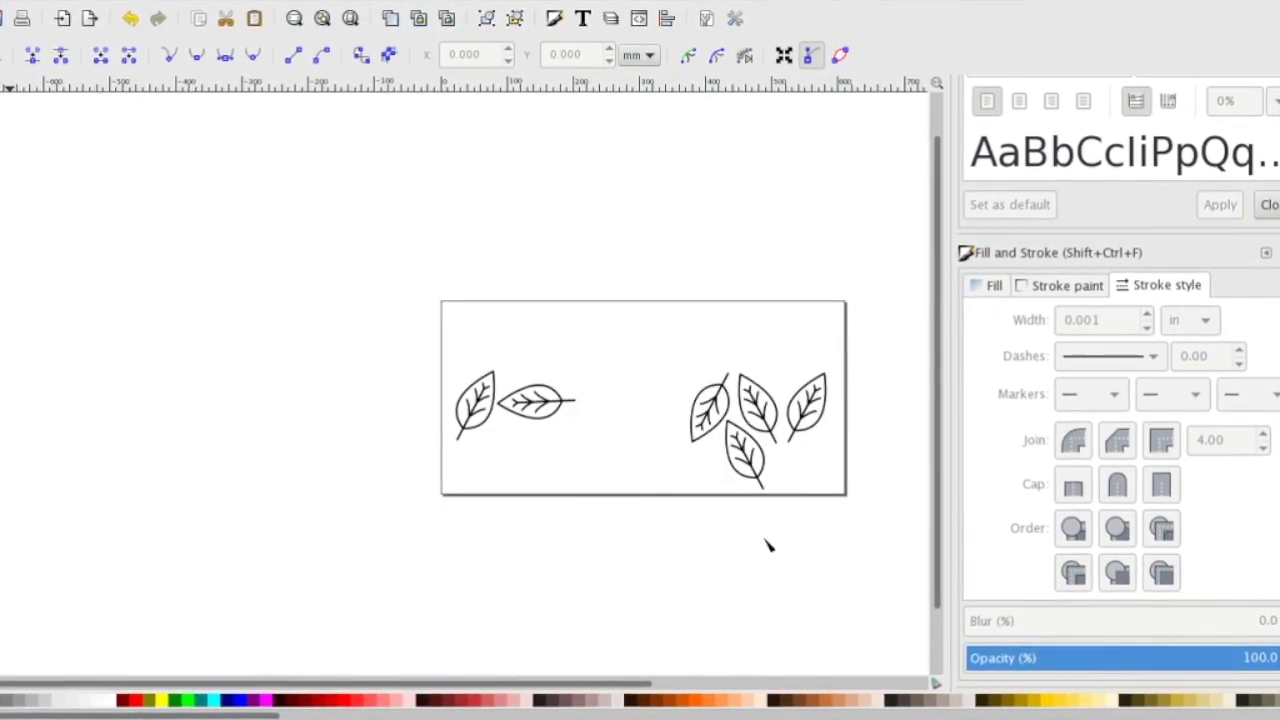